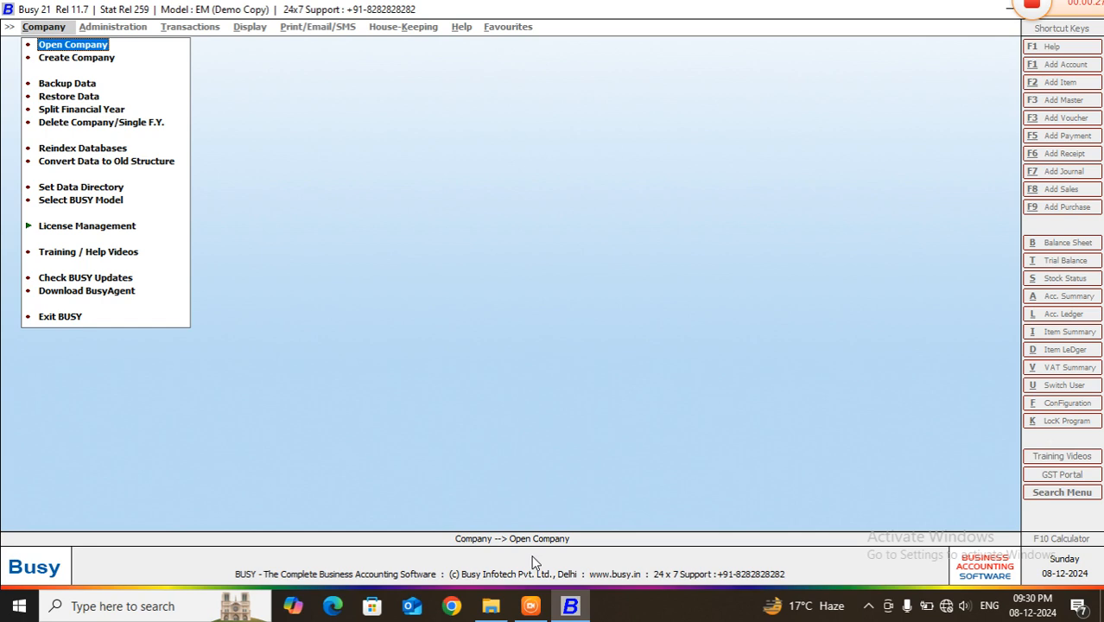
# - Open the company TOMAR PVT LTD
pyautogui.press('Return')
pyautogui.press('Down')
pyautogui.press('Down')
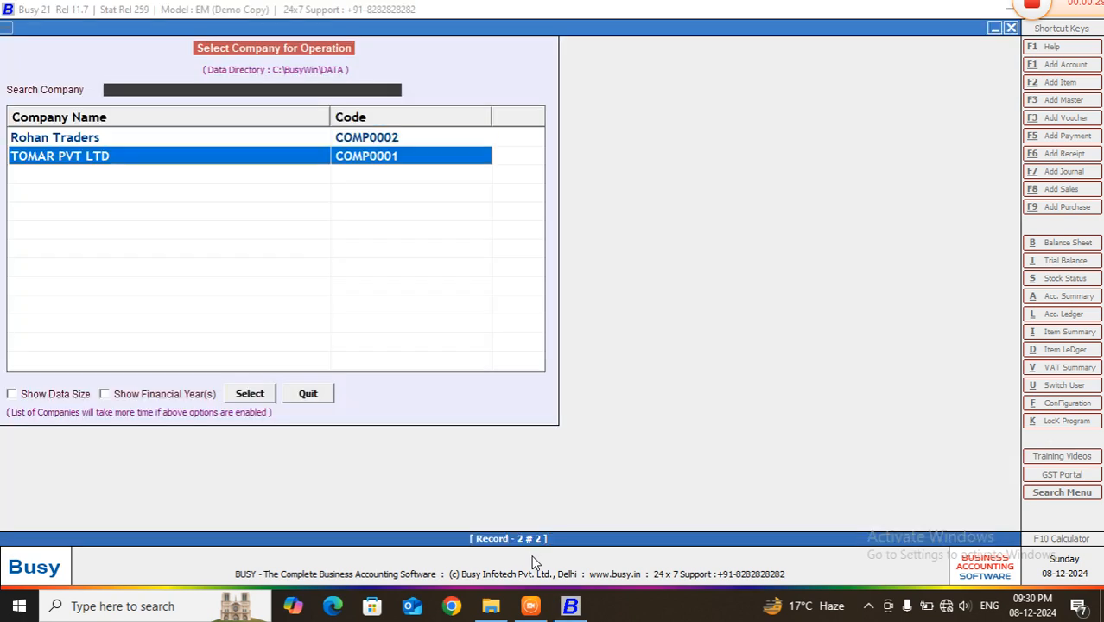
pyautogui.press('Return')
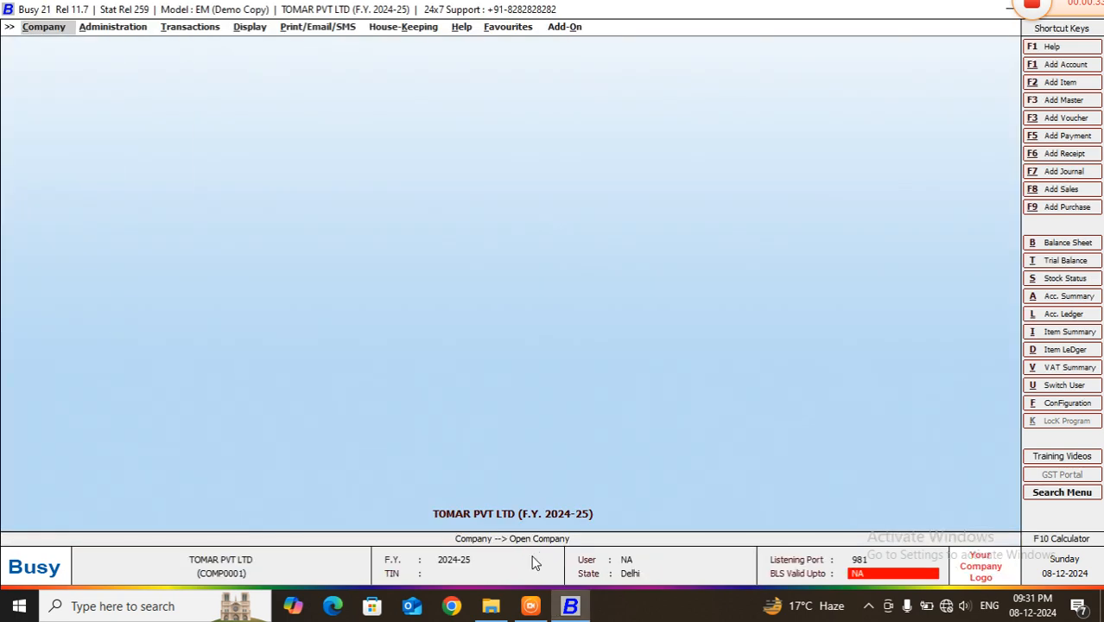
pyautogui.press('Right')
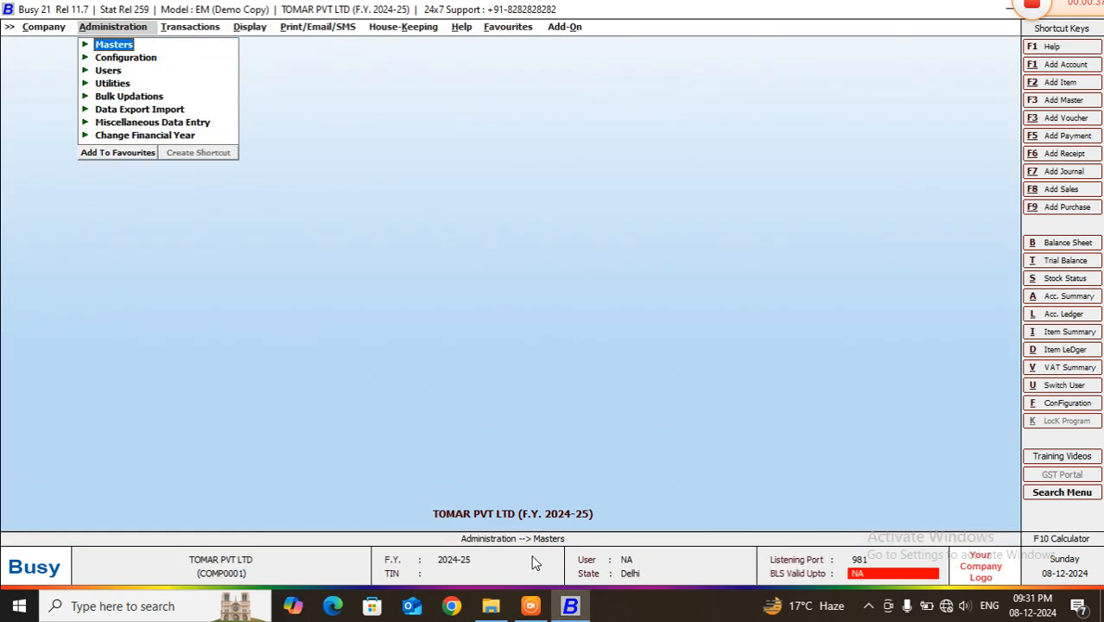
pyautogui.press('Right')
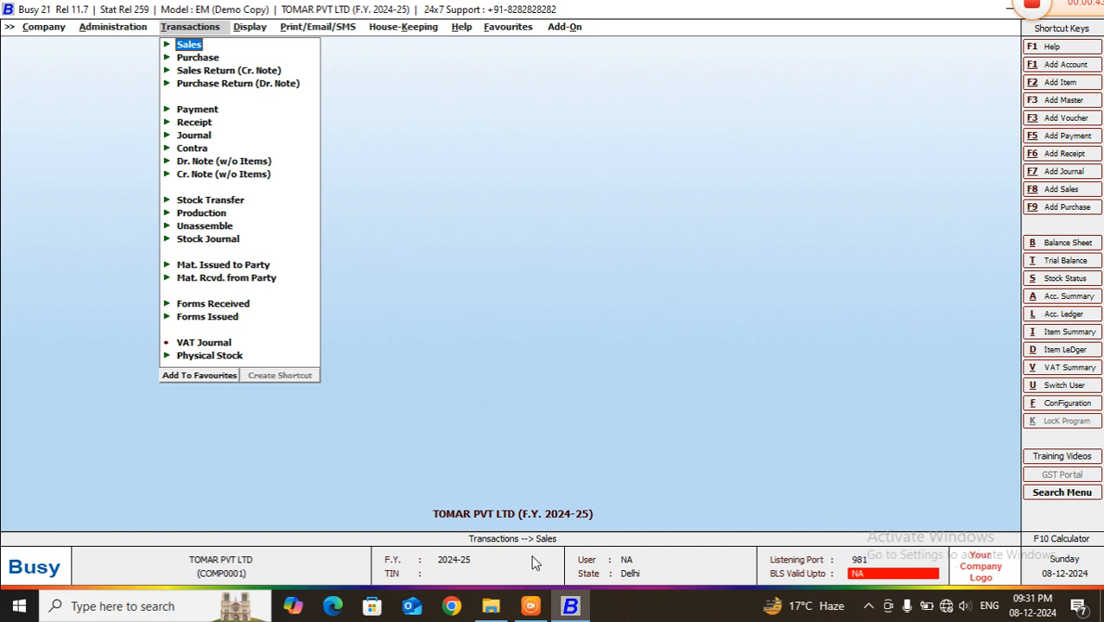
pyautogui.press('Right')
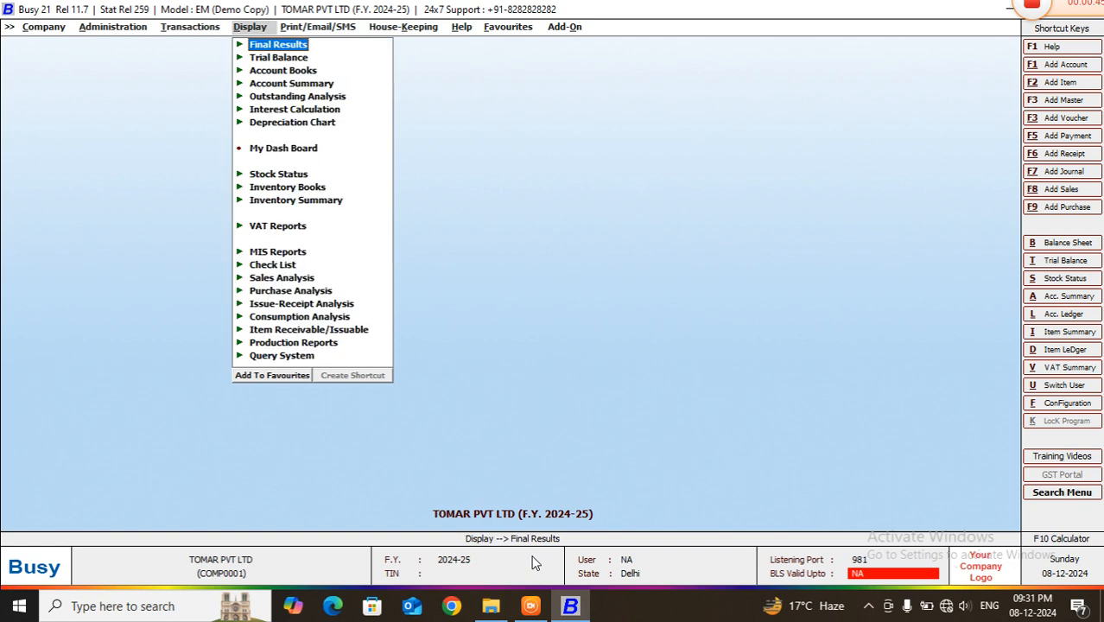
pyautogui.press('Down')
pyautogui.press('Down')
pyautogui.press('Down')
pyautogui.press('Down')
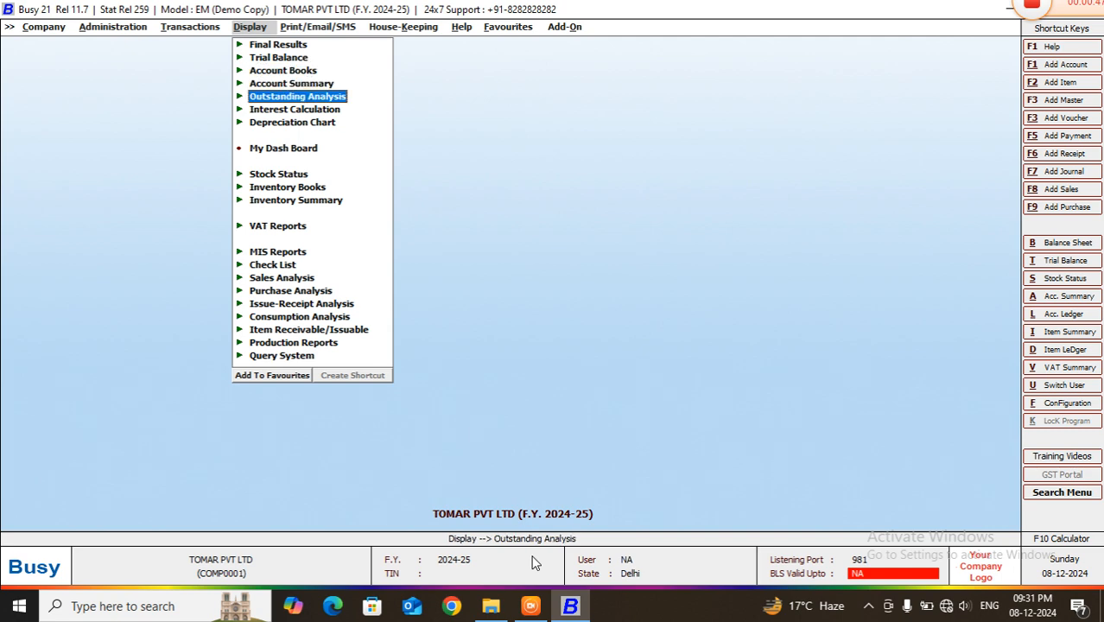
pyautogui.press('Return')
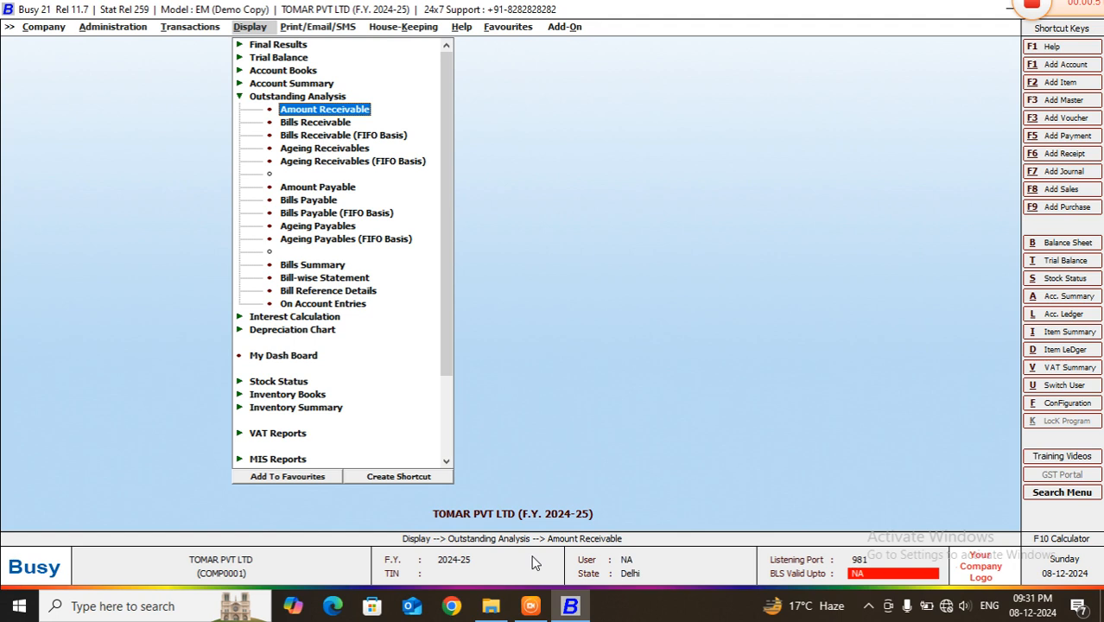
pyautogui.press('Down')
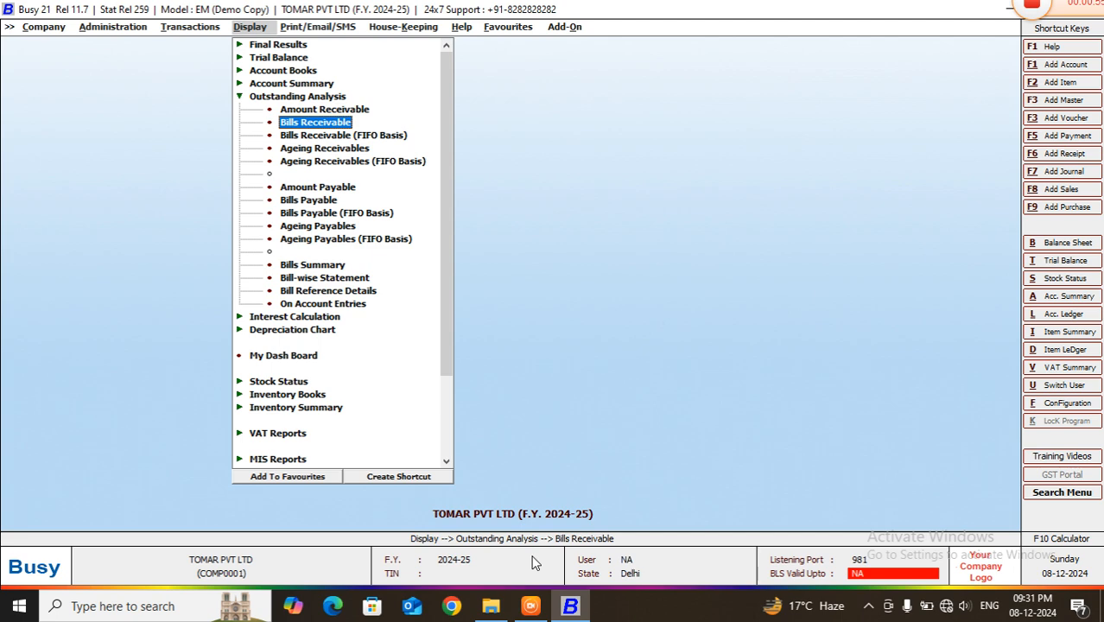
pyautogui.press('Down')
pyautogui.press('Down')
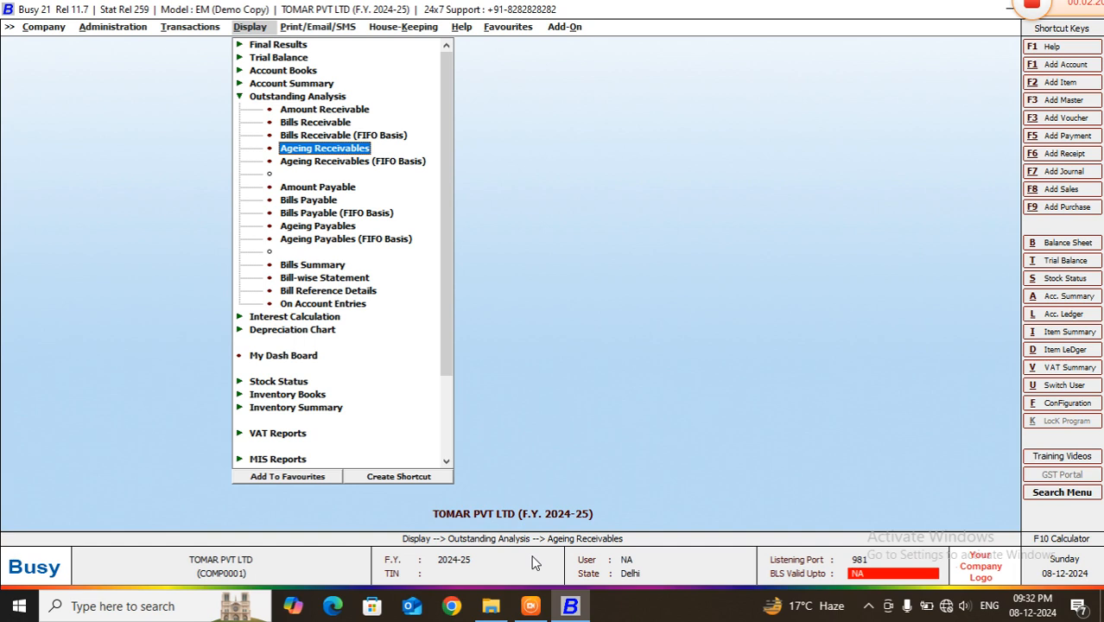
pyautogui.press('Return')
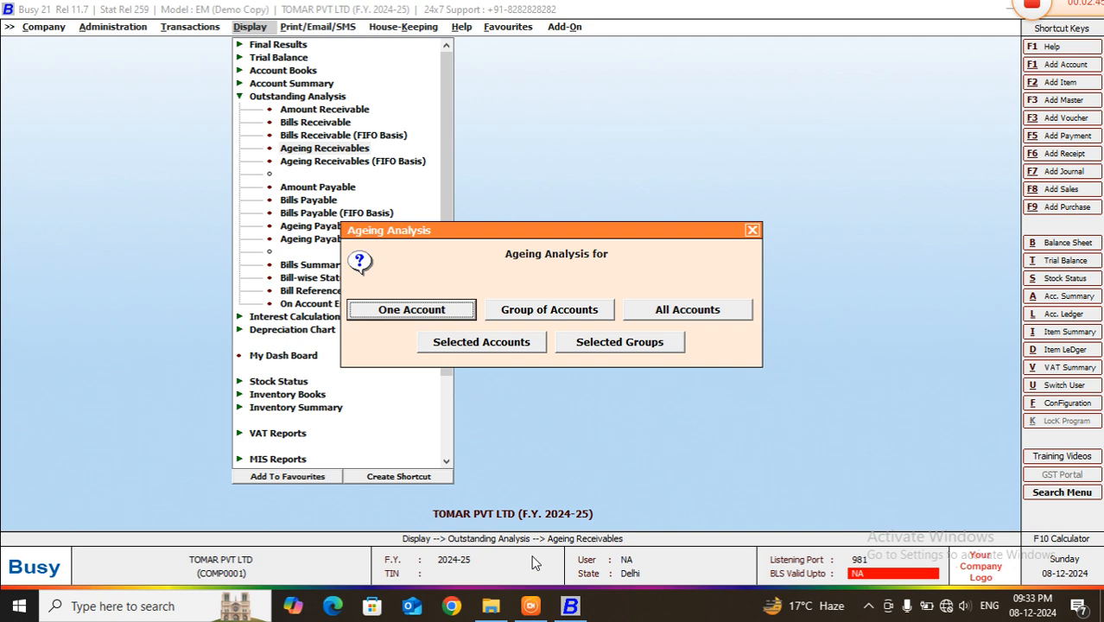
pyautogui.press('Escape')
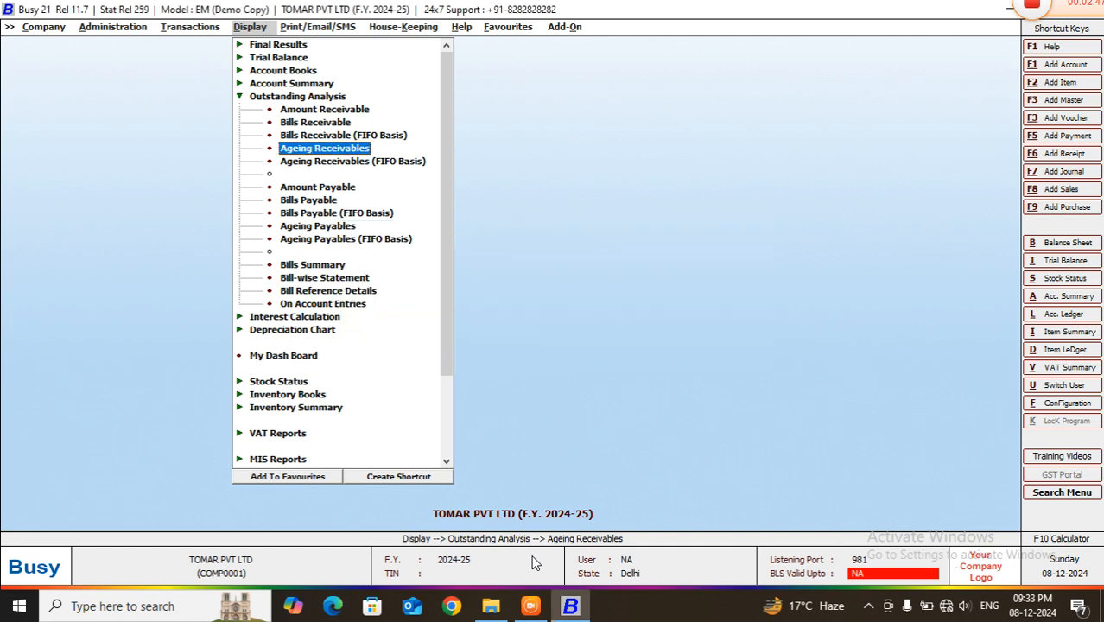
# - Check that Bill-by-bill Details is enabled in the Accounts feature options, save the settings and leave the configuration
pyautogui.press('Left')
pyautogui.press('Left')
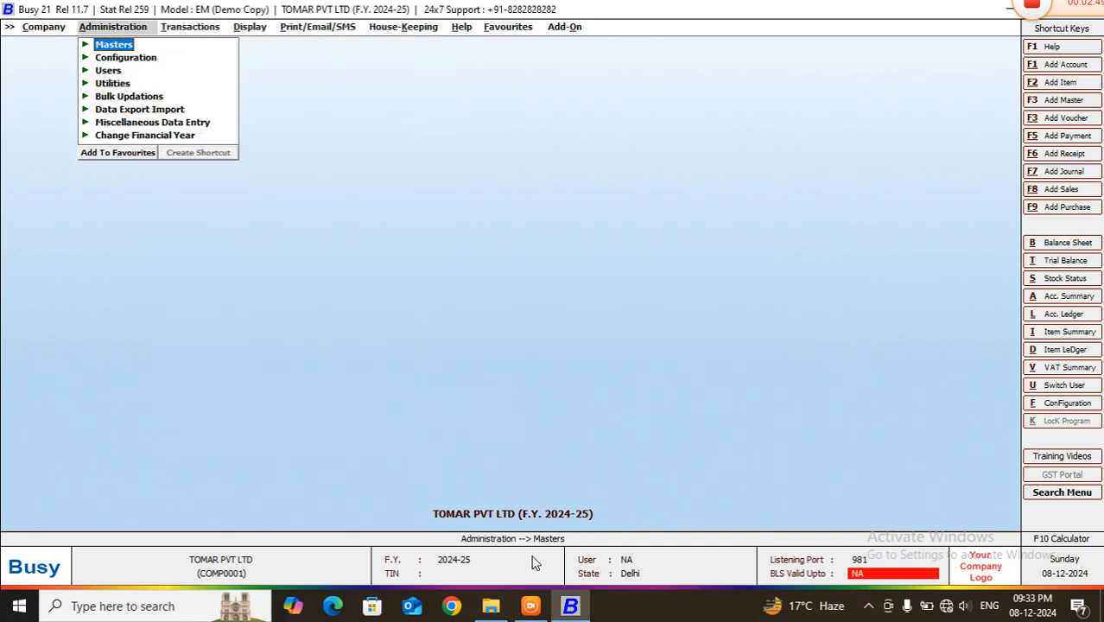
pyautogui.press('Down')
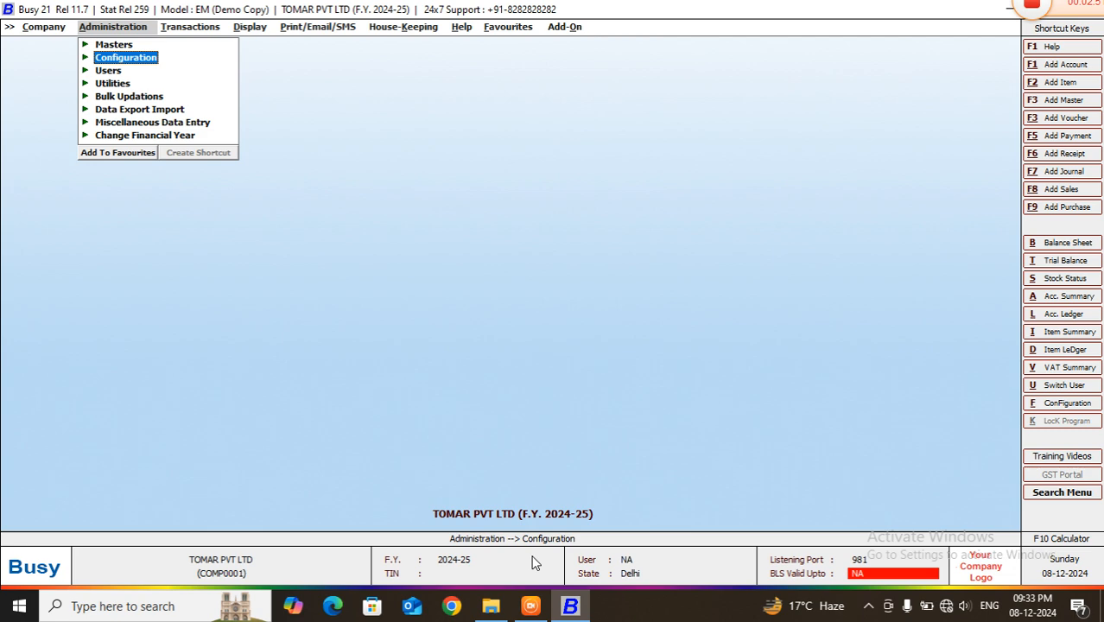
pyautogui.press('Return')
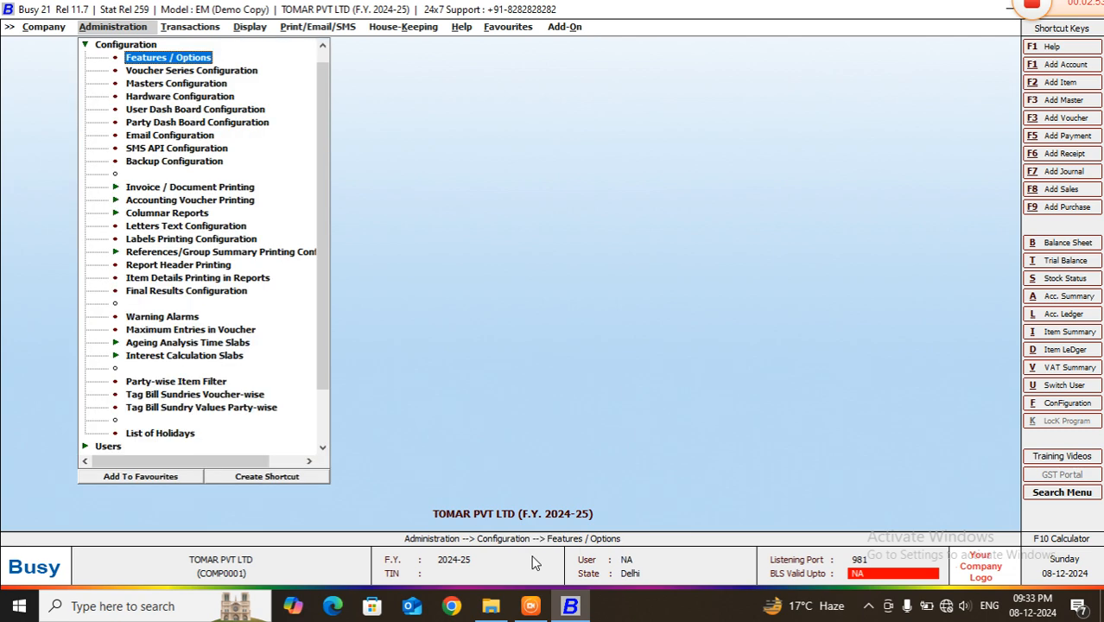
pyautogui.press('Return')
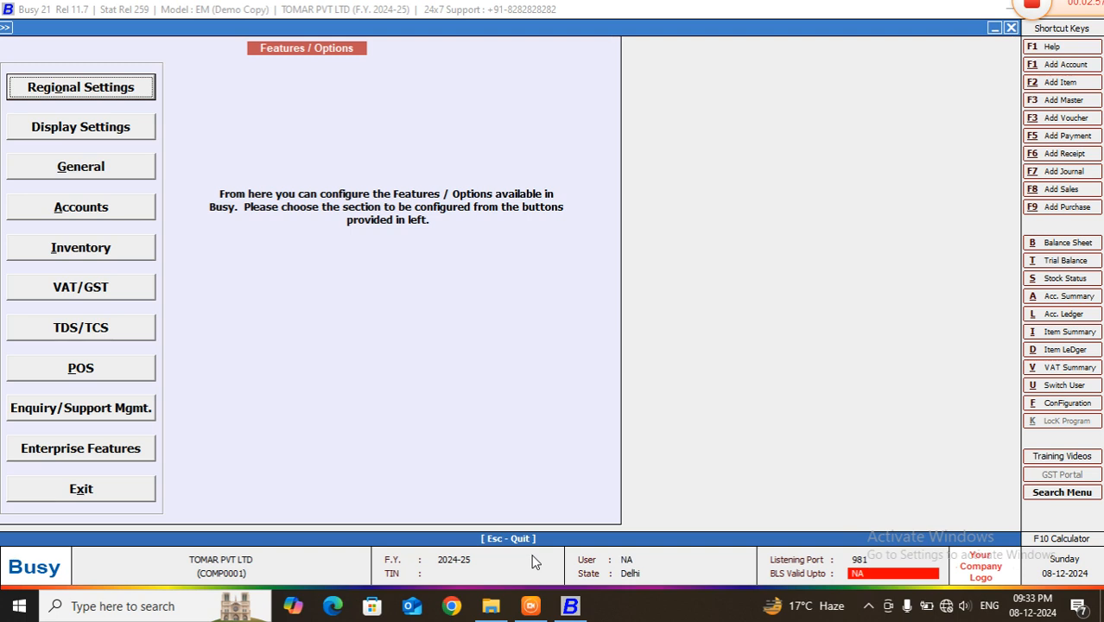
pyautogui.press('Down')
pyautogui.press('Down')
pyautogui.press('Down')
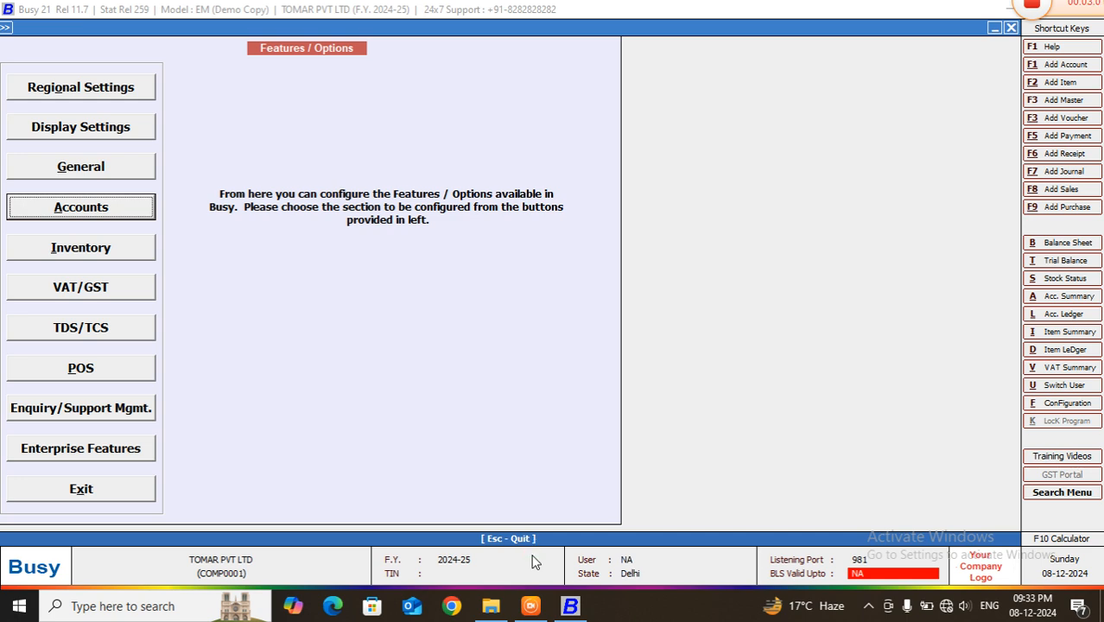
pyautogui.press('Return')
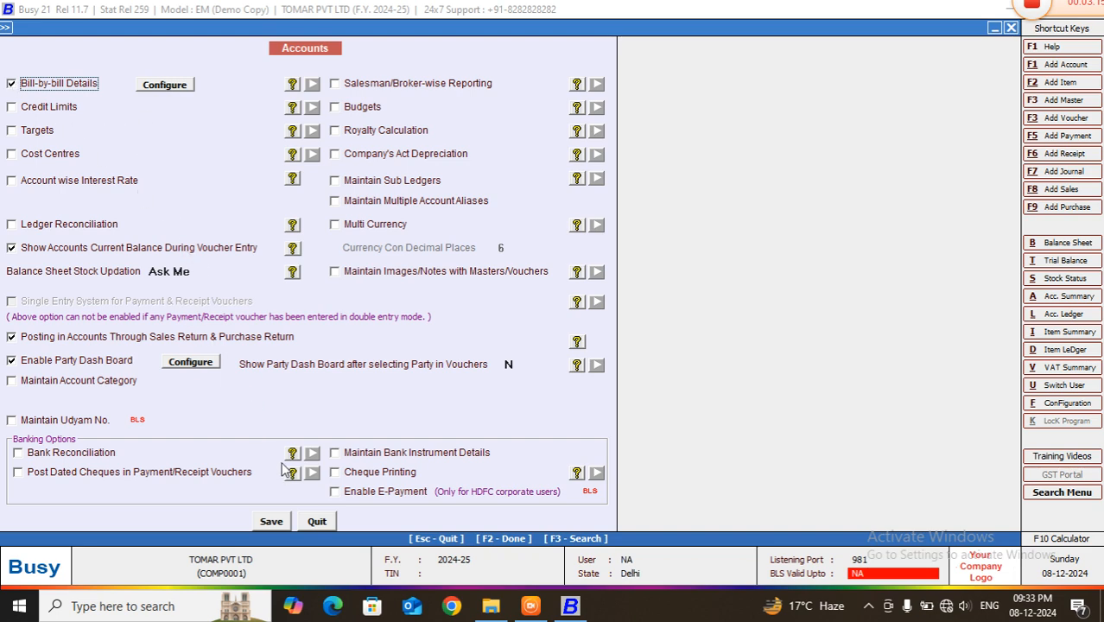
pyautogui.click(265, 523)
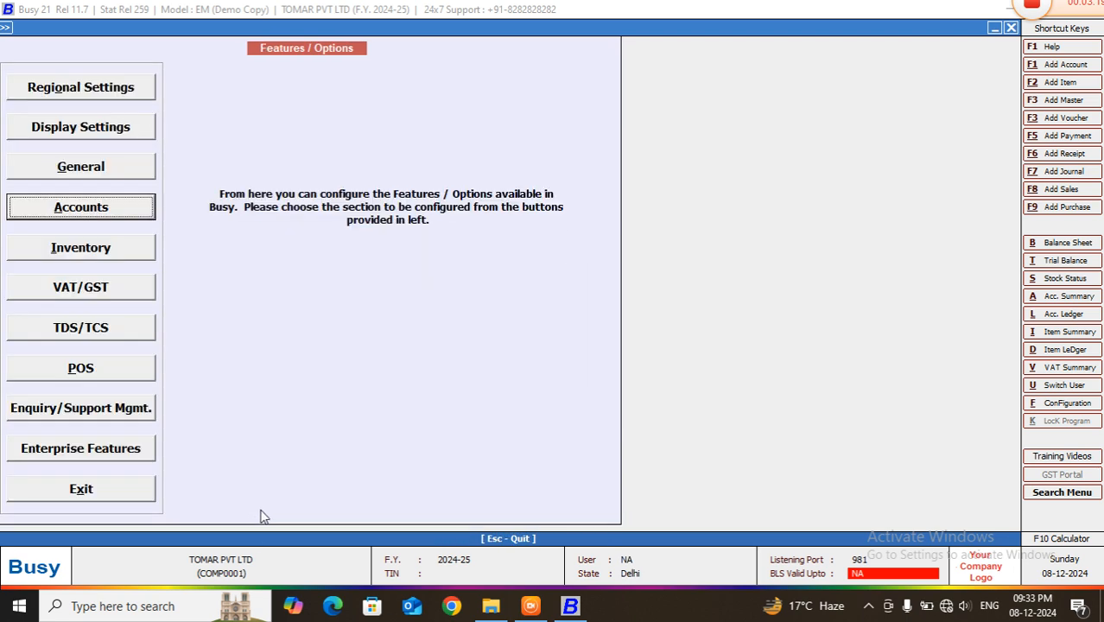
pyautogui.press('Escape')
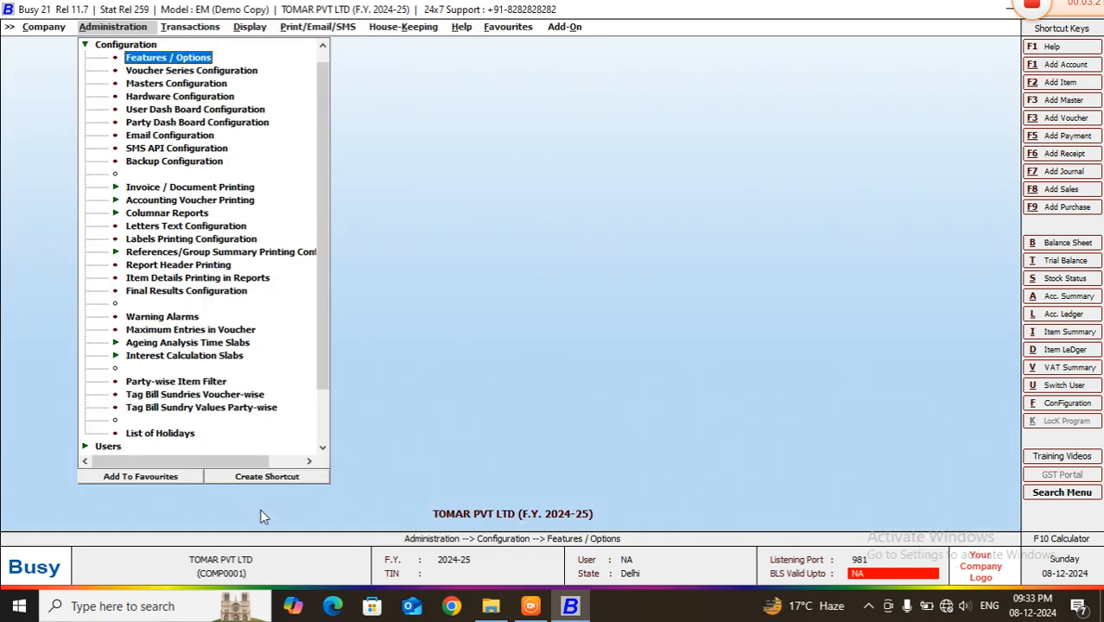
# - Open the Ageing Receivables report under Outstanding Analysis for one account
pyautogui.press('Right')
pyautogui.press('Right')
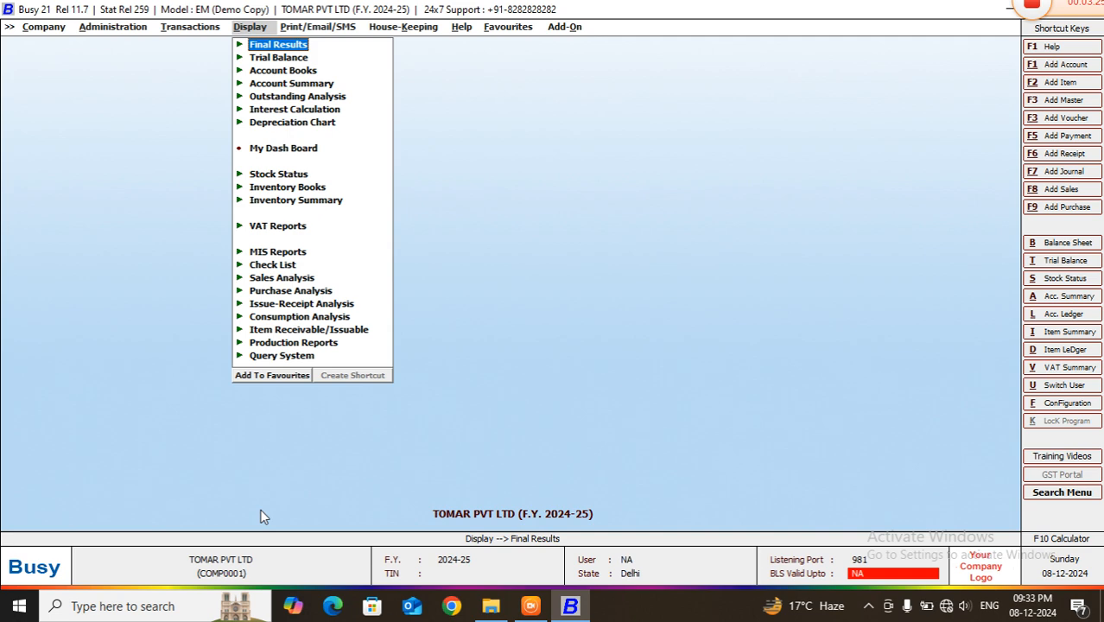
pyautogui.press('Down')
pyautogui.press('Down')
pyautogui.press('Down')
pyautogui.press('Down')
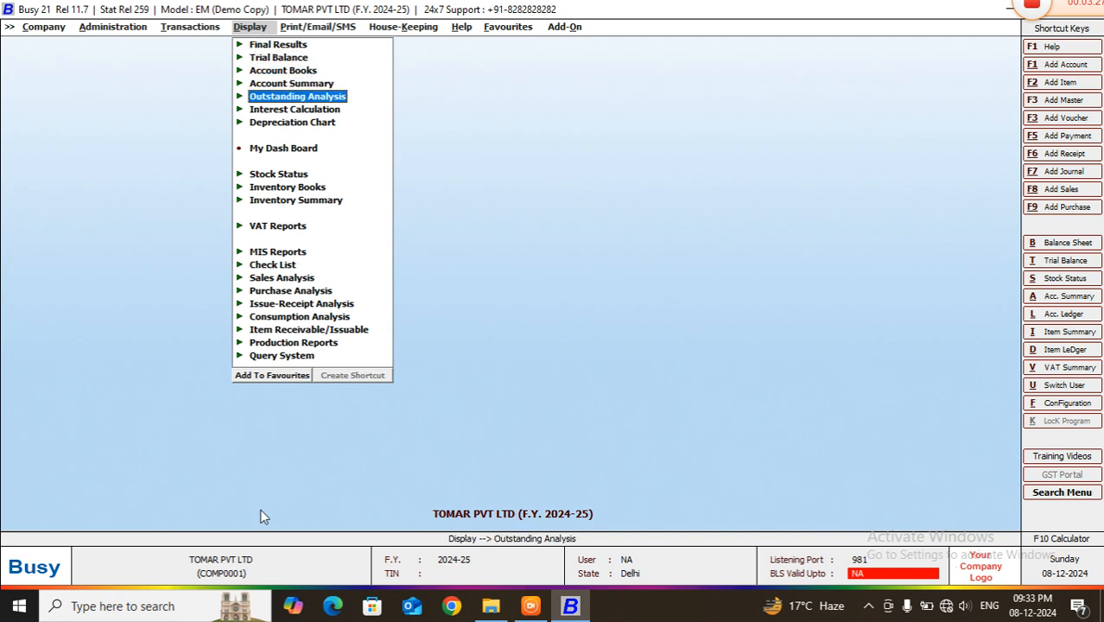
pyautogui.press('Return')
pyautogui.press('Down')
pyautogui.press('Down')
pyautogui.press('Down')
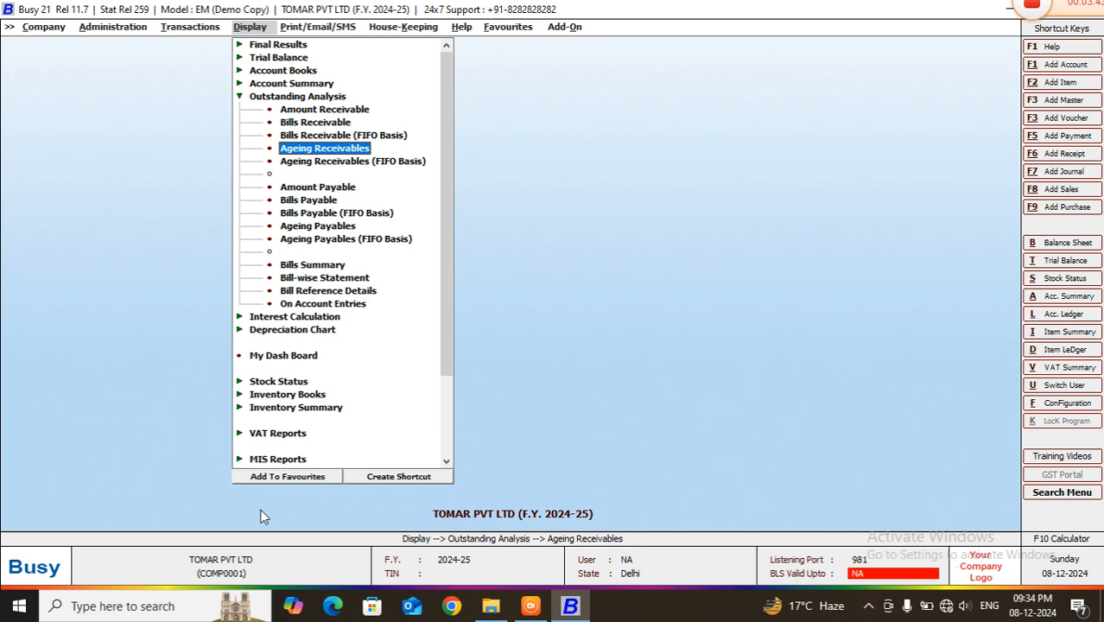
pyautogui.press('Return')
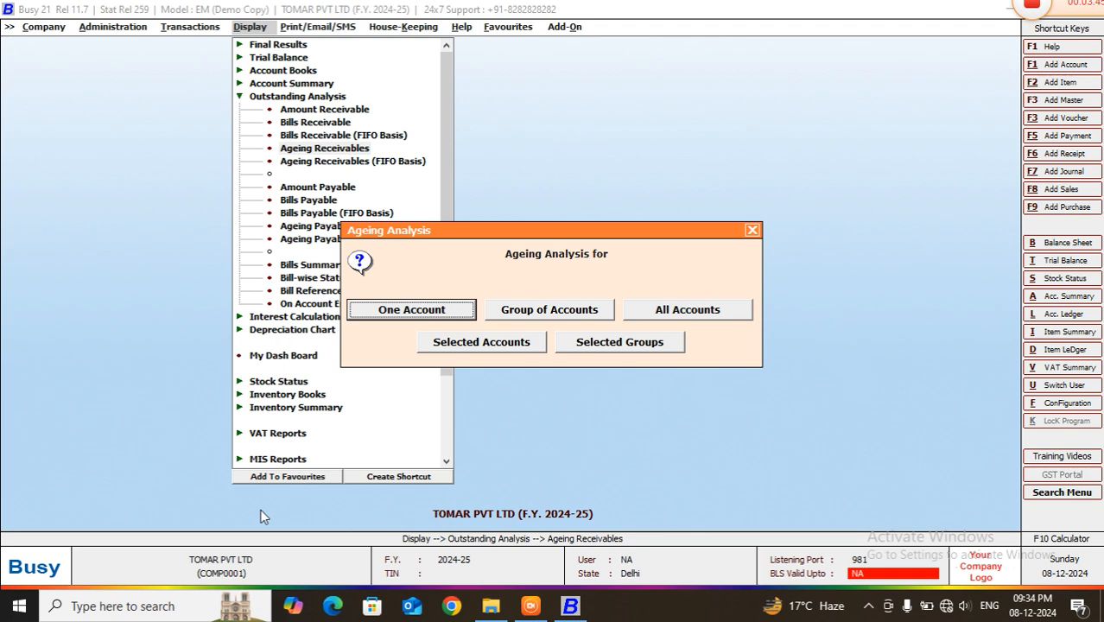
pyautogui.press('Return')
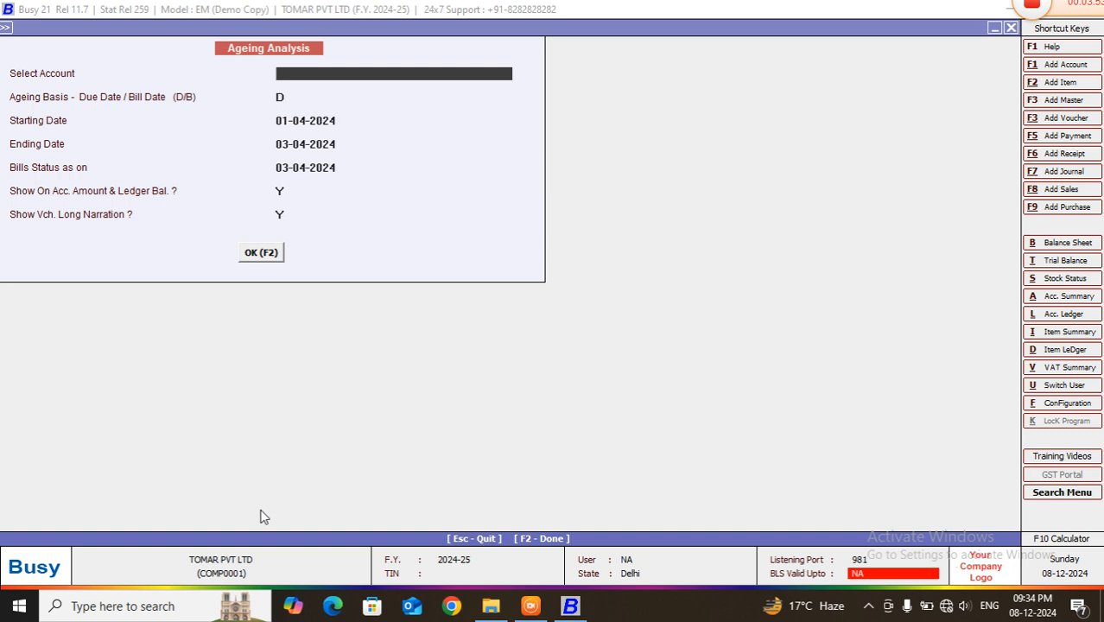
# - Select the customer's Sundry Debtors account for the ageing analysis
pyautogui.write('D')
pyautogui.press('Return')
pyautogui.write('MOH')
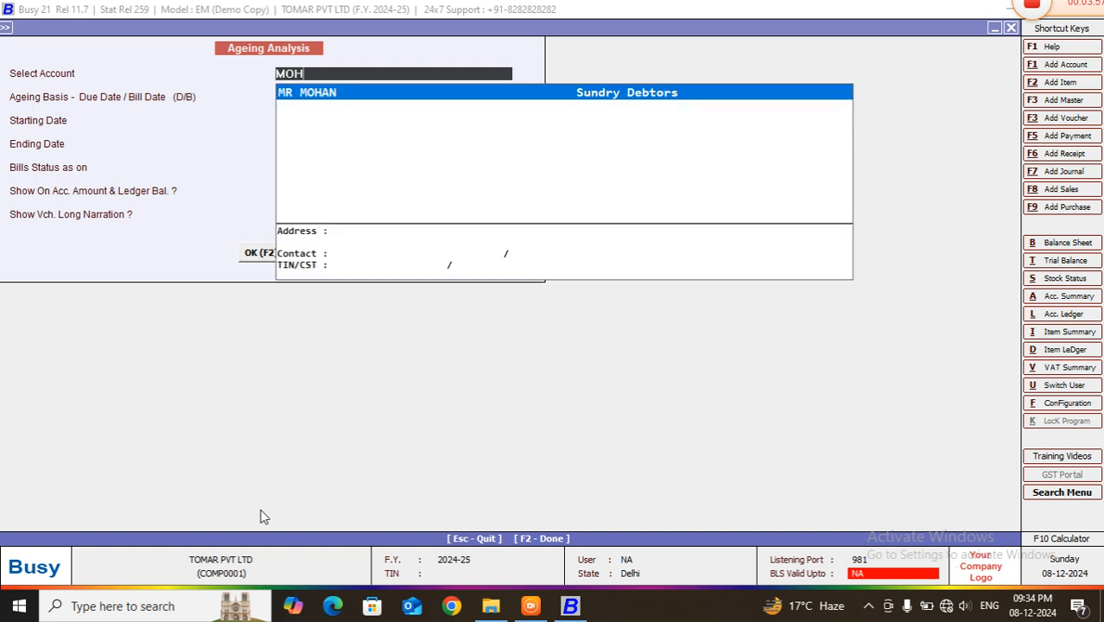
pyautogui.press('Return')
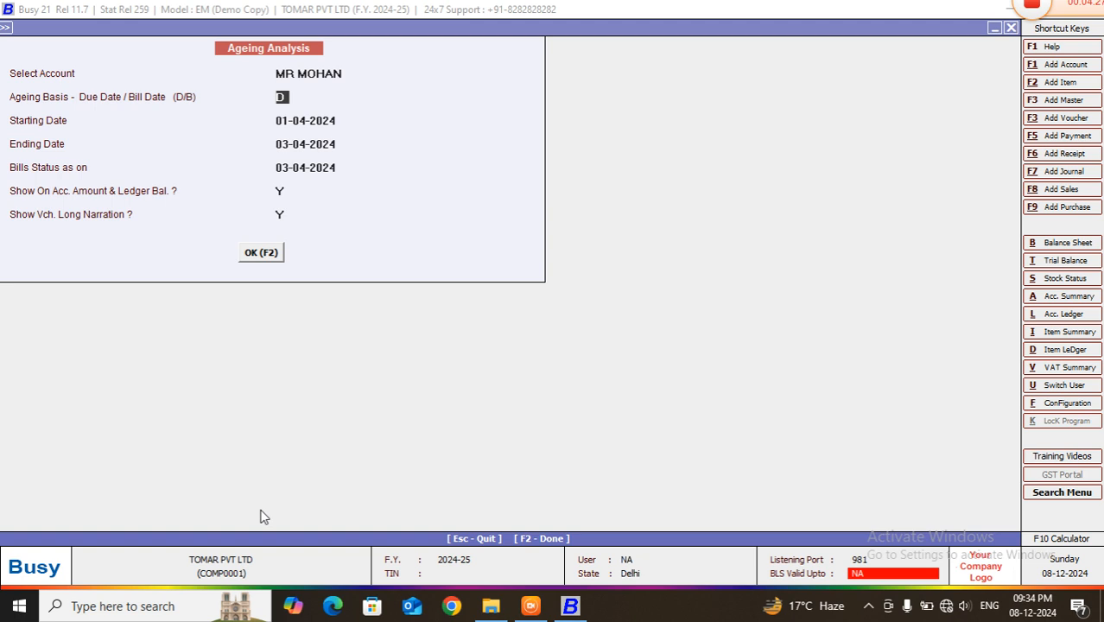
# - Generate the report by due date for 01-04-2024 to 03-04-2024, bills status as on 03-04-2024, with ledger balance and long narration shown
pyautogui.press('Return')
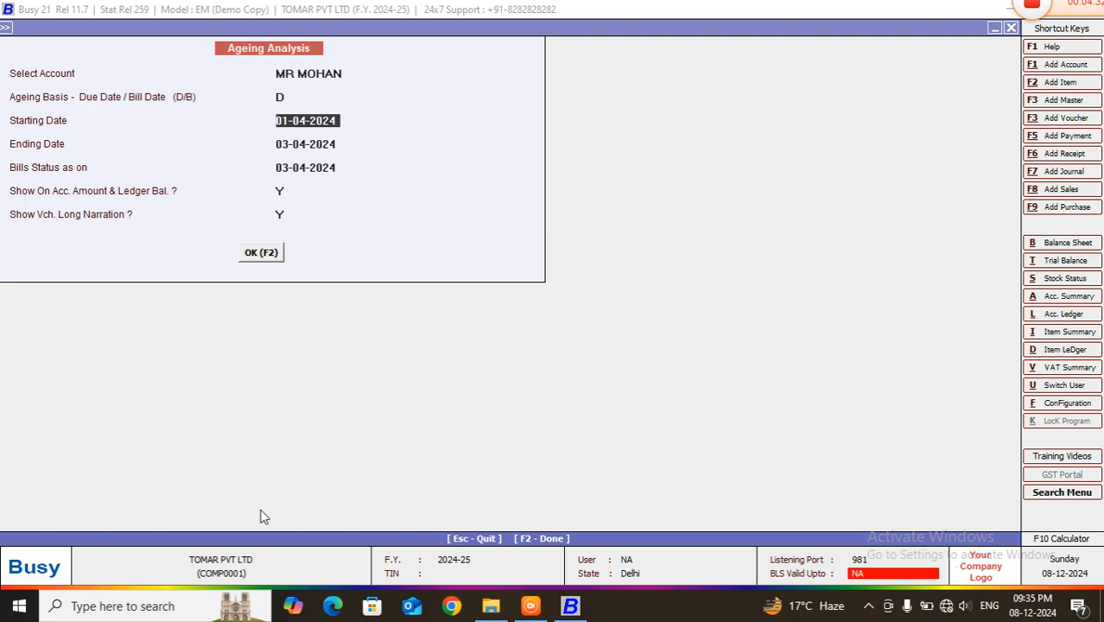
pyautogui.press('Return')
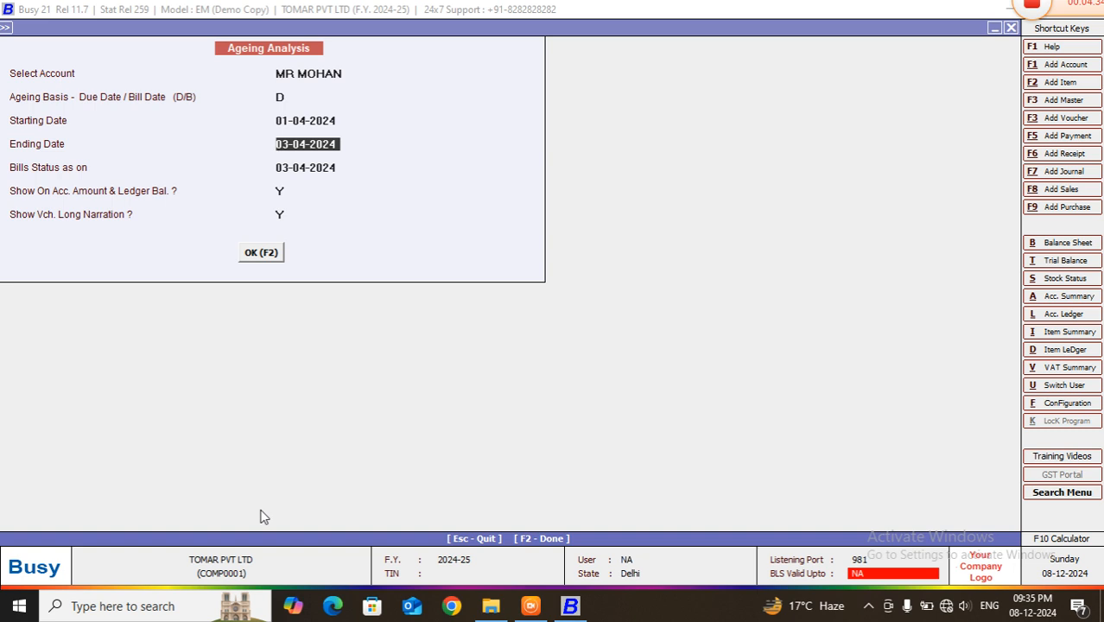
pyautogui.press('Return')
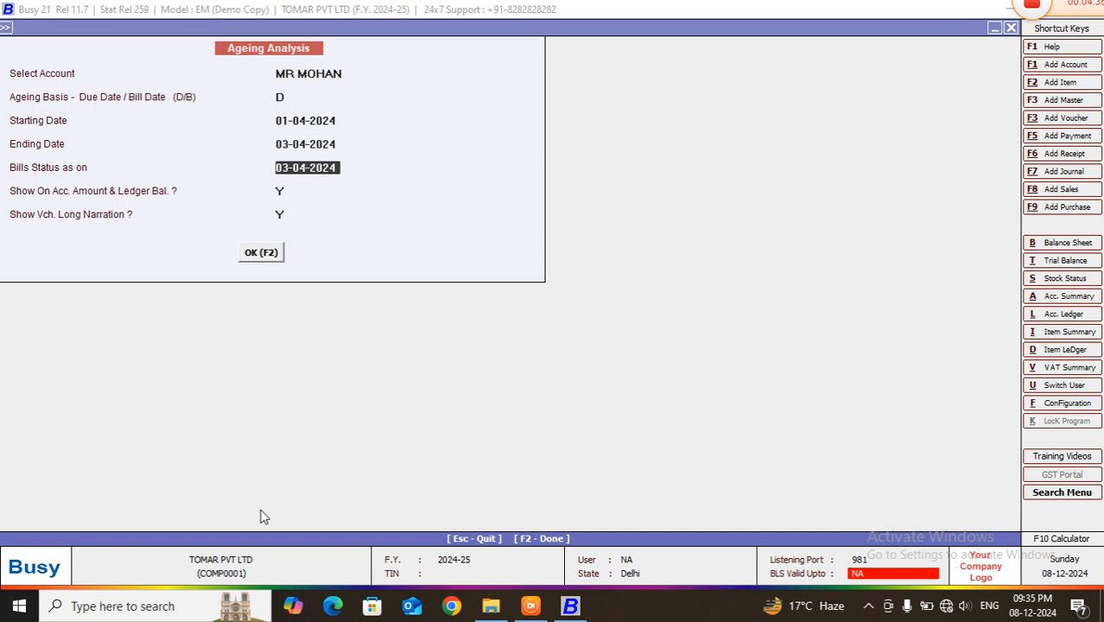
pyautogui.press('Return')
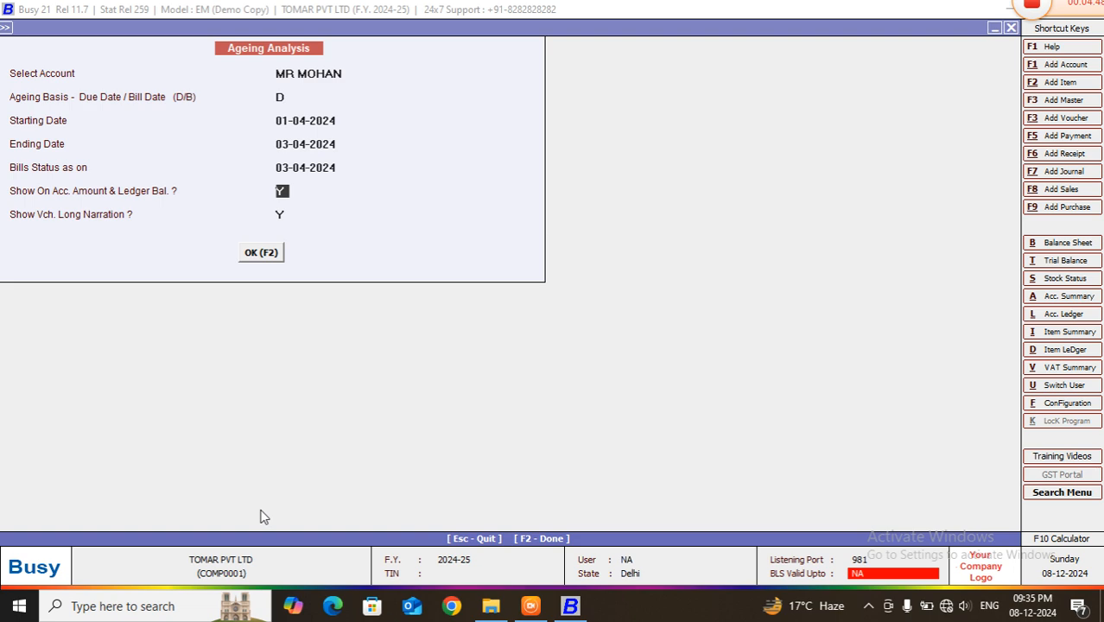
pyautogui.press('Return')
pyautogui.press('Return')
pyautogui.press('Return')
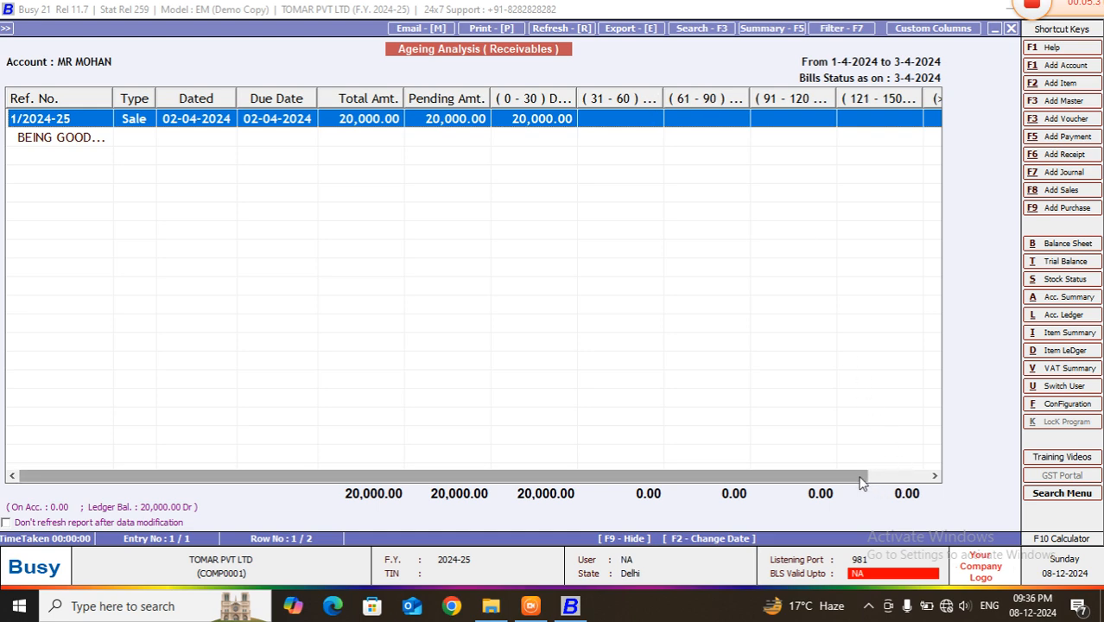
# - Examine the report's ageing slabs and the sales voucher behind the pending bill, and close both
pyautogui.moveTo(862, 476); pyautogui.dragTo(714, 476)
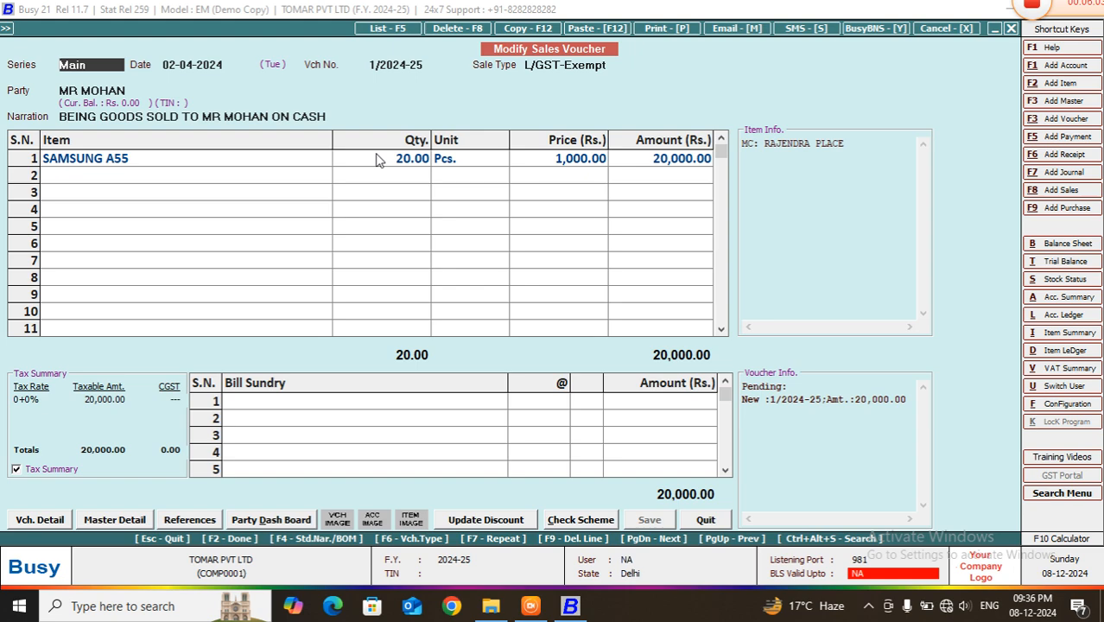
pyautogui.press('Escape')
pyautogui.press('Escape')
pyautogui.press('Escape')
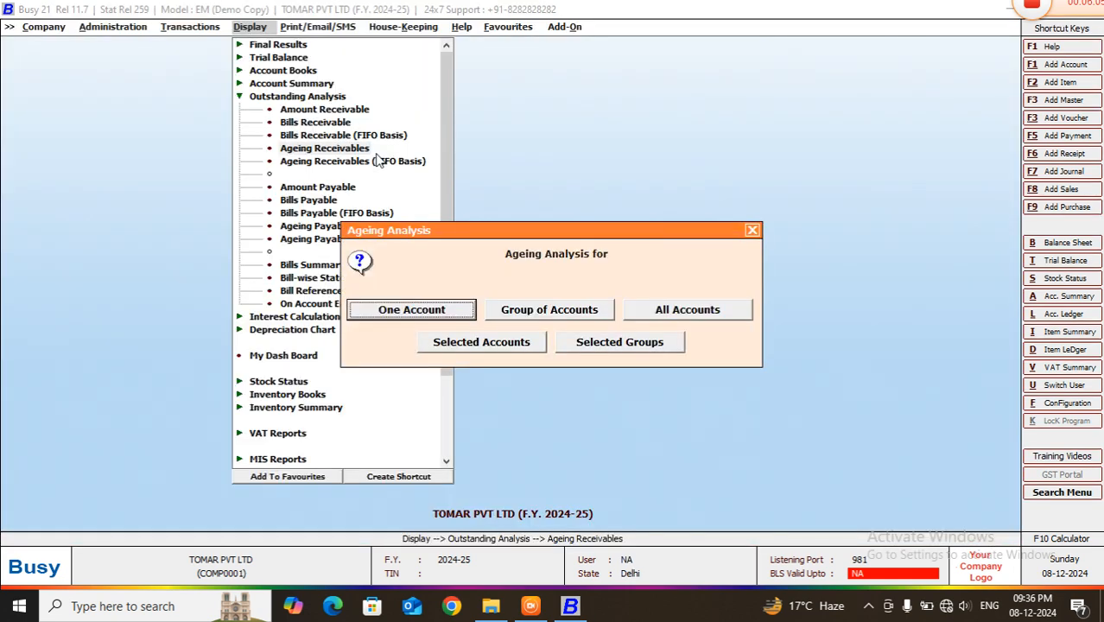
# - Start the ageing analysis for one account and select the individual supplier's Sundry Creditors account
pyautogui.press('Return')
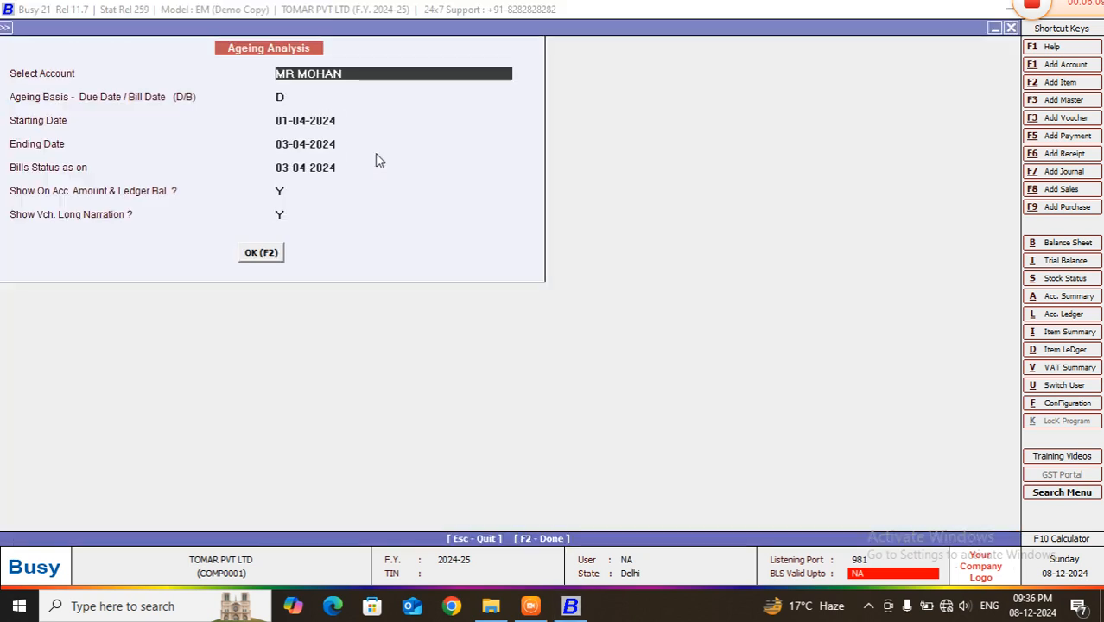
pyautogui.press('BackSpace')
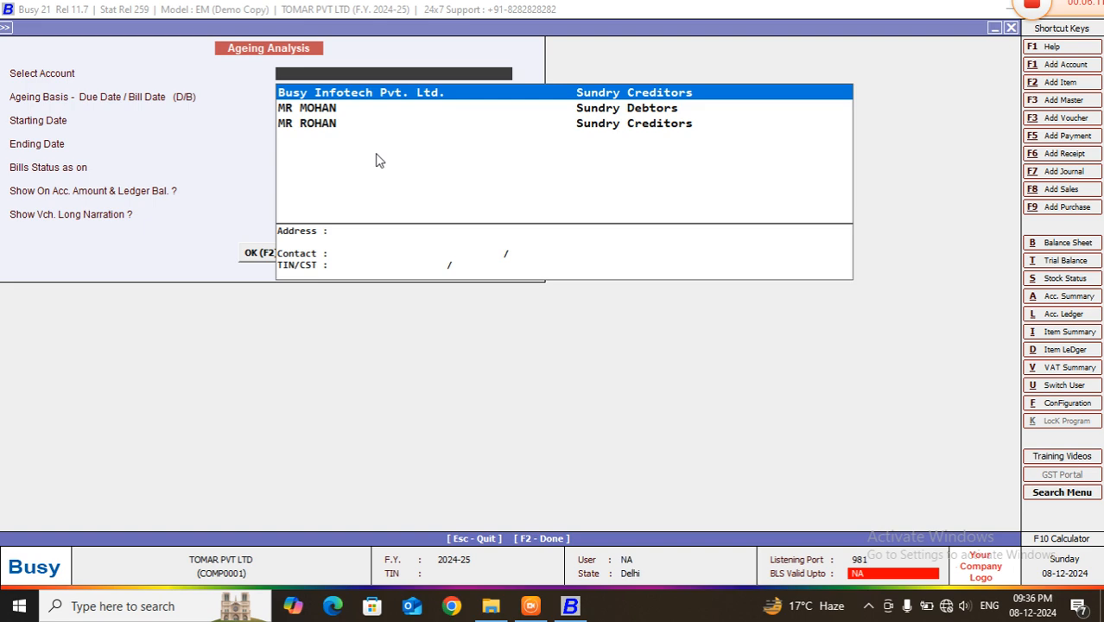
pyautogui.write('MR')
pyautogui.press('Down')
pyautogui.press('Return')
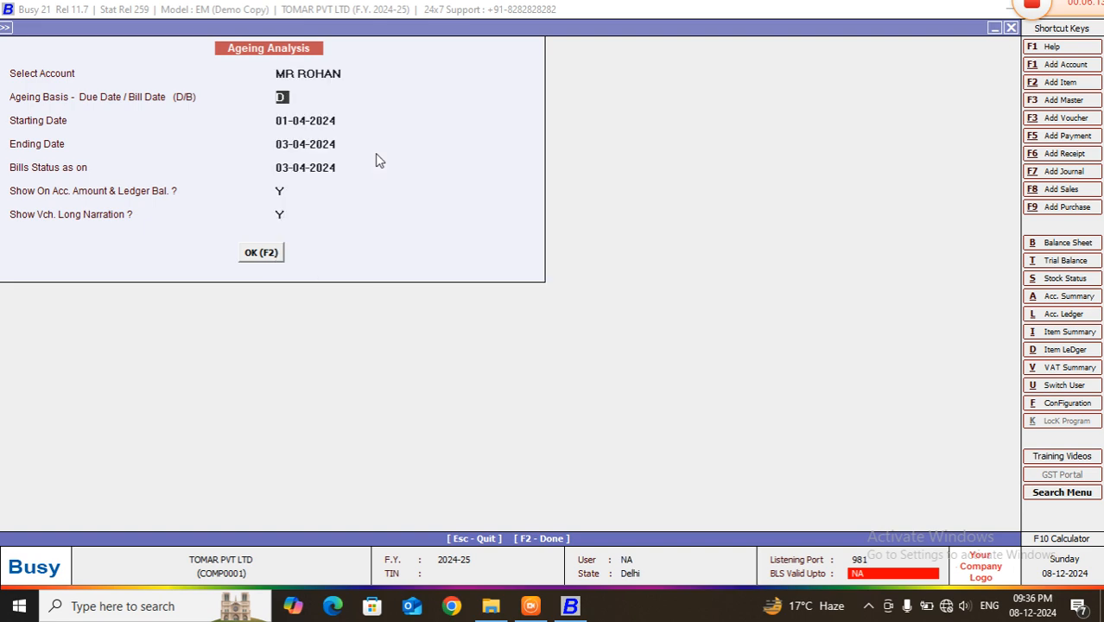
# - Generate the supplier's ageing report by due date for 01-04-2024 to 03-04-2024, review it, and close it
pyautogui.press('Return')
pyautogui.press('Return')
pyautogui.press('Return')
pyautogui.press('Return')
pyautogui.press('Return')
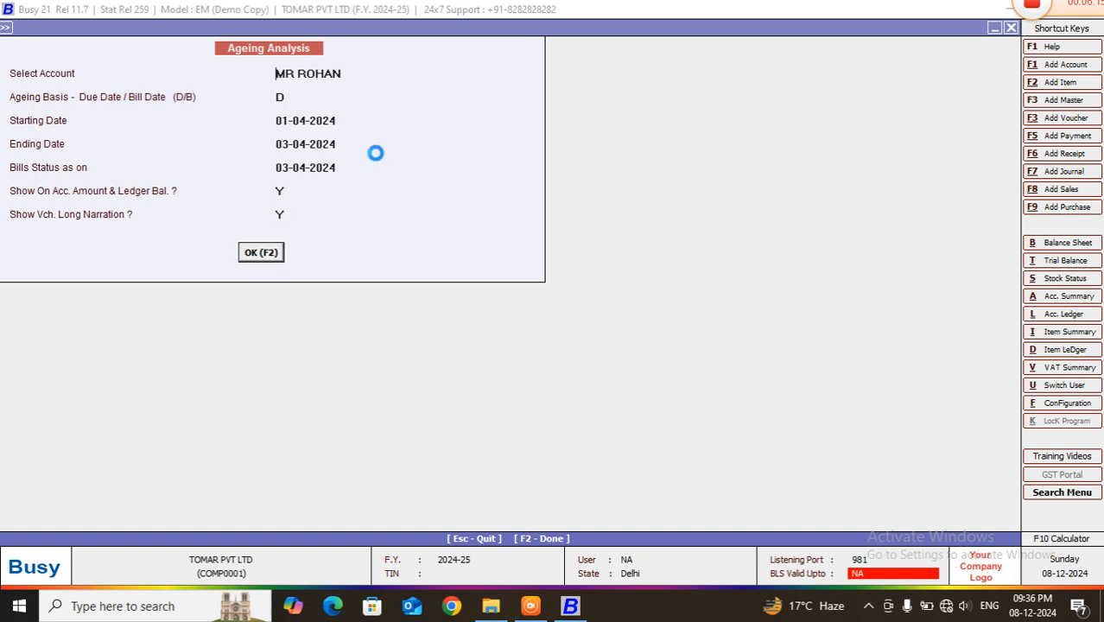
pyautogui.press('Return')
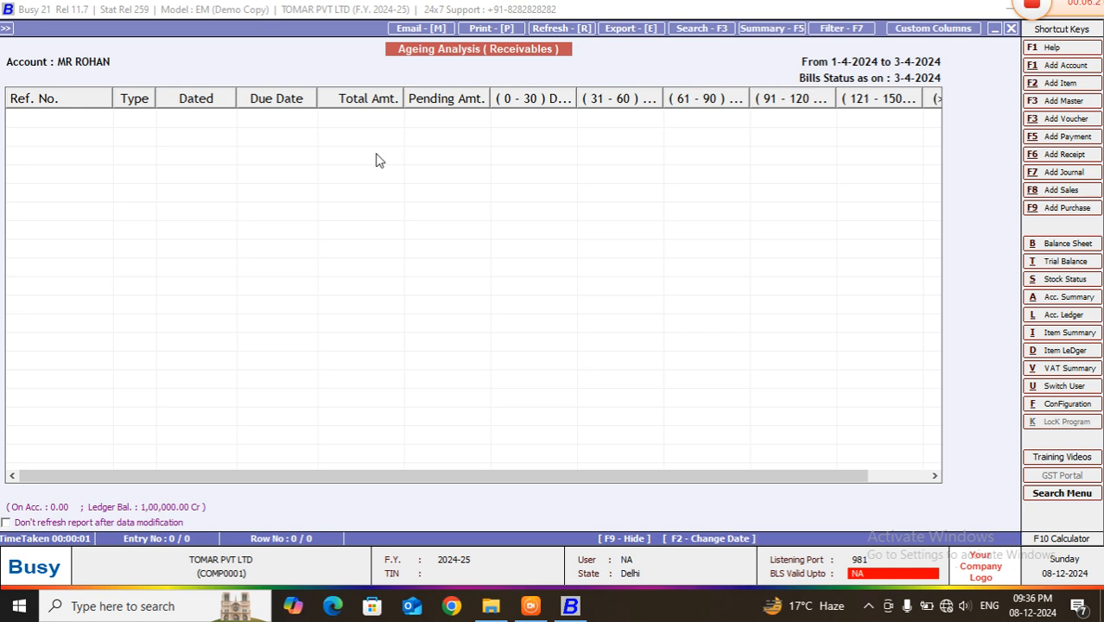
pyautogui.press('Escape')
pyautogui.press('Escape')
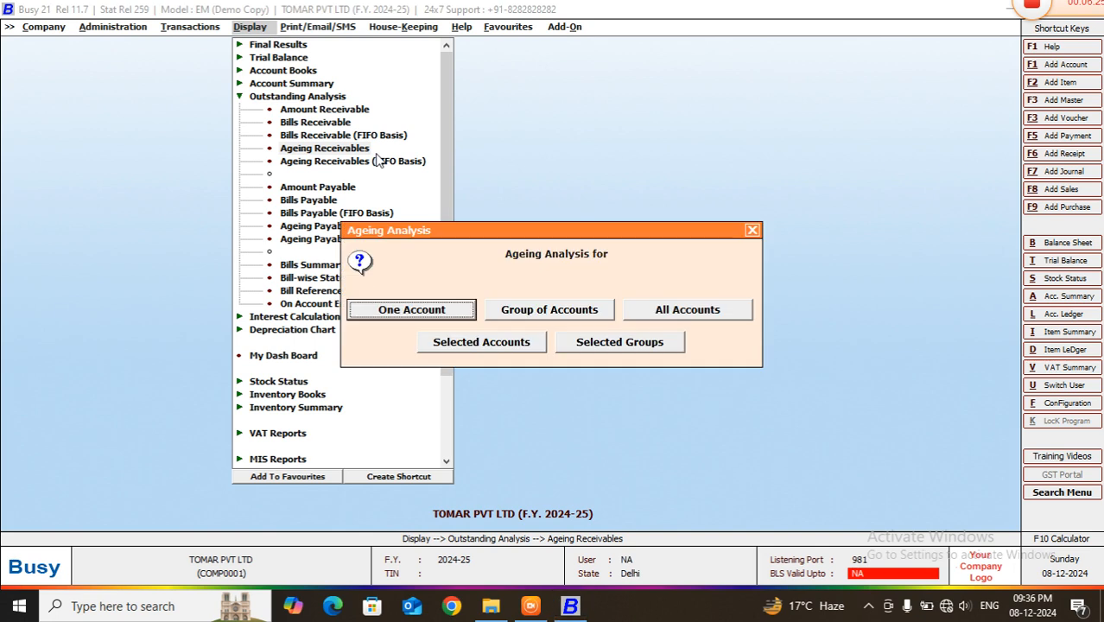
# - Start the ageing analysis for a group of accounts and select the Sundry Debtors group
pyautogui.press('Right')
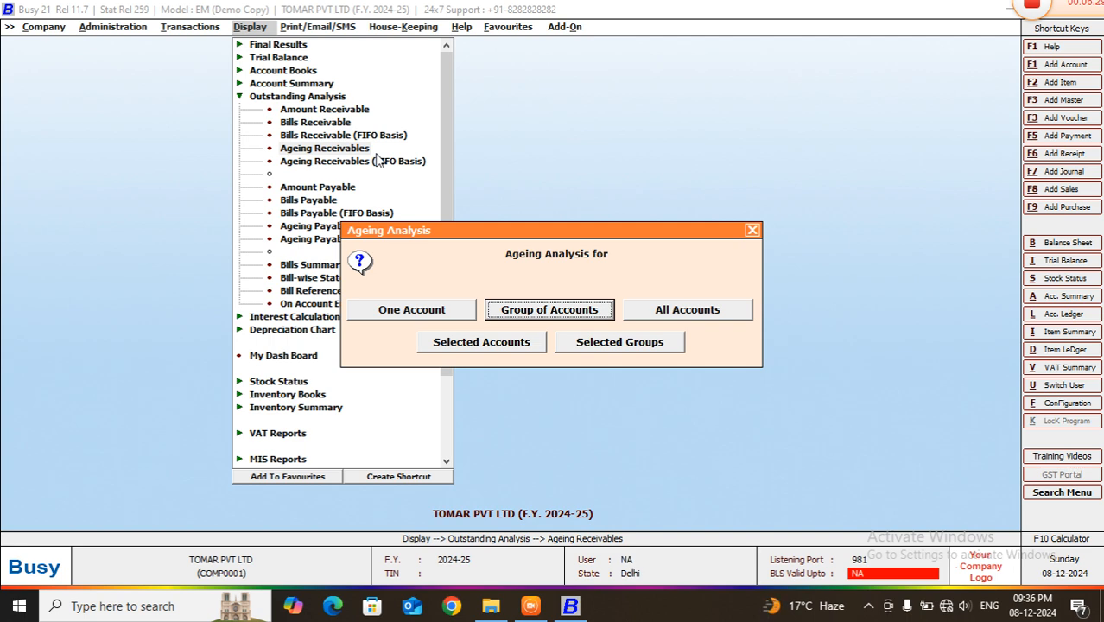
pyautogui.press('Return')
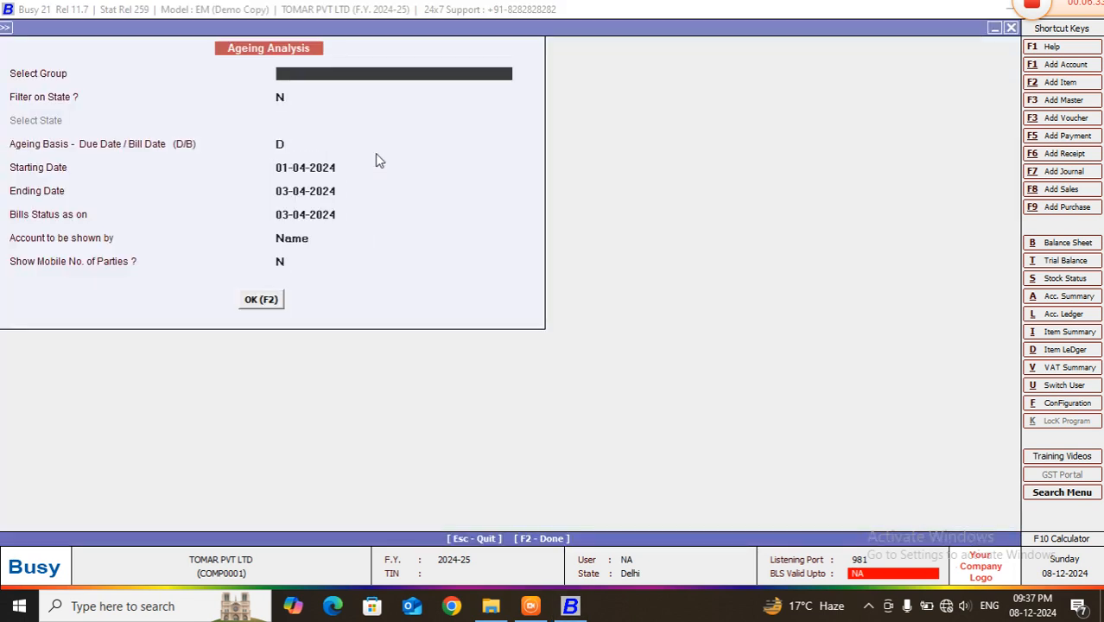
pyautogui.write('su')
pyautogui.press('Return')
# - Generate the group report by due date for 01-04-2024 to 03-04-2024 without a state filter, accounts shown by name, review it, and close it
pyautogui.press('Return')
pyautogui.press('Return')
pyautogui.press('Return')
pyautogui.press('Return')
pyautogui.press('Return')
pyautogui.press('Return')
pyautogui.press('Return')
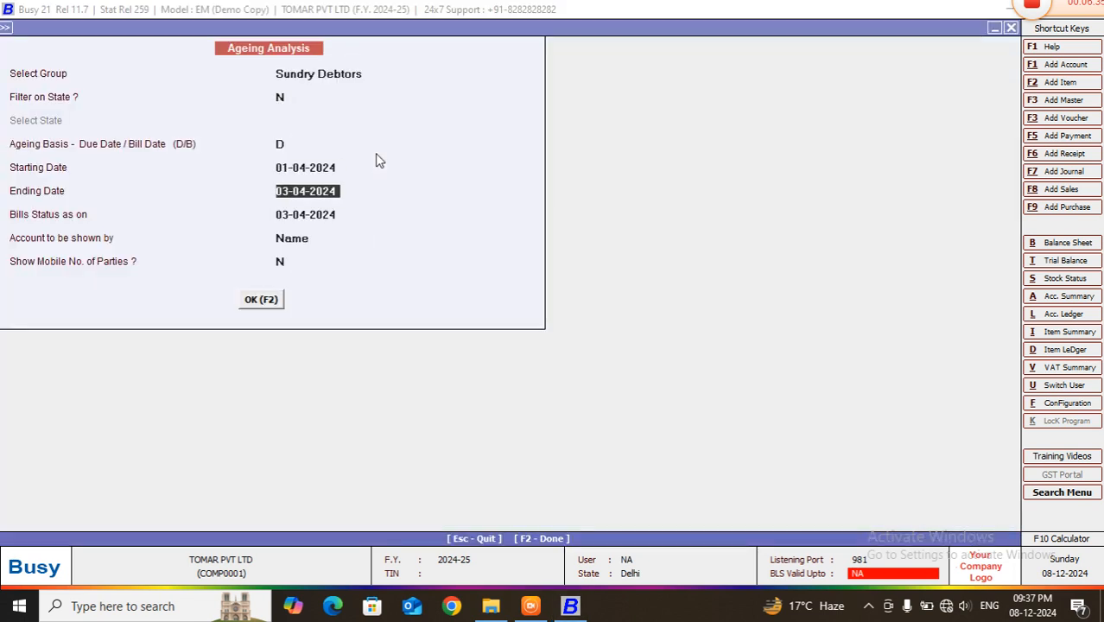
pyautogui.press('Return')
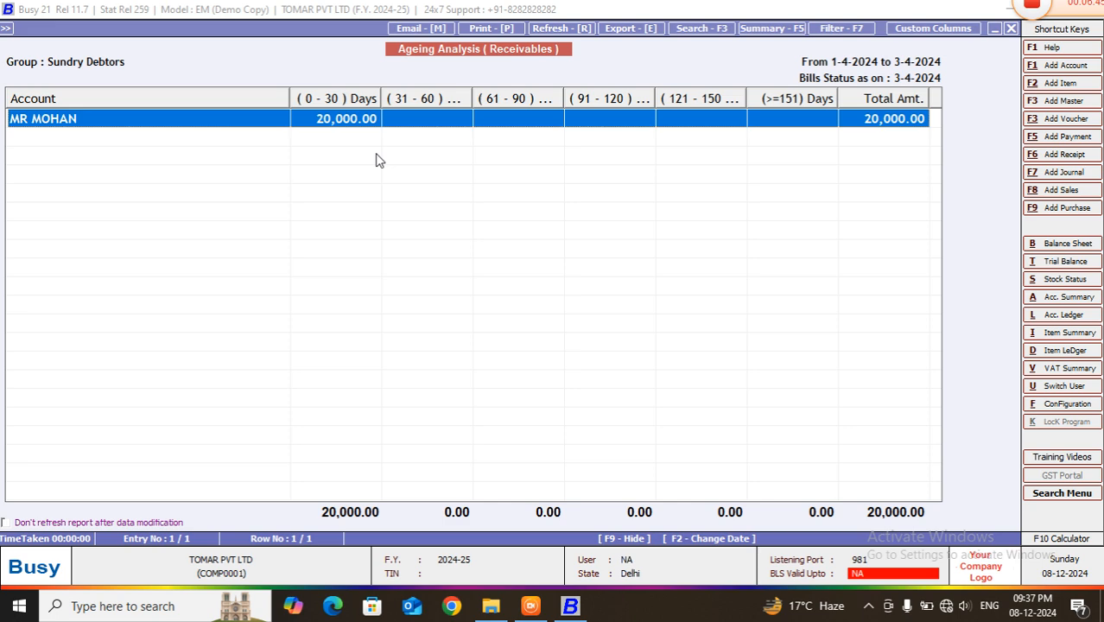
pyautogui.press('Escape')
pyautogui.press('Escape')
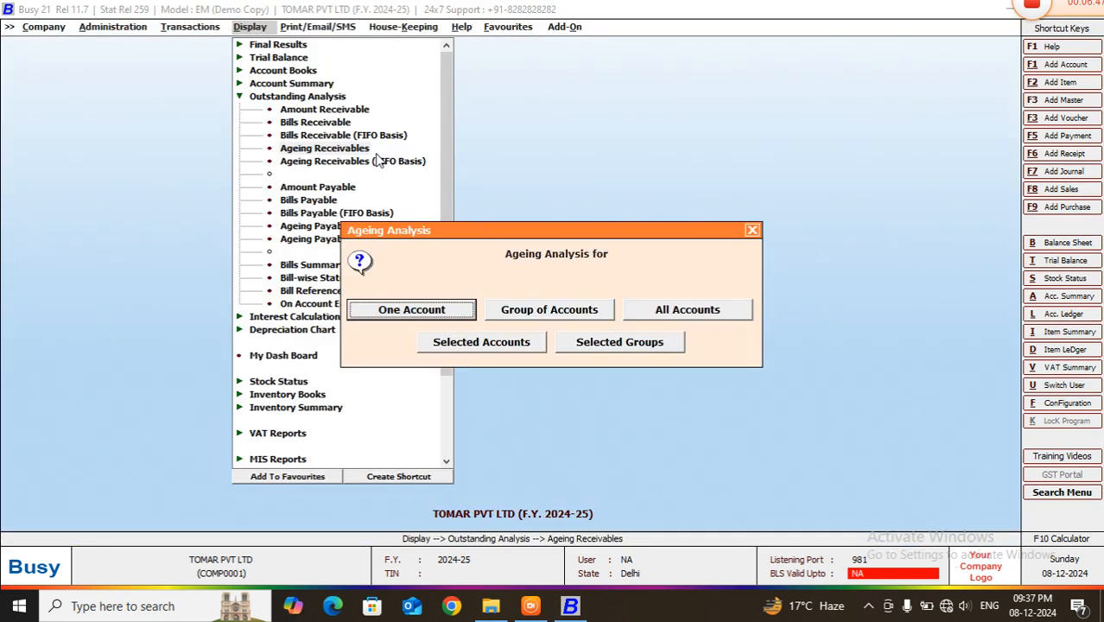
# - Leave the ageing analysis, close TOMAR PVT LTD, and open the company Rohan Traders
pyautogui.press('Escape')
pyautogui.press('Left')
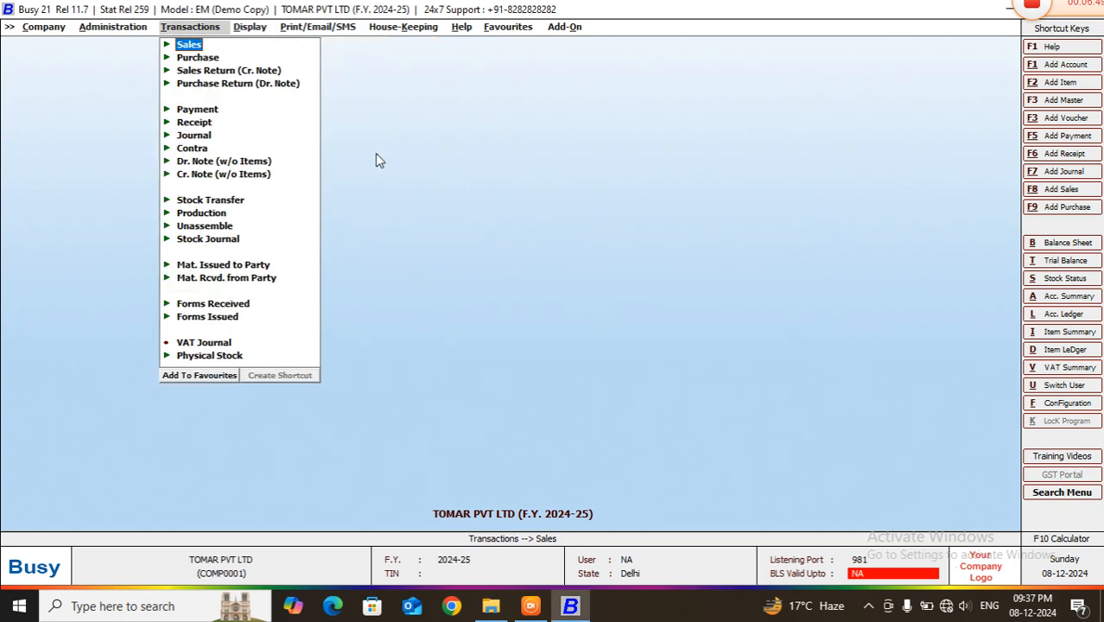
pyautogui.press('Left')
pyautogui.press('Left')
pyautogui.press('Return')
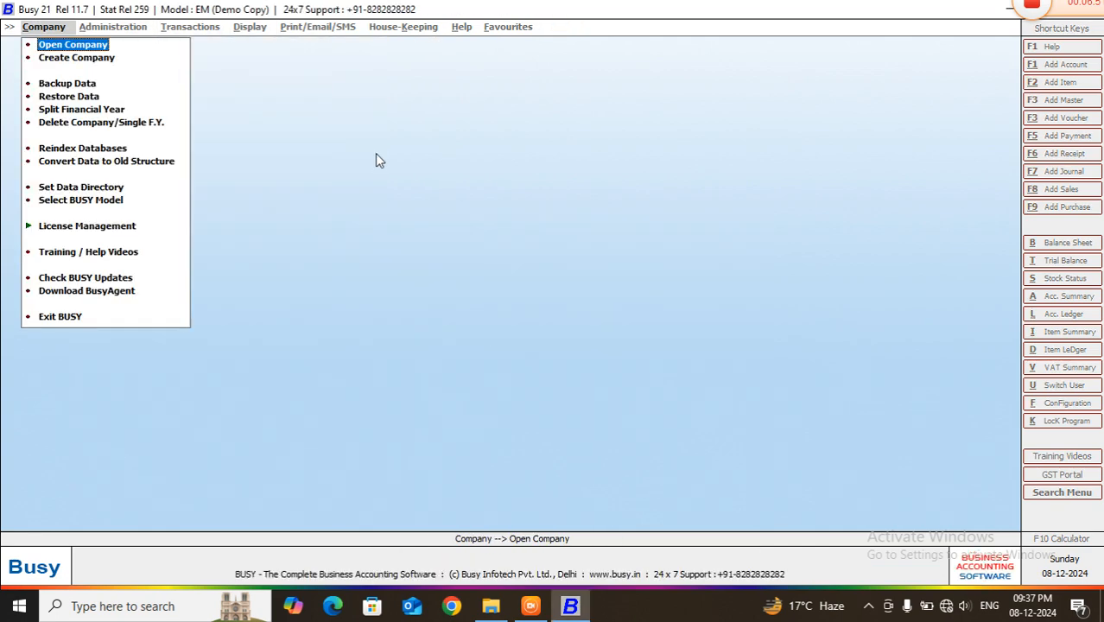
pyautogui.press('Return')
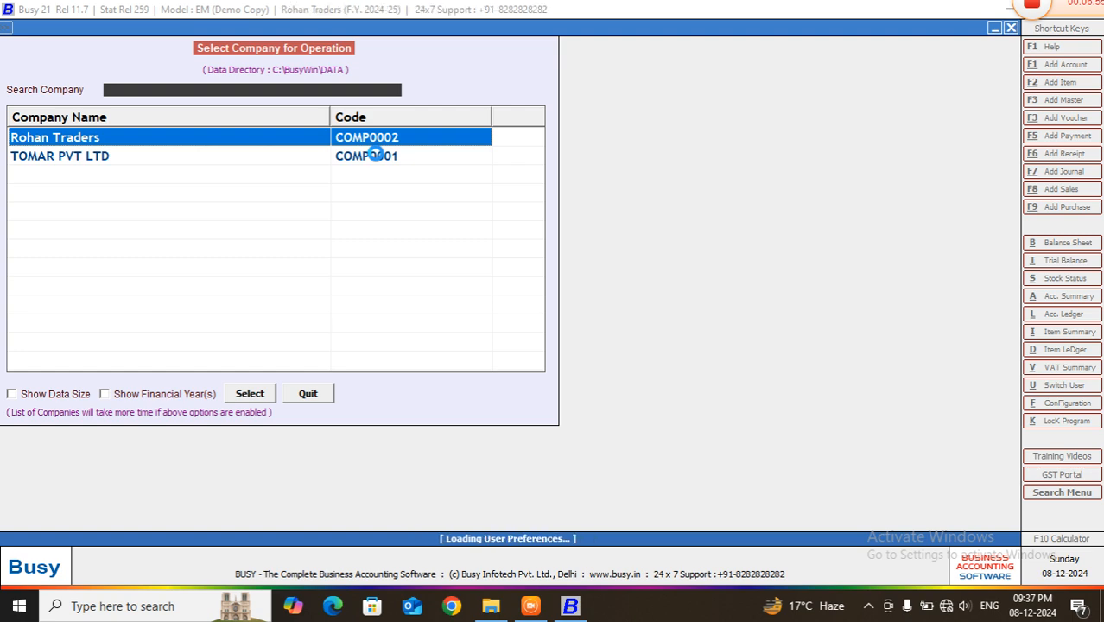
# - Open the Ageing Receivables report under Outstanding Analysis for Rohan Traders
pyautogui.press('Right')
pyautogui.press('Right')
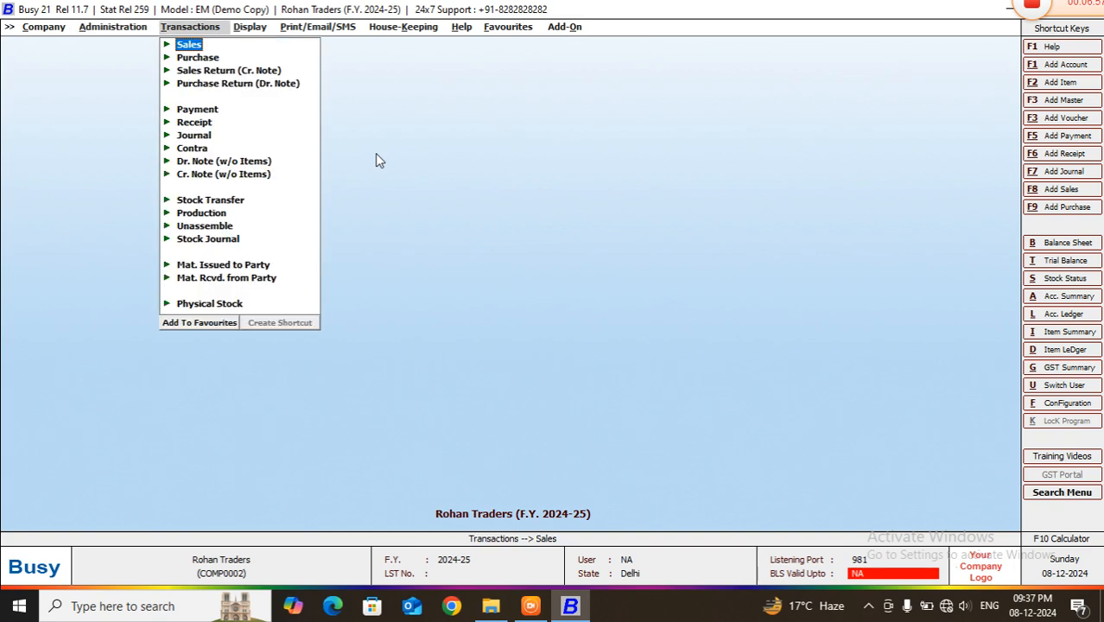
pyautogui.press('Right')
pyautogui.press('Down')
pyautogui.press('Down')
pyautogui.press('Down')
pyautogui.press('Down')
pyautogui.press('Return')
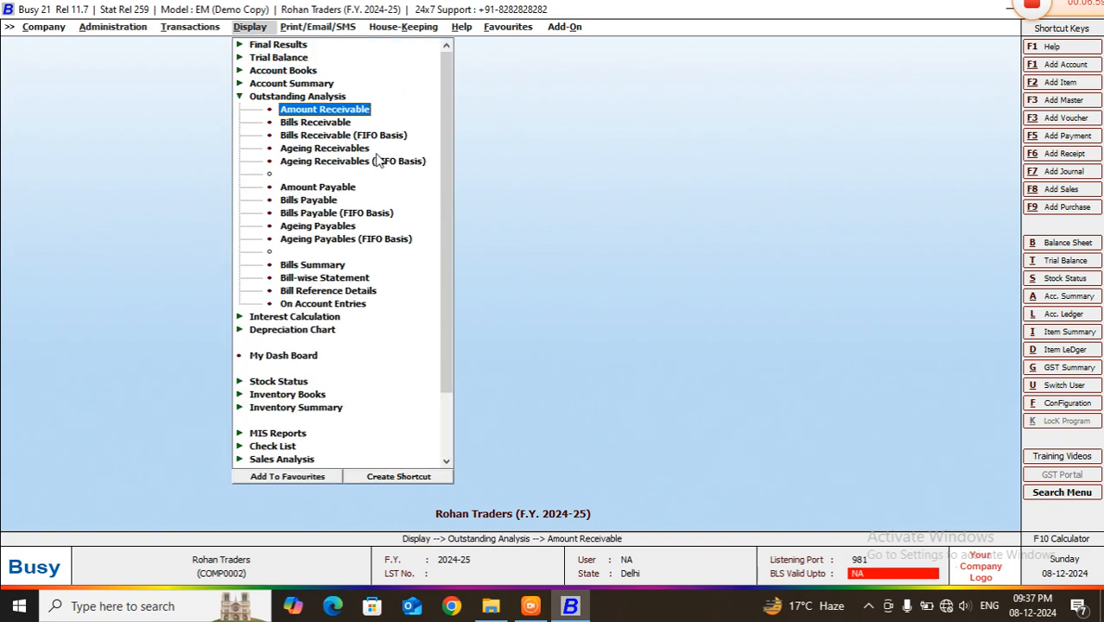
pyautogui.press('Down')
pyautogui.press('Down')
pyautogui.press('Down')
pyautogui.press('Return')
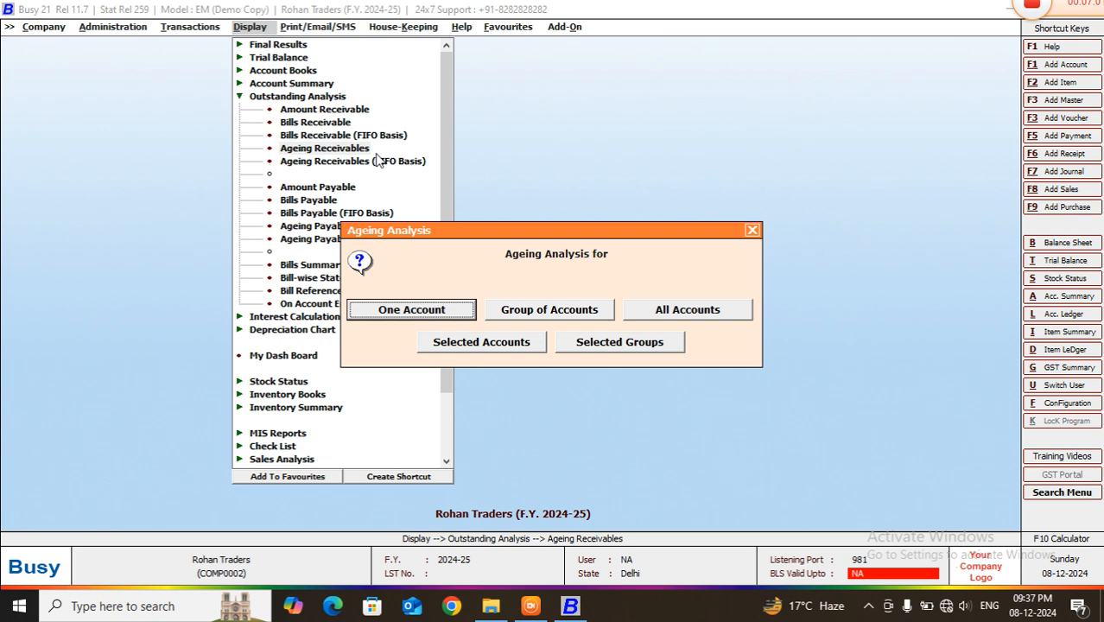
# - Choose the one-account ageing analysis and select the individual Sundry Creditors account
pyautogui.press('Escape')
pyautogui.press('Return')
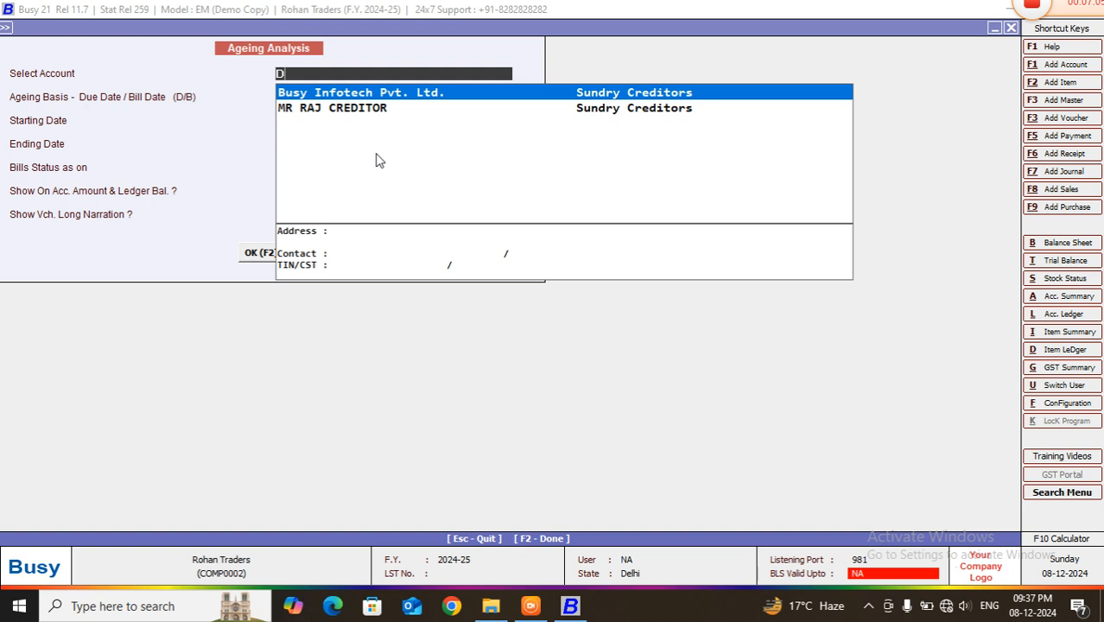
pyautogui.press('Down')
pyautogui.press('Return')
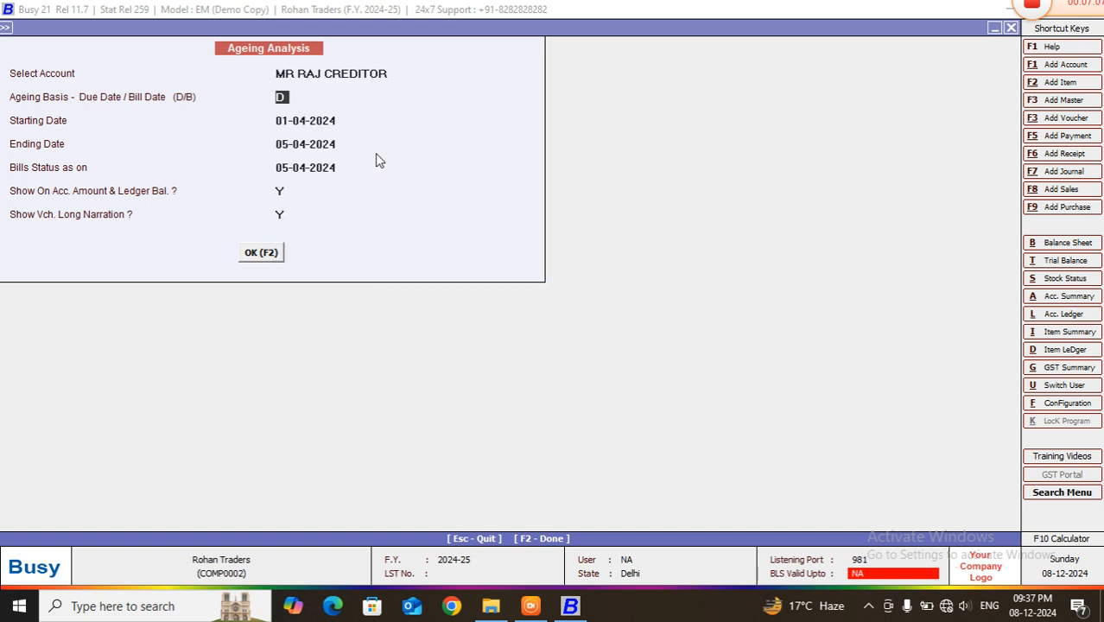
# - Generate the creditor's ageing report by due date for 01-04-2024 to 05-04-2024, and return to its settings
pyautogui.press('Return')
pyautogui.press('Return')
pyautogui.press('Return')
pyautogui.press('Return')
pyautogui.press('Return')
pyautogui.press('Return')
pyautogui.press('Return')
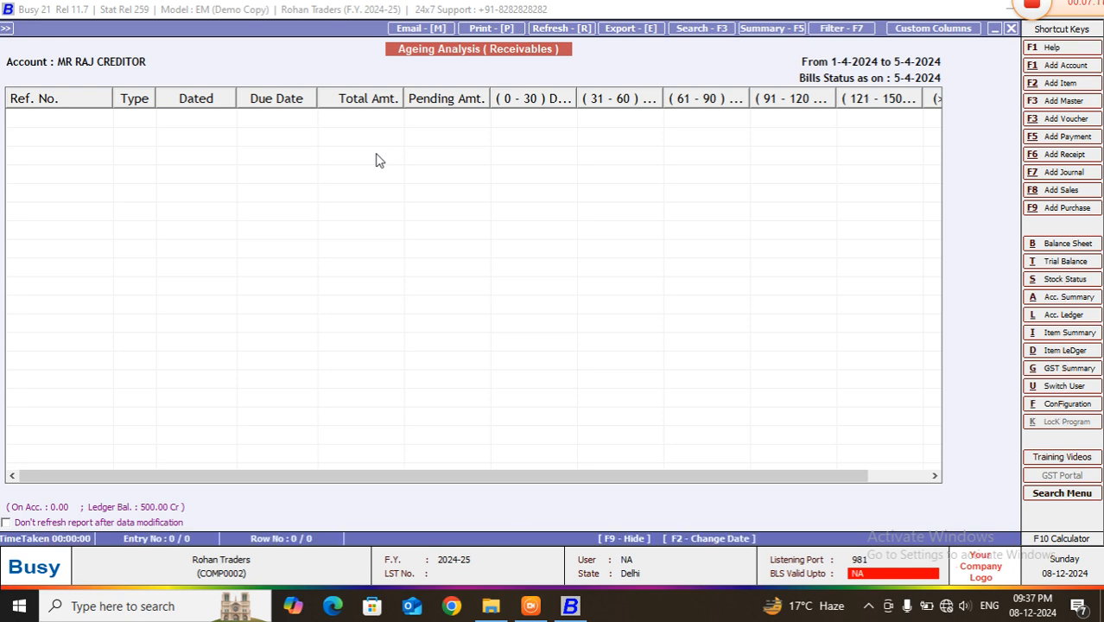
pyautogui.press('Escape')
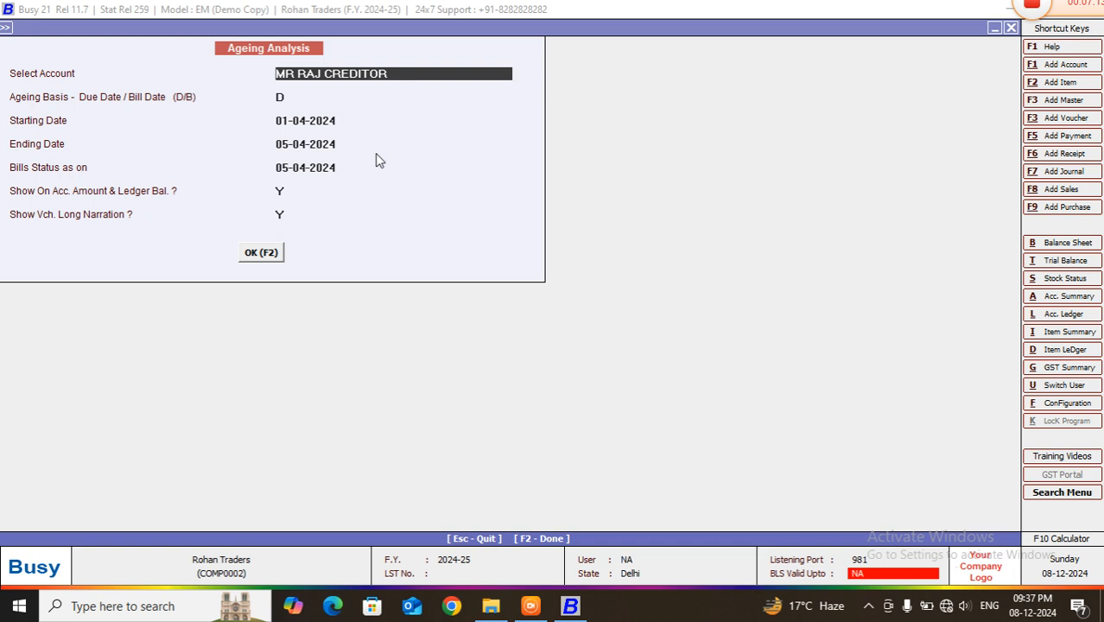
# - Replace the selected account with the customer's Sundry Debtors account for the ageing analysis
pyautogui.press('F2')
pyautogui.press('Up')
pyautogui.press('Up')
pyautogui.press('Up')
pyautogui.press('Up')
pyautogui.press('Up')
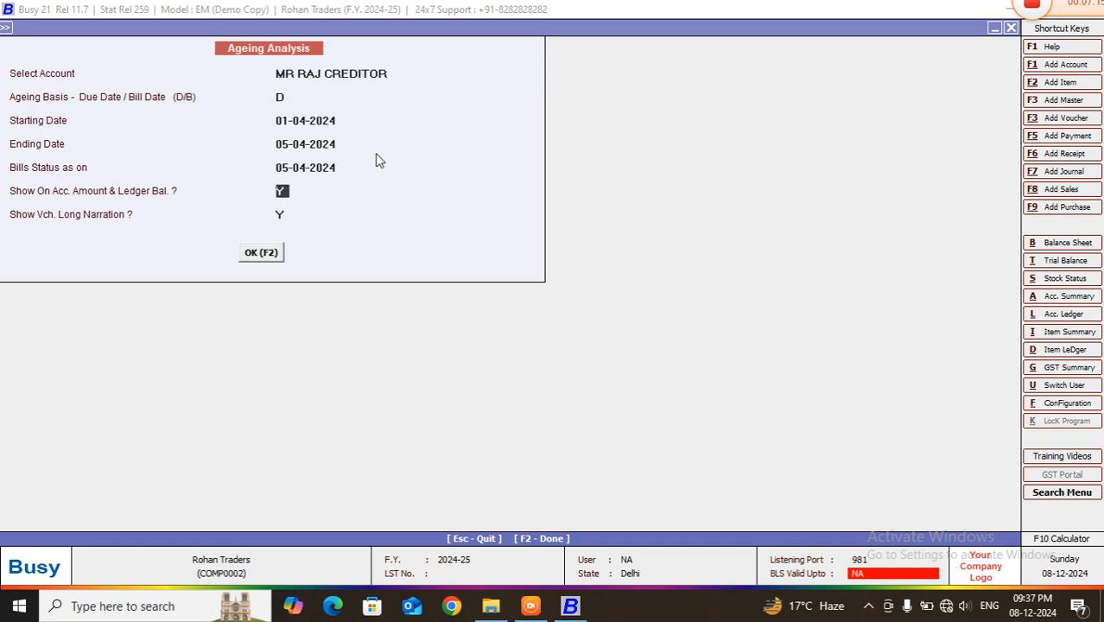
pyautogui.write('D')
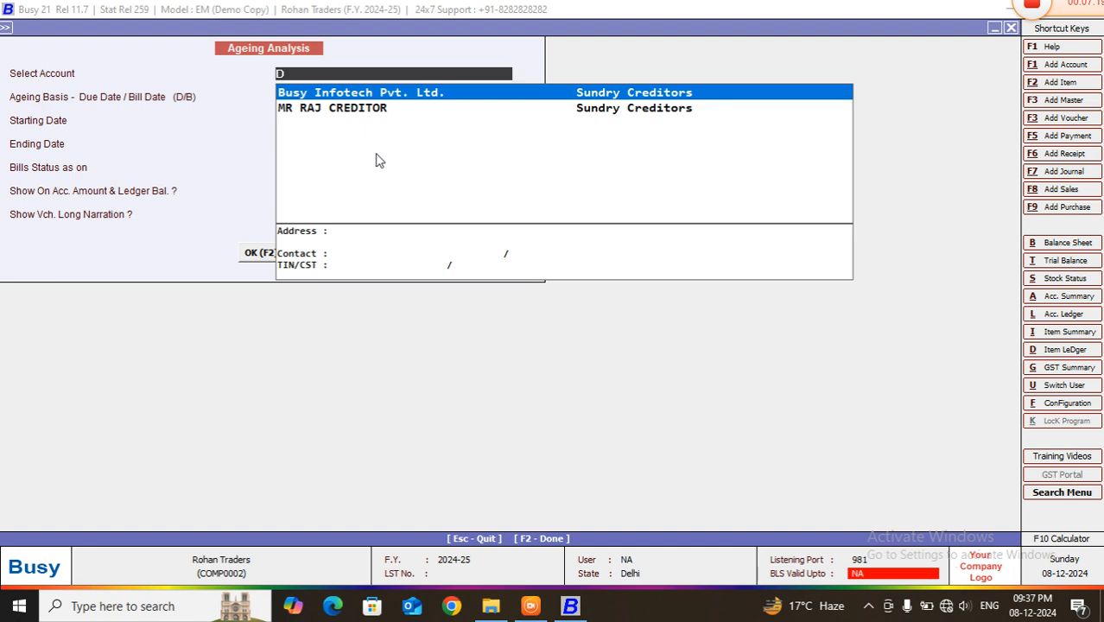
pyautogui.press('BackSpace')
pyautogui.write('RA')
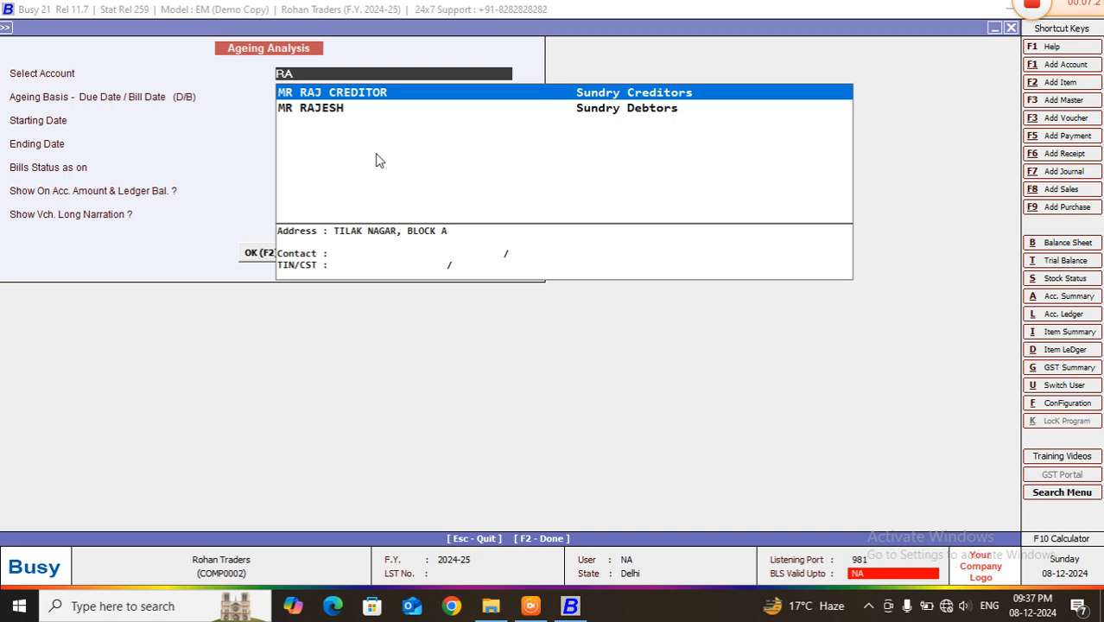
pyautogui.press('Down')
pyautogui.press('Return')
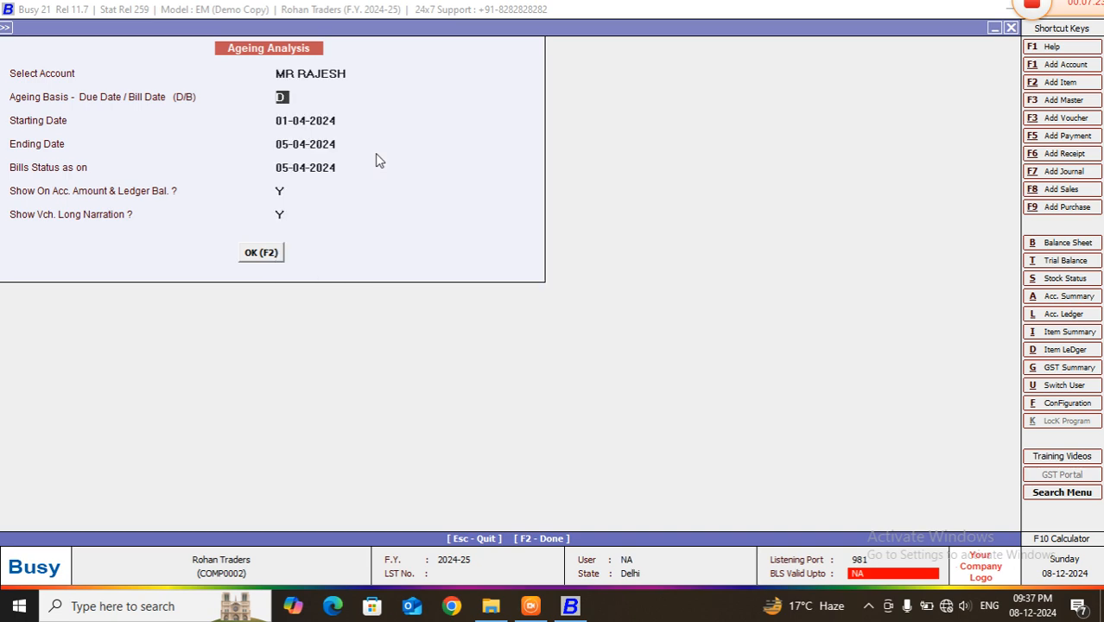
# - Generate the customer's ageing report by due date for 01-04-2024 to 05-04-2024, review the pending bill, and close the report
pyautogui.press('Return')
pyautogui.press('Return')
pyautogui.press('Return')
pyautogui.press('Return')
pyautogui.press('Return')
pyautogui.press('Return')
pyautogui.press('Return')
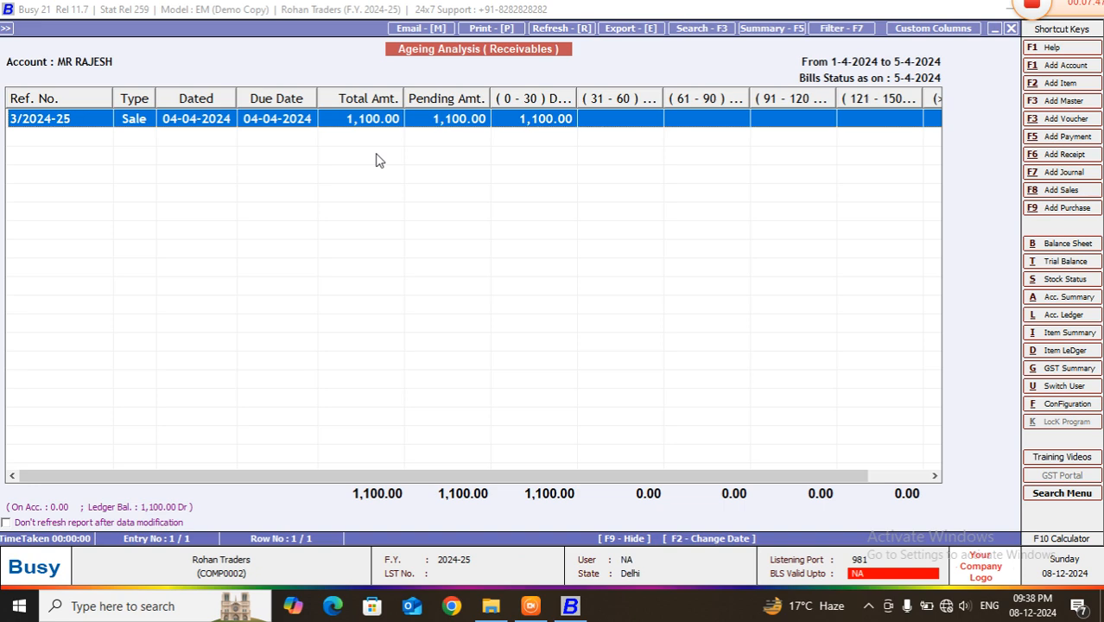
pyautogui.press('Escape')
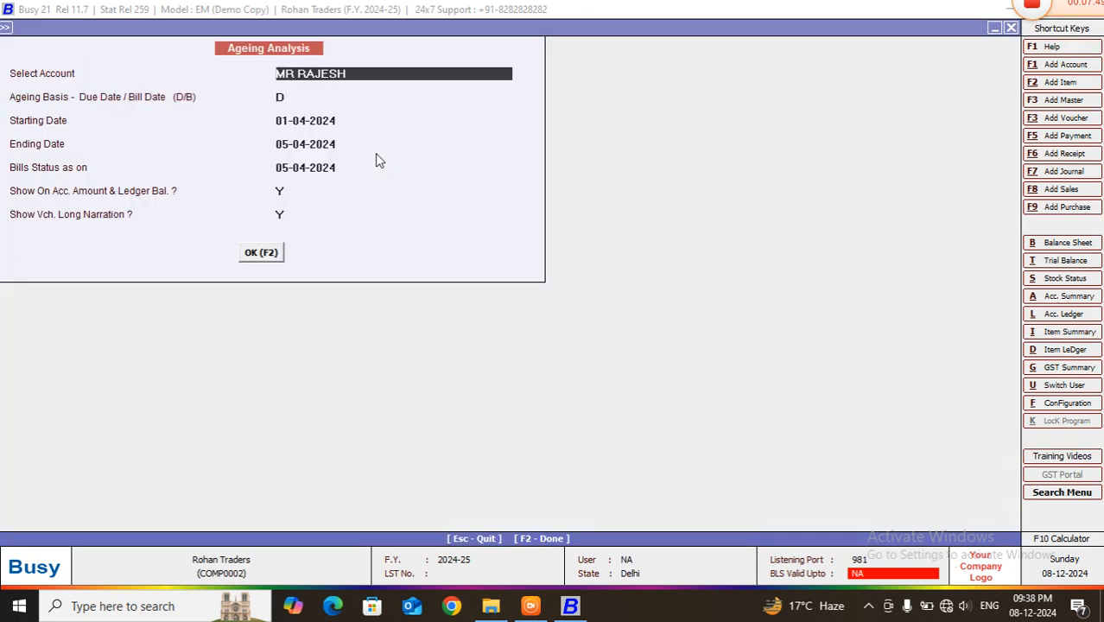
pyautogui.press('Escape')
pyautogui.press('Escape')
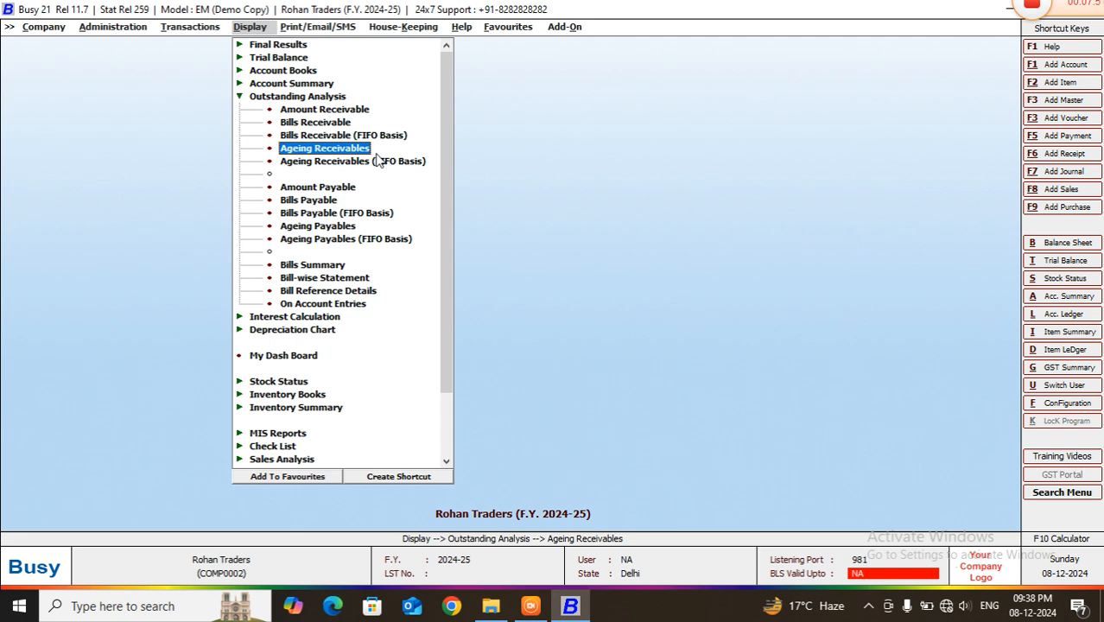
# - Add a new sales voucher dated 04-04-2024 in the Main series with the Sundry Debtors customer as party
pyautogui.press('Left')
pyautogui.press('Return')
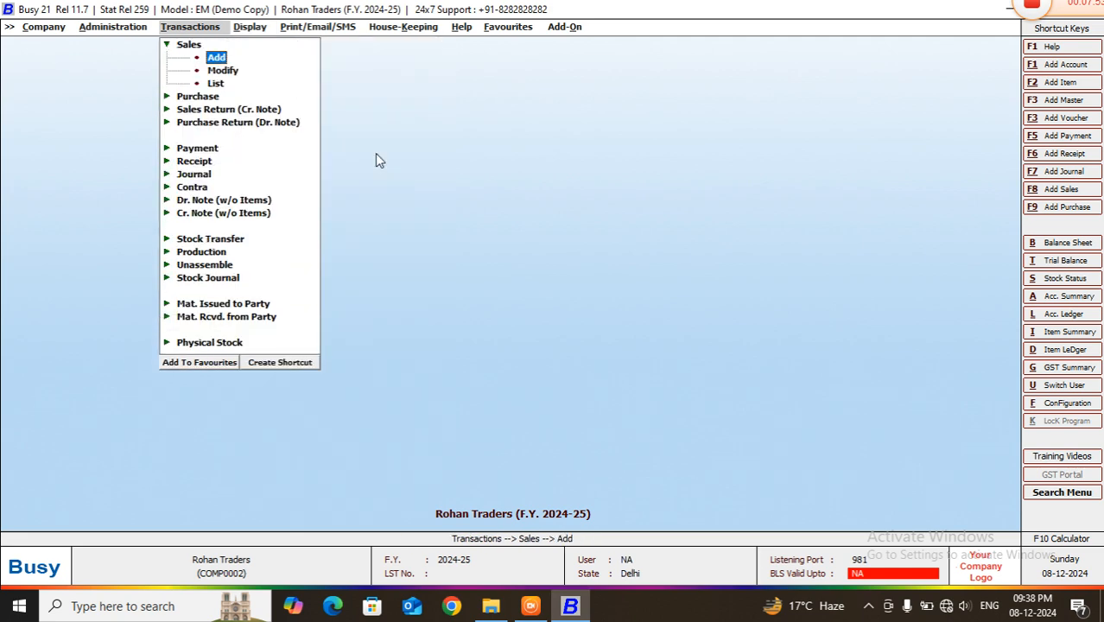
pyautogui.press('Return')
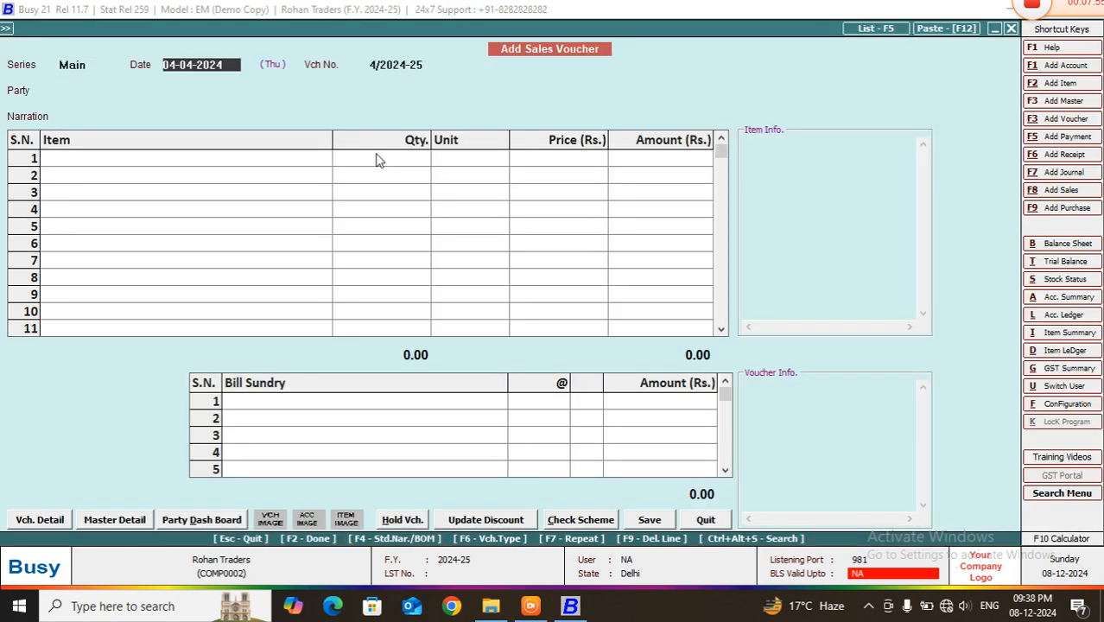
pyautogui.press('Return')
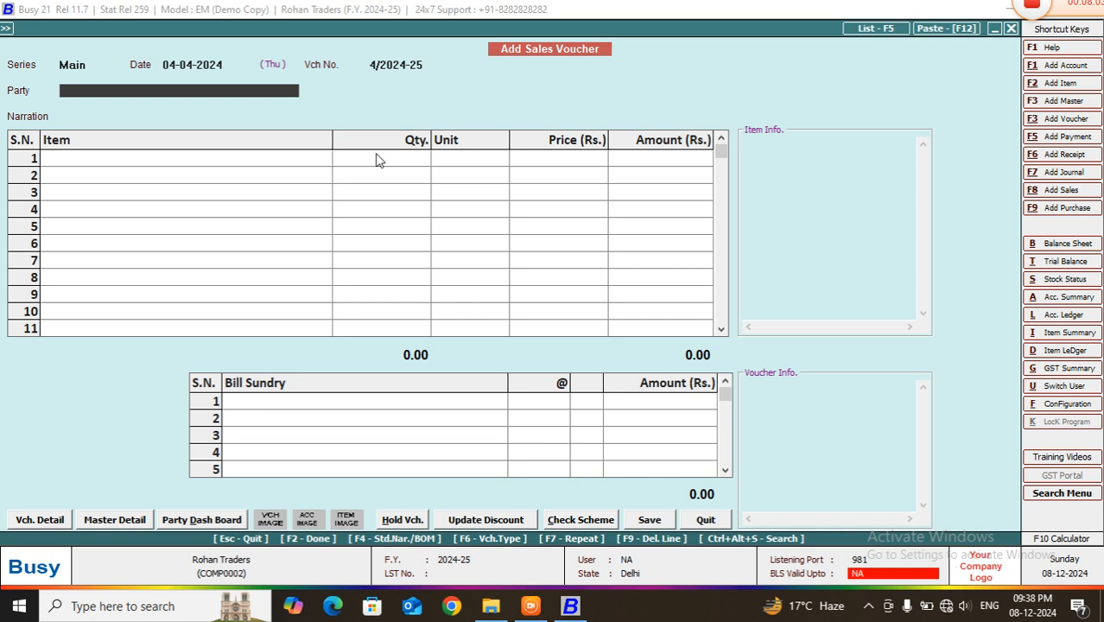
pyautogui.write('RA')
pyautogui.press('Down')
pyautogui.press('Return')
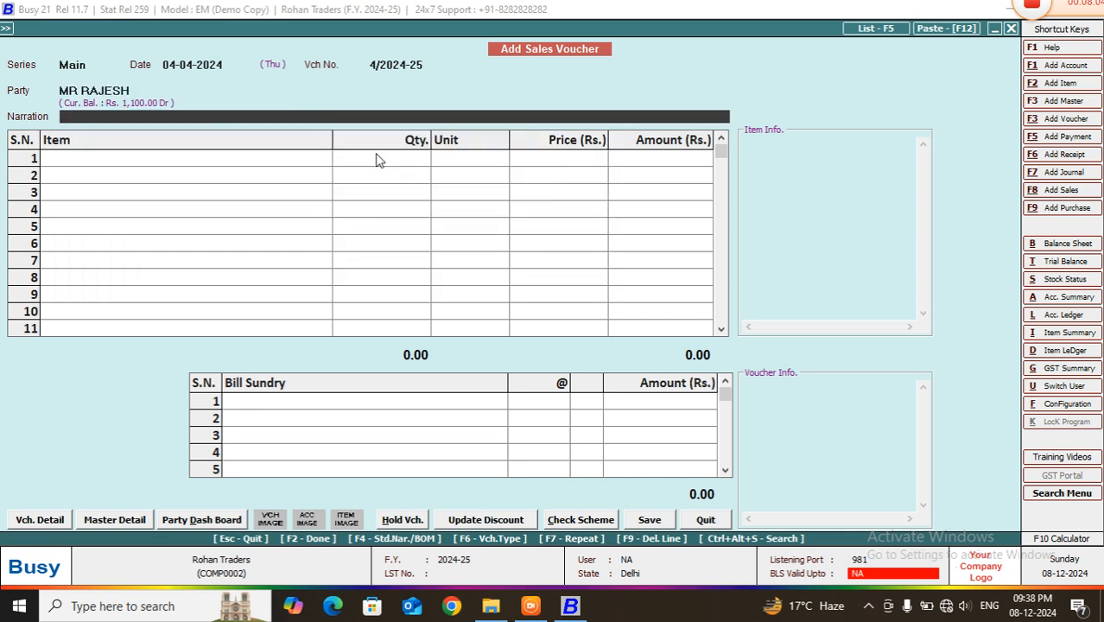
# - Enter 50 Pcs. of PENS from the KAROL BAGH material centre at a price of Rs. 10 as the first item
pyautogui.press('Return')
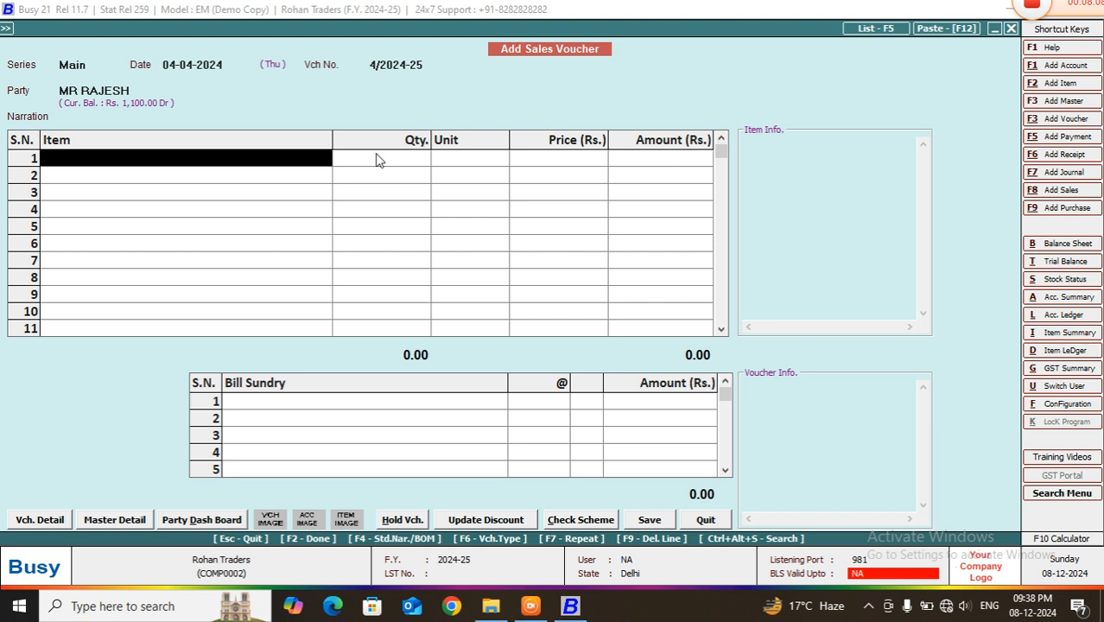
pyautogui.press('Return')
pyautogui.press('Return')
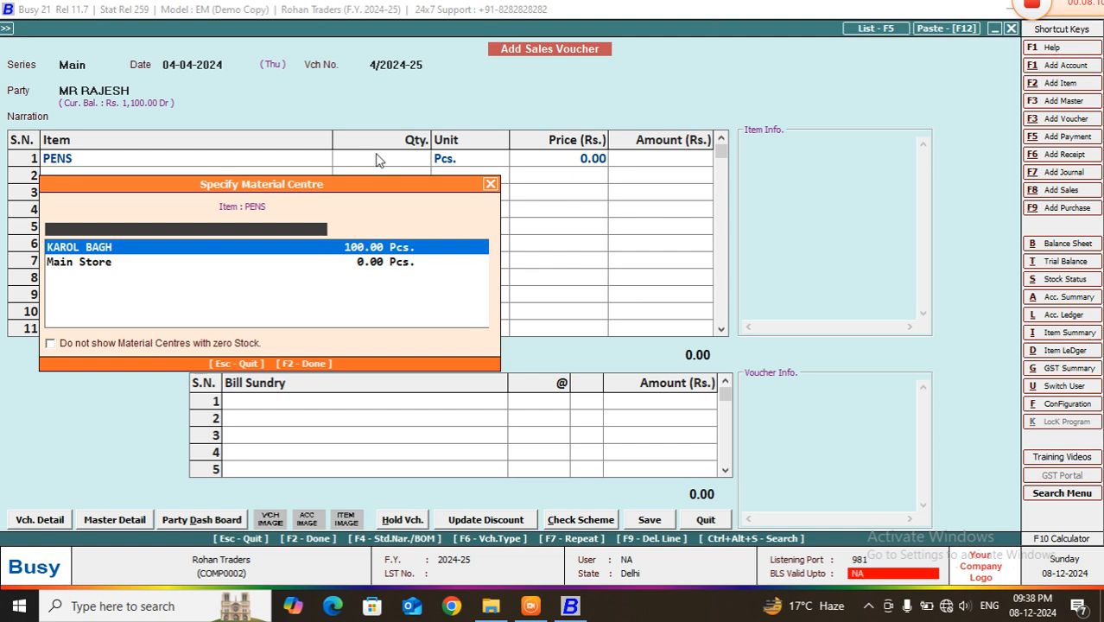
pyautogui.press('Return')
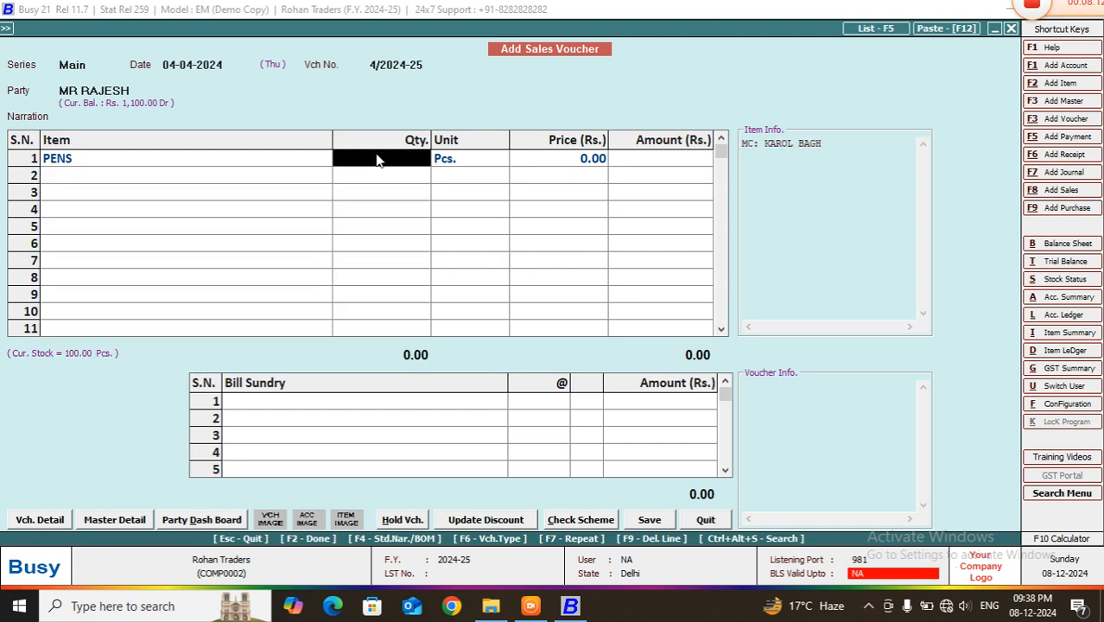
pyautogui.write('50')
pyautogui.press('Return')
pyautogui.press('Return')
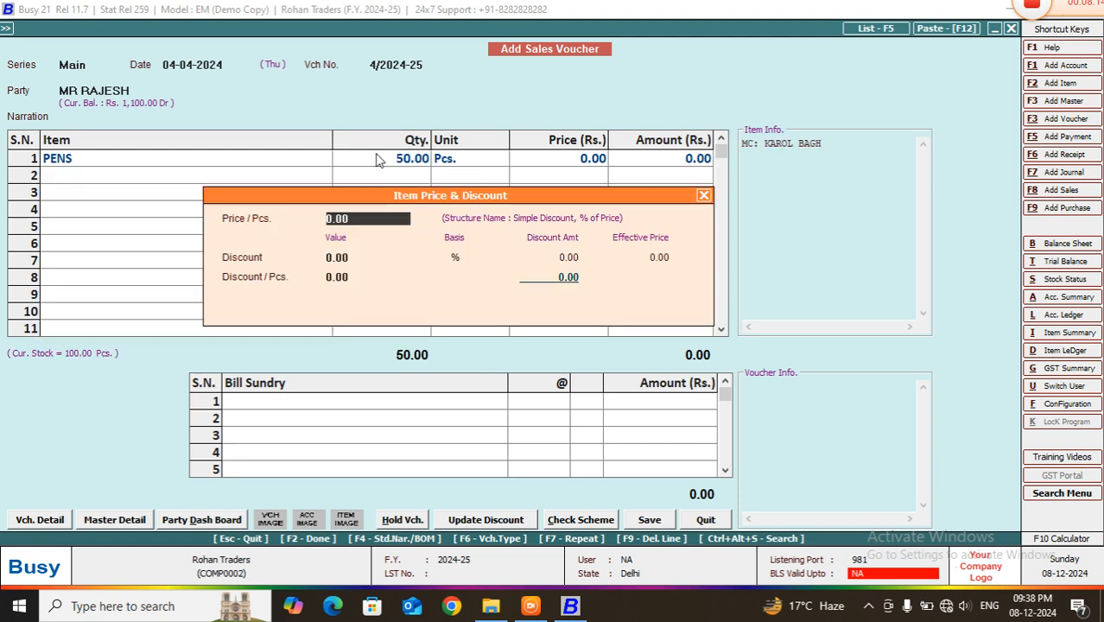
pyautogui.press('Return')
pyautogui.press('Return')
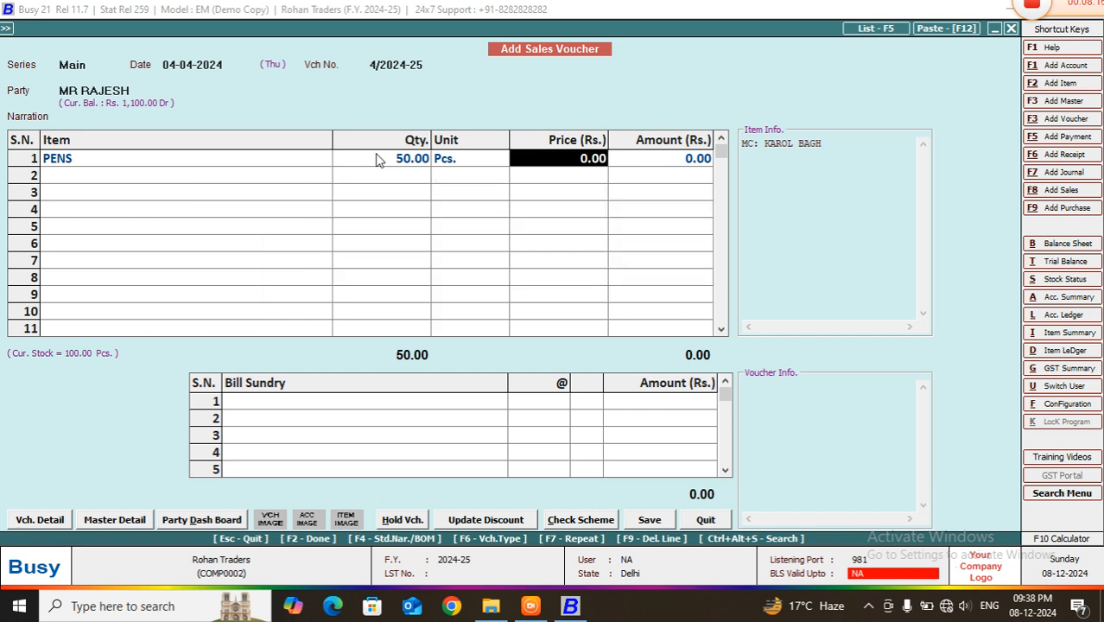
pyautogui.write('10')
pyautogui.press('Return')
pyautogui.press('Return')
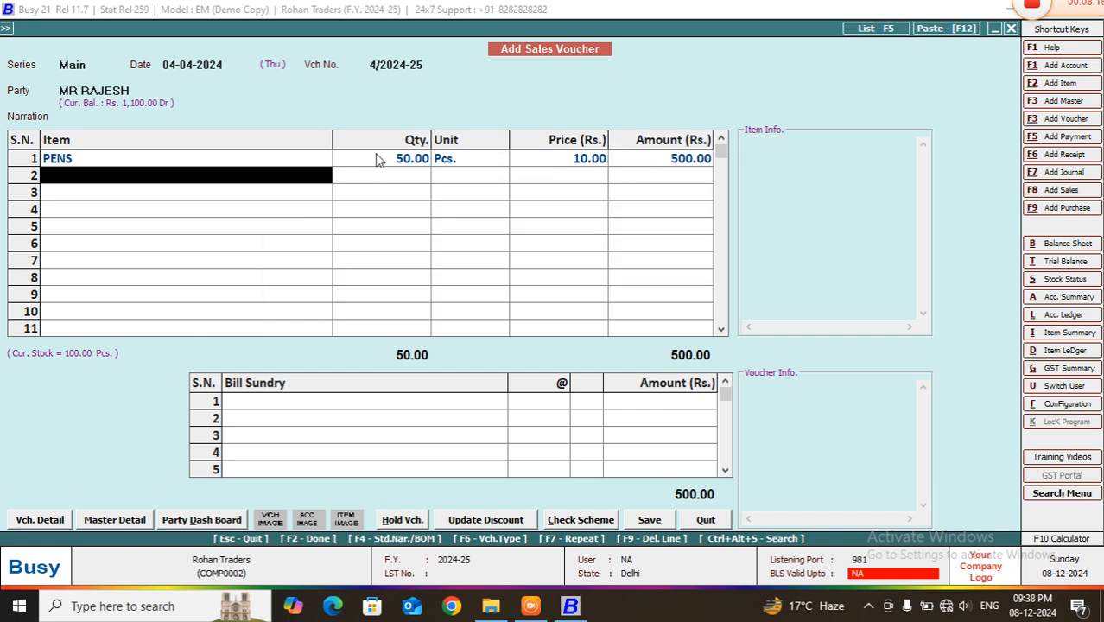
# - Try to save the voucher with an incomplete second PENS row, and quit the voucher without saving
pyautogui.press('Return')
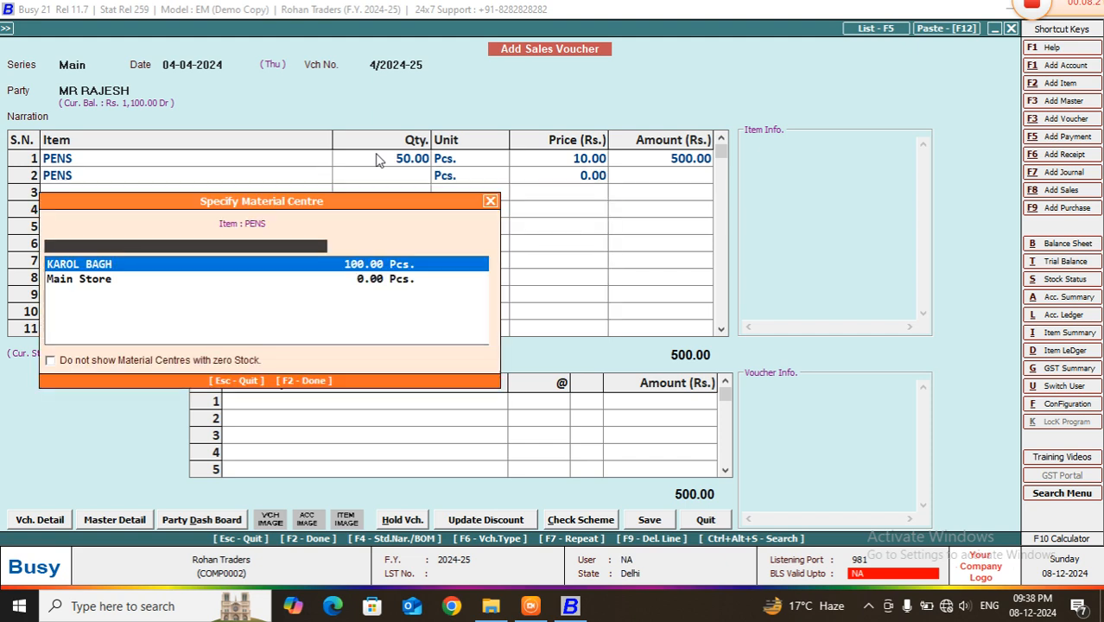
pyautogui.press('Escape')
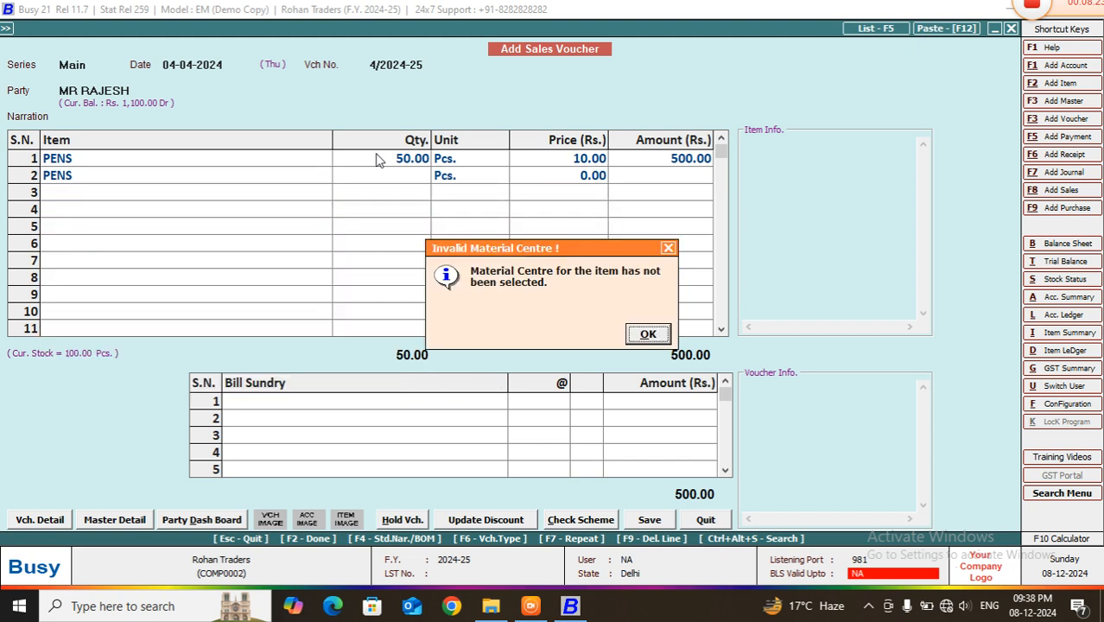
pyautogui.press('Return')
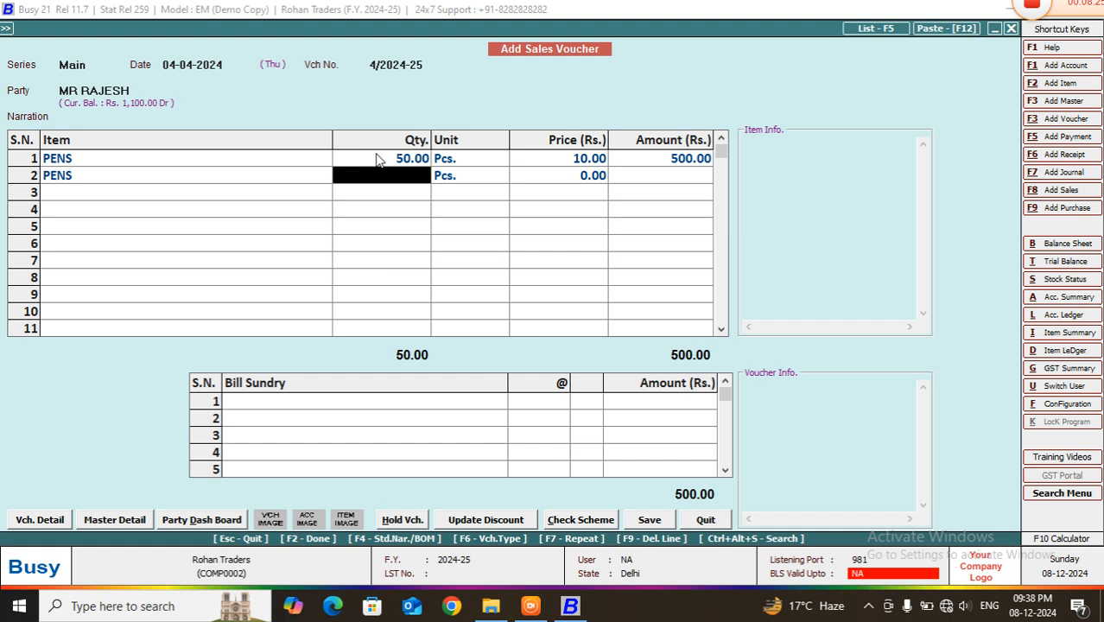
pyautogui.press('Escape')
pyautogui.press('Escape')
pyautogui.press('Right')
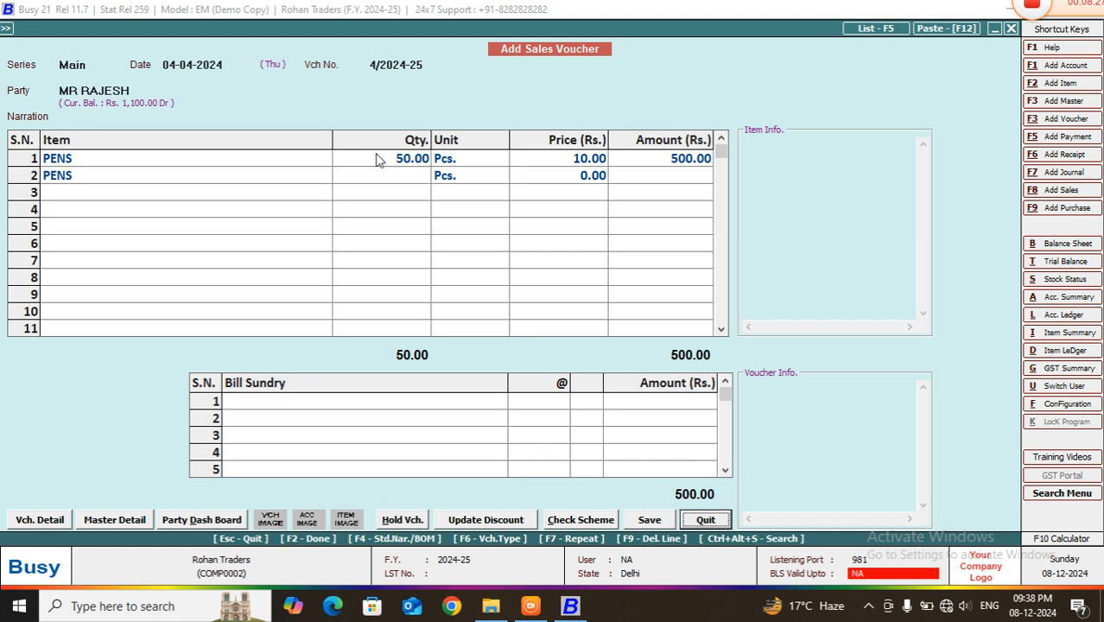
pyautogui.press('Left')
pyautogui.press('Return')
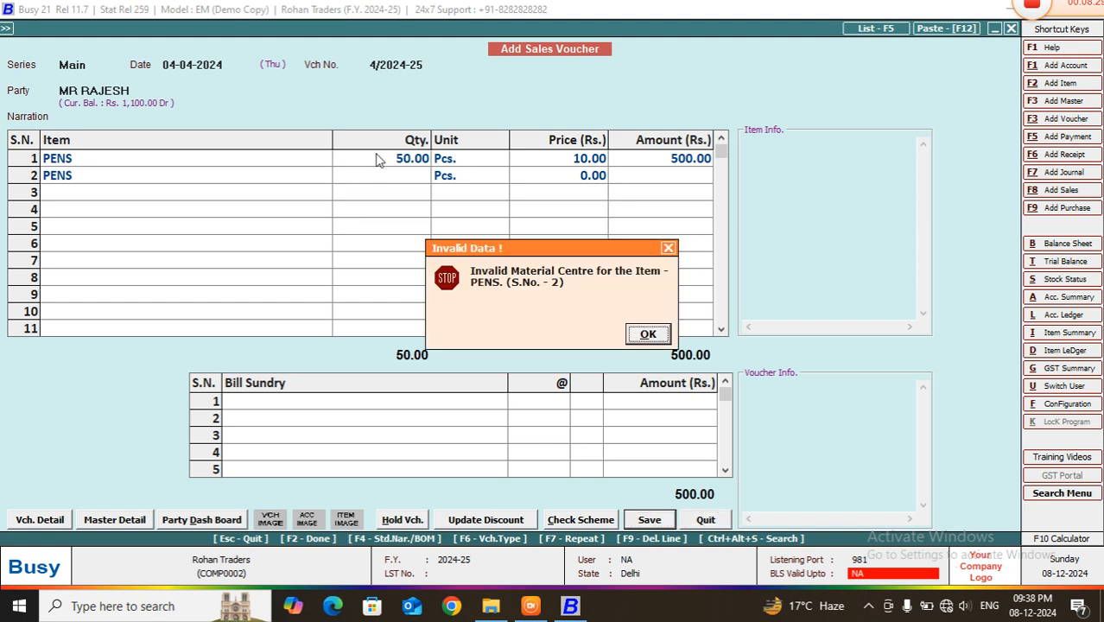
pyautogui.press('Return')
pyautogui.press('Escape')
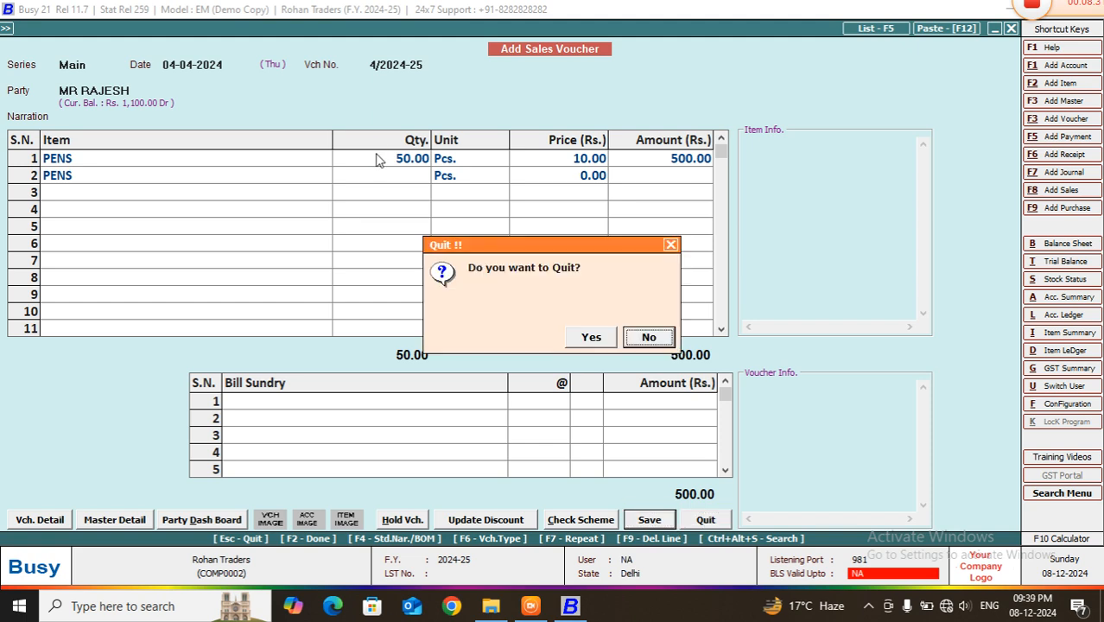
pyautogui.press('Left')
pyautogui.press('Return')
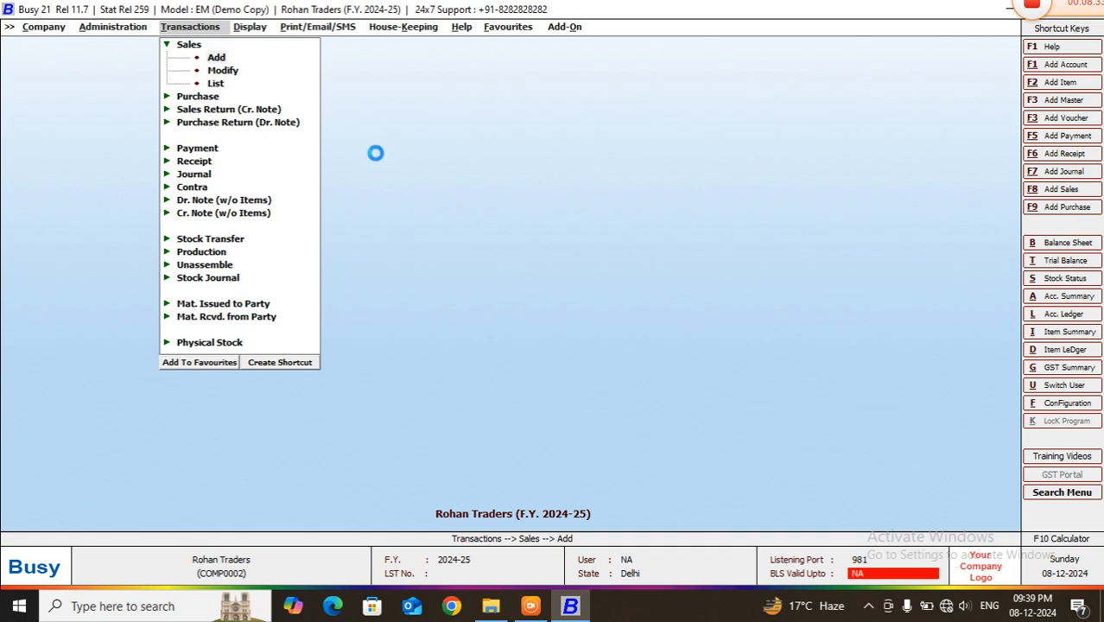
# - Start a new sales voucher dated 04-04-2024 in the Main series with the Sundry Debtors customer as party and no narration
pyautogui.press('Return')
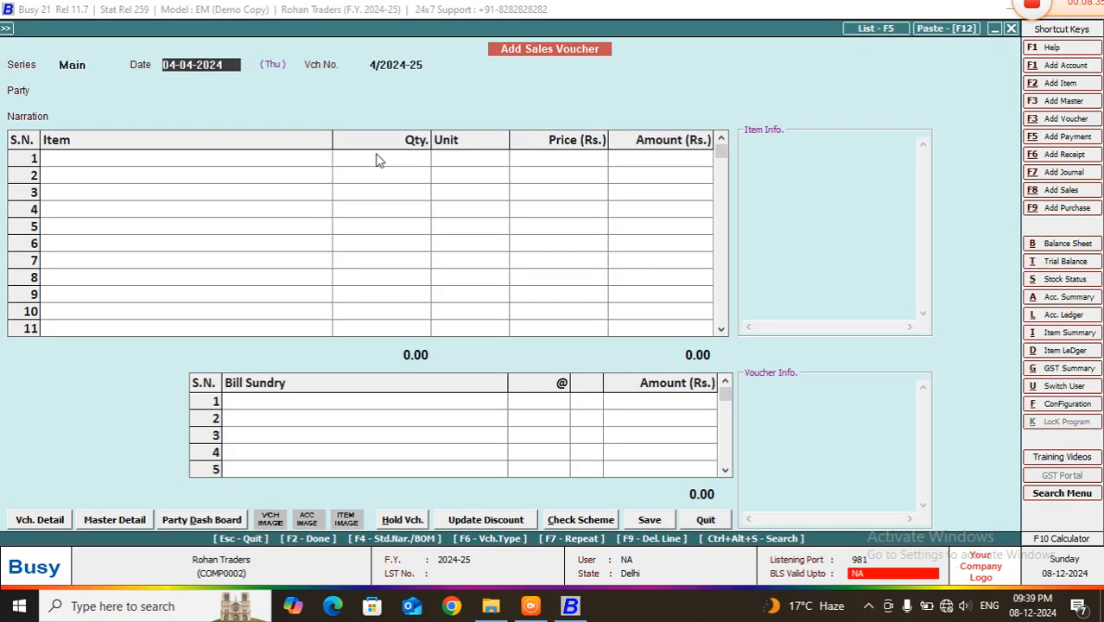
pyautogui.press('Return')
pyautogui.write('RAJ')
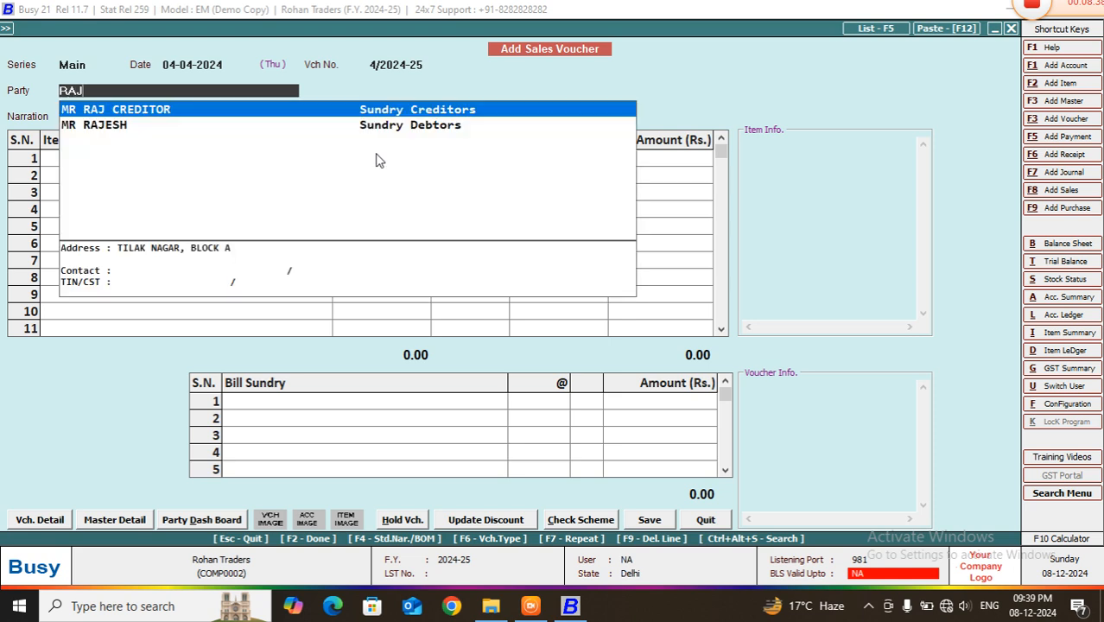
pyautogui.press('Return')
pyautogui.press('Up')
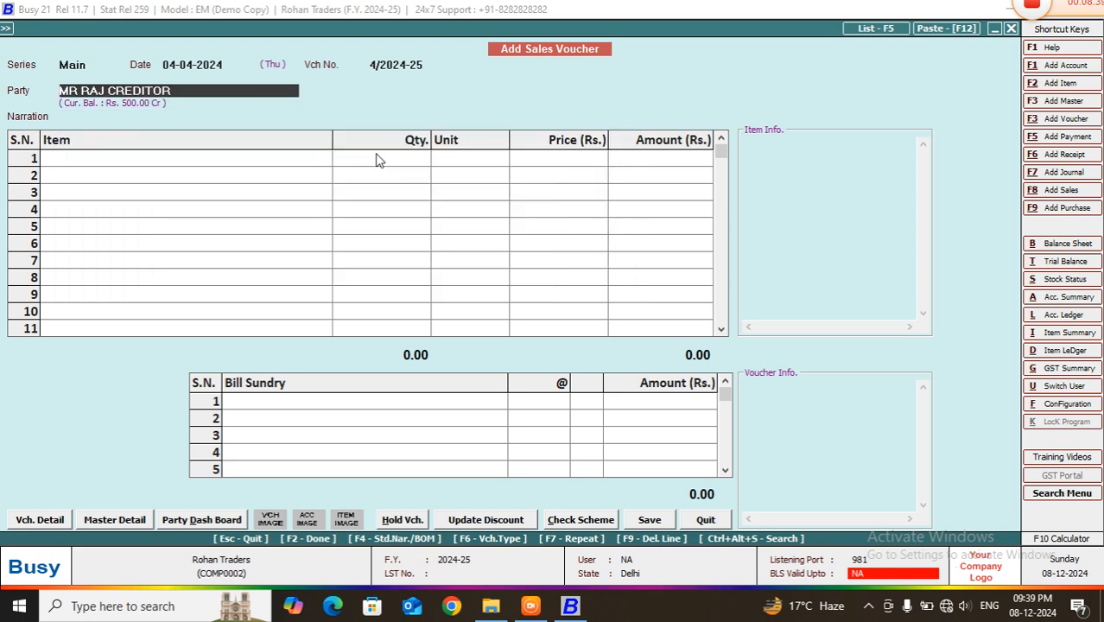
pyautogui.write('RAJE')
pyautogui.press('Return')
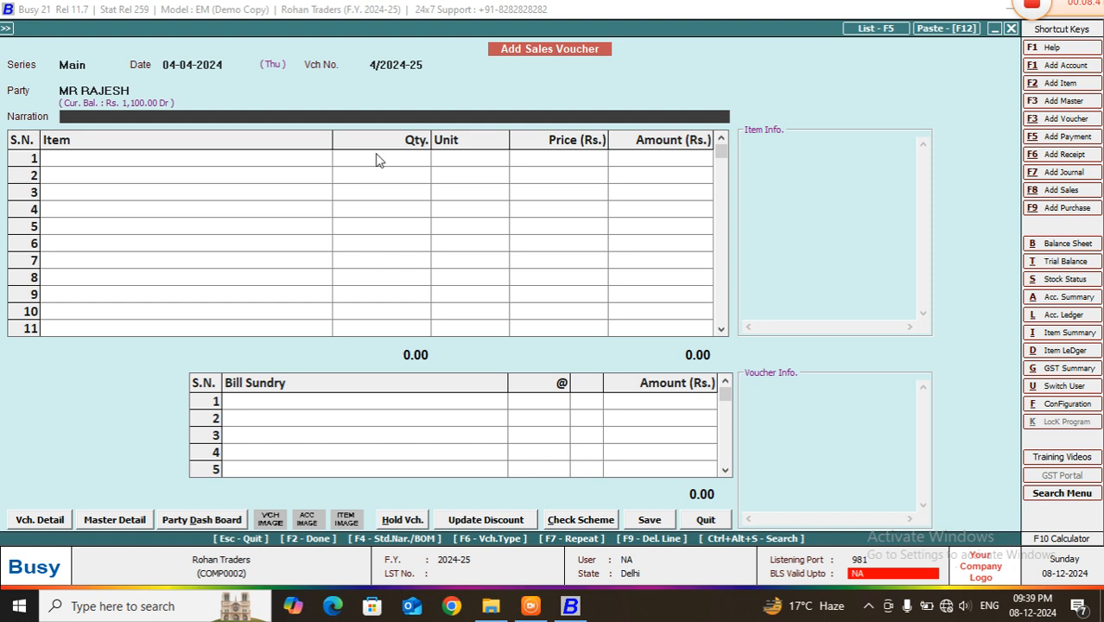
pyautogui.press('Return')
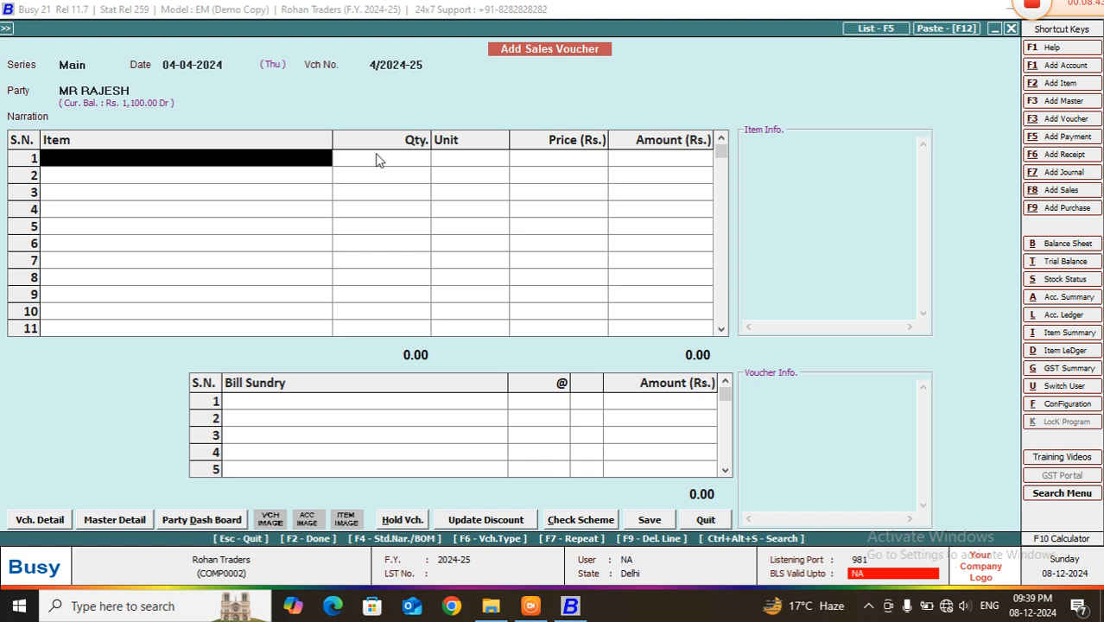
# - Enter PENS from the KAROL BAGH material centre as the first item, with quantity 500 Pcs. and price Rs. 10
pyautogui.write('P')
pyautogui.press('Return')
pyautogui.press('Return')
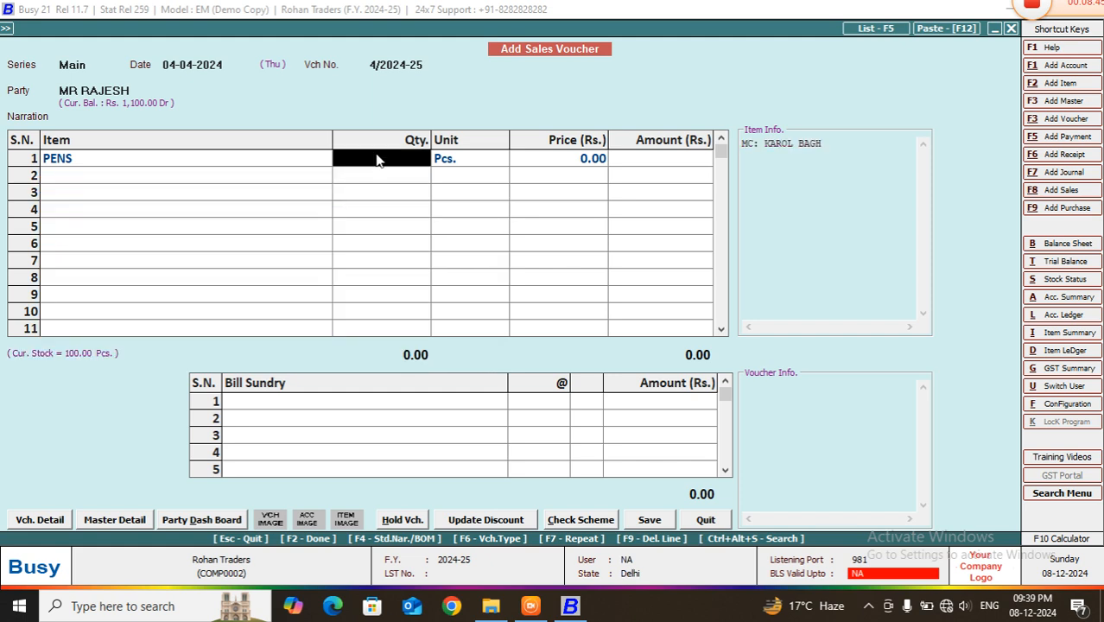
pyautogui.write('500')
pyautogui.press('Return')
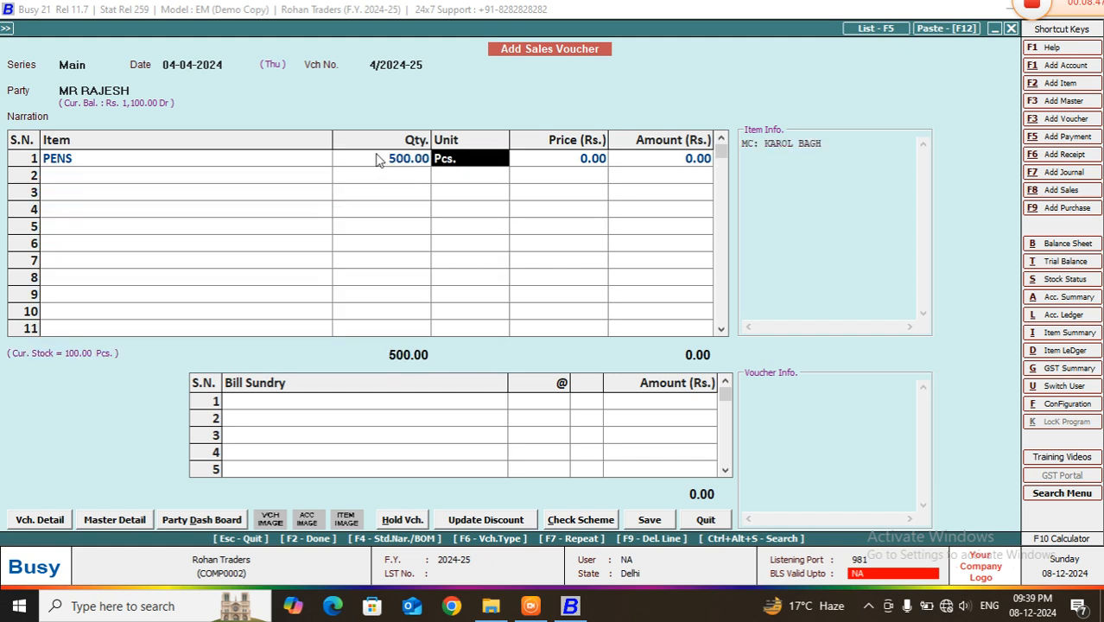
pyautogui.press('Return')
pyautogui.press('Escape')
pyautogui.write('1')
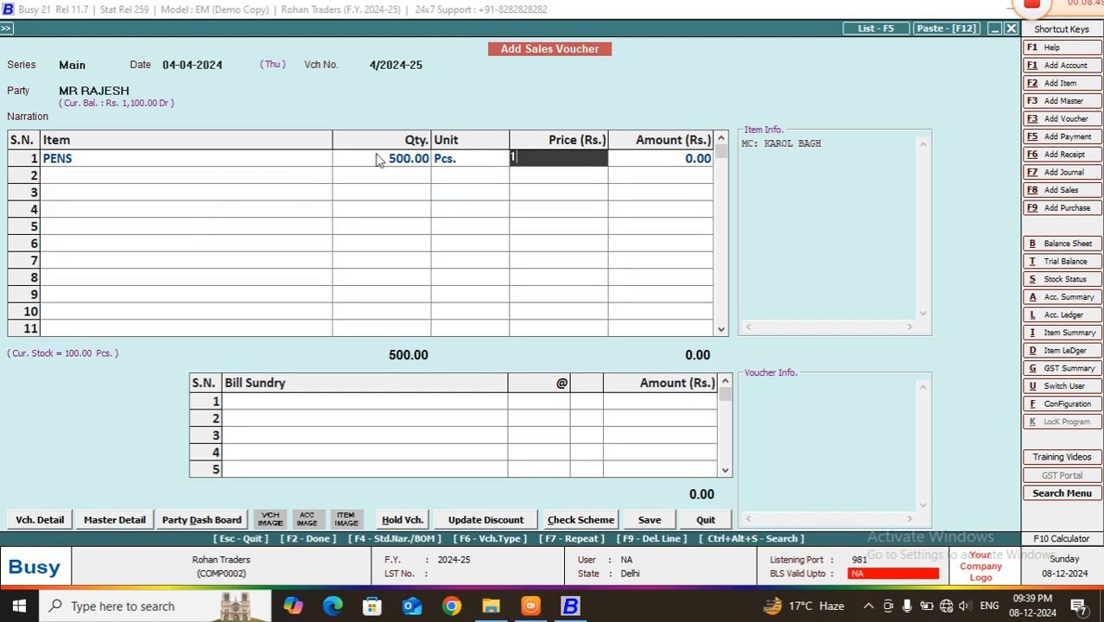
pyautogui.write('0')
pyautogui.press('Return')
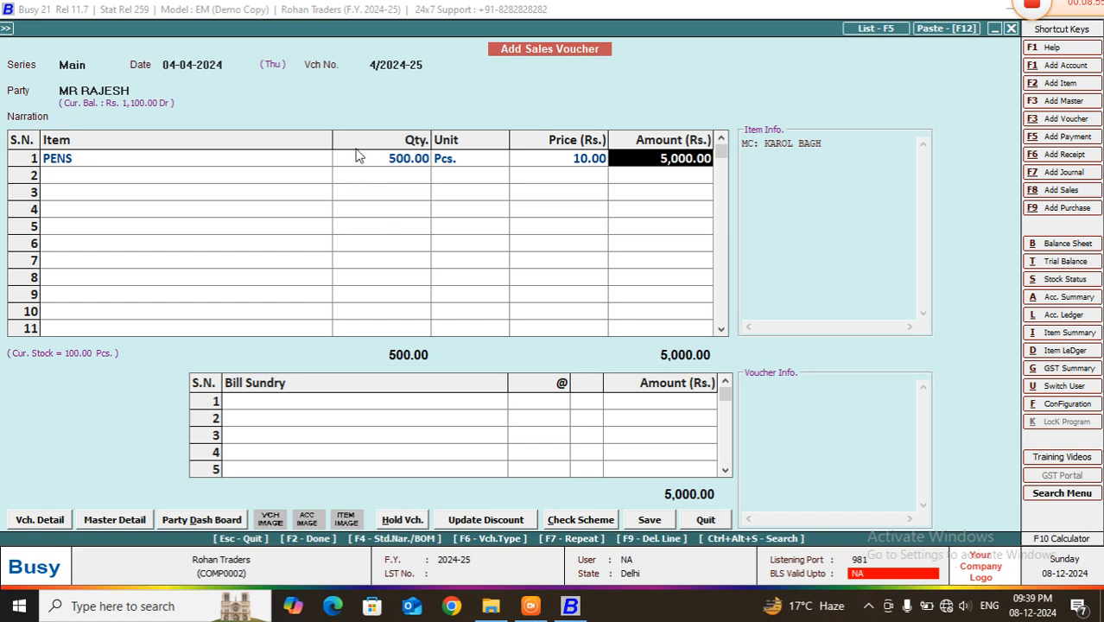
# - Correct the PENS quantity to 50 Pcs., re-enter the price of Rs. 10 without discount, and finish the item list
pyautogui.click(360, 160)
pyautogui.press('BackSpace')
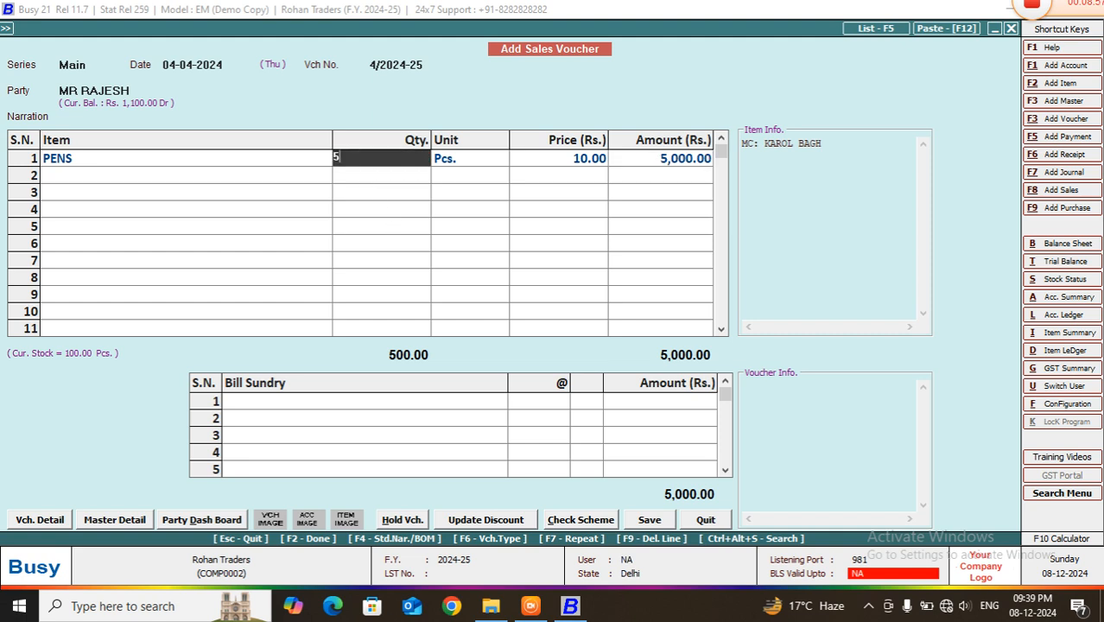
pyautogui.write('50')
pyautogui.press('Return')
pyautogui.press('Return')
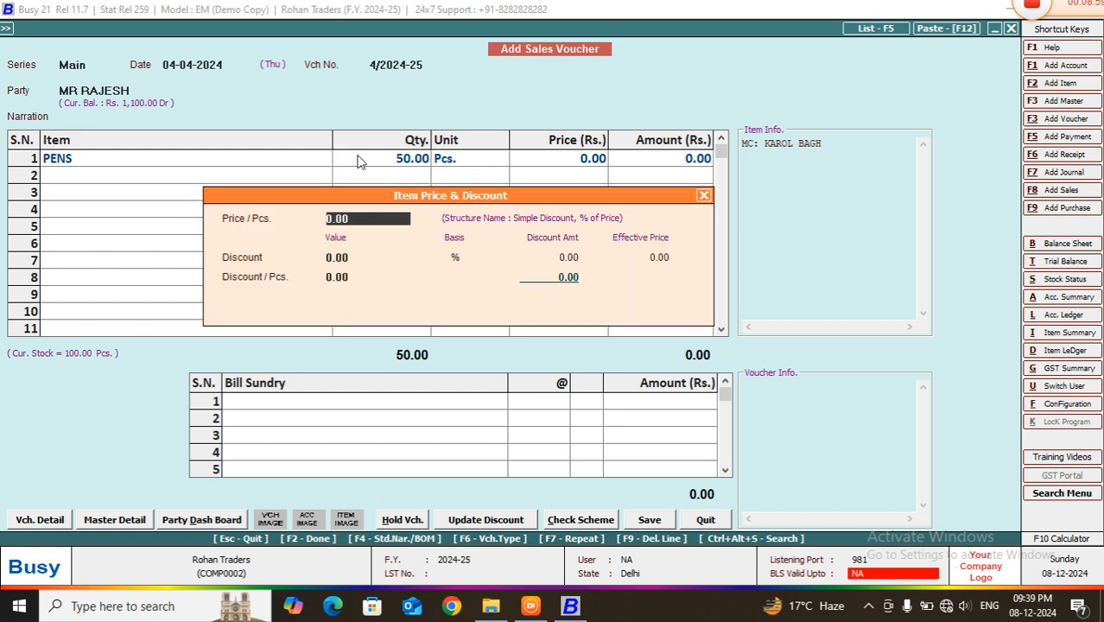
pyautogui.press('Escape')
pyautogui.write('10')
pyautogui.press('Return')
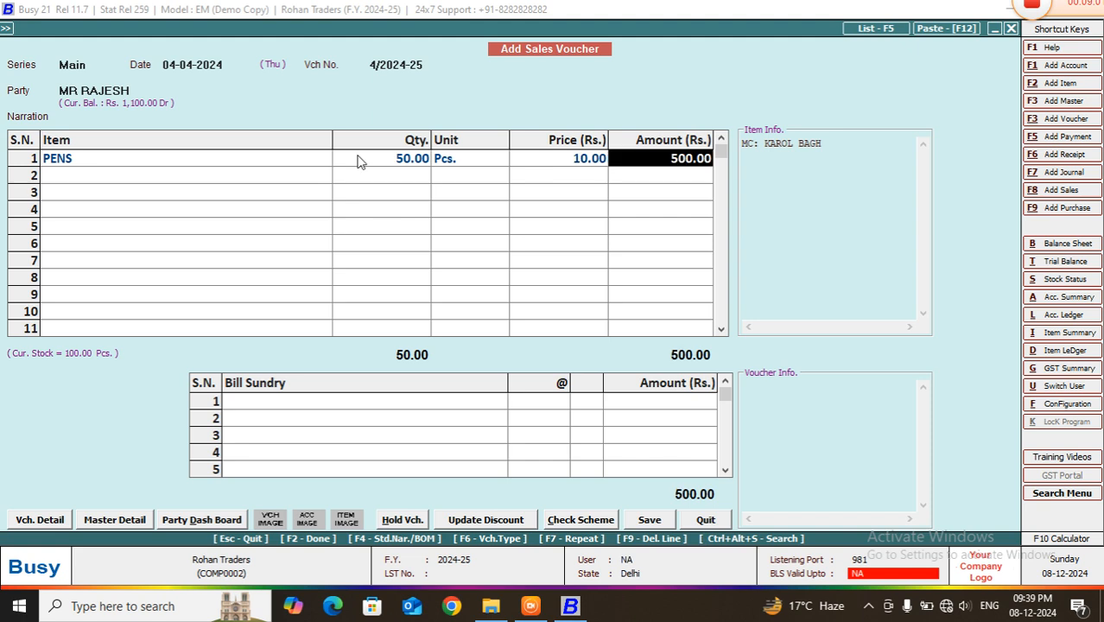
pyautogui.press('Return')
pyautogui.press('Return')
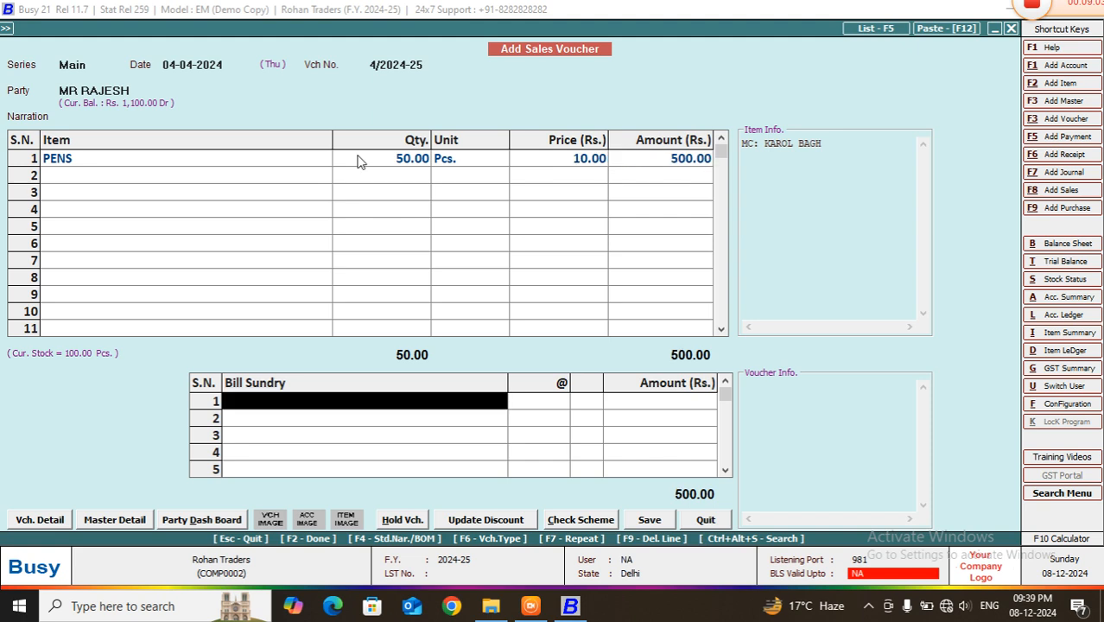
# - Leave the bill sundries empty and set the new bill reference's due date to 31-05-2024 in the bill-by-bill adjustment
pyautogui.press('Return')
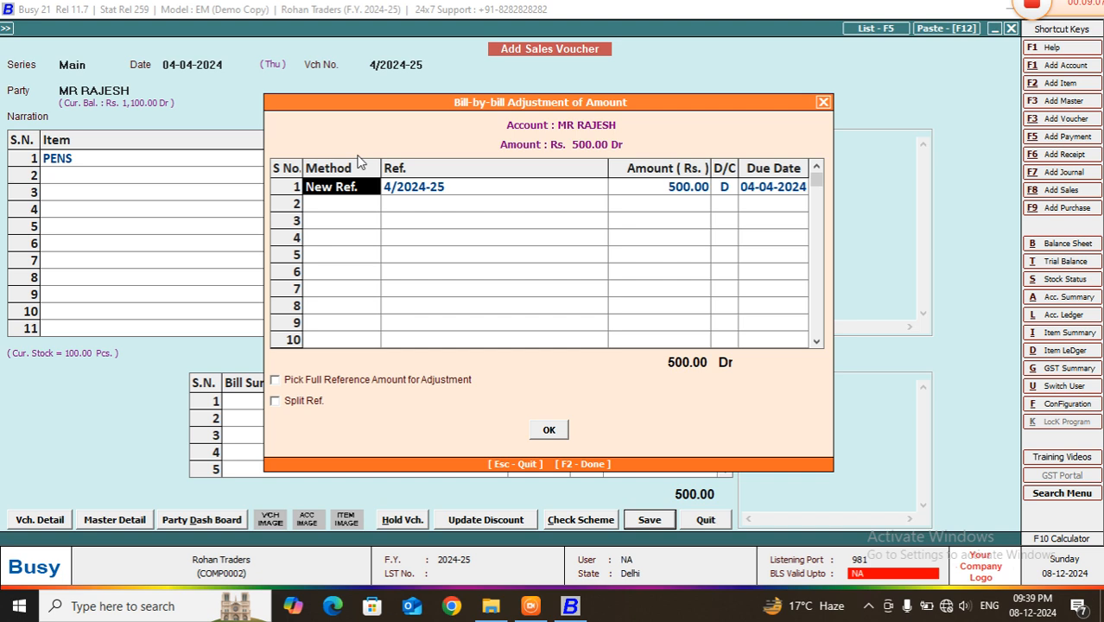
pyautogui.click(752, 190)
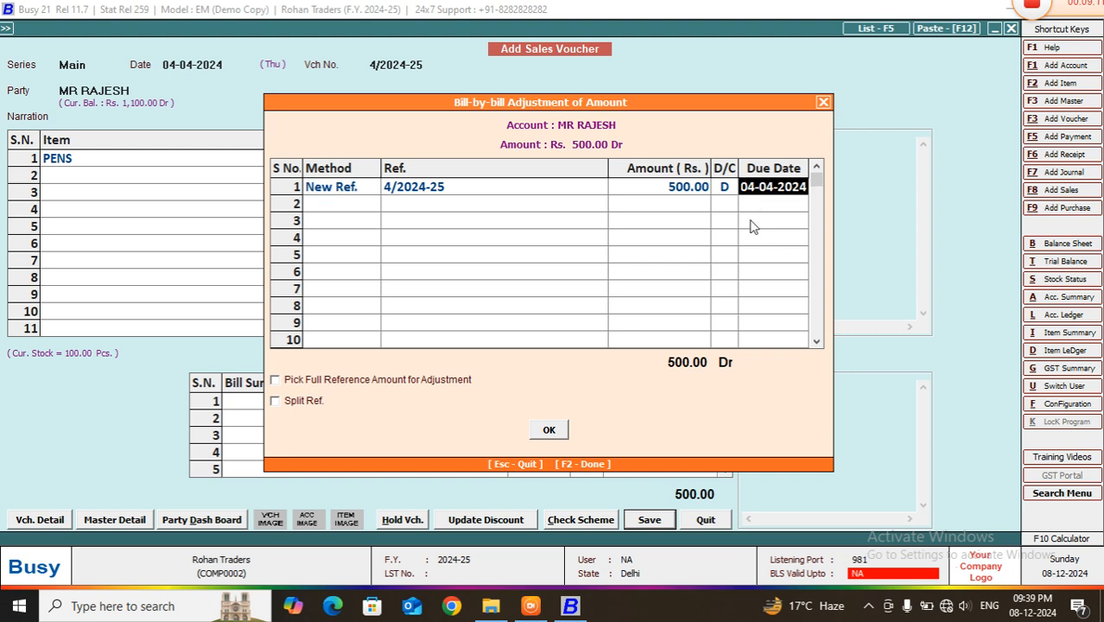
pyautogui.write('31')
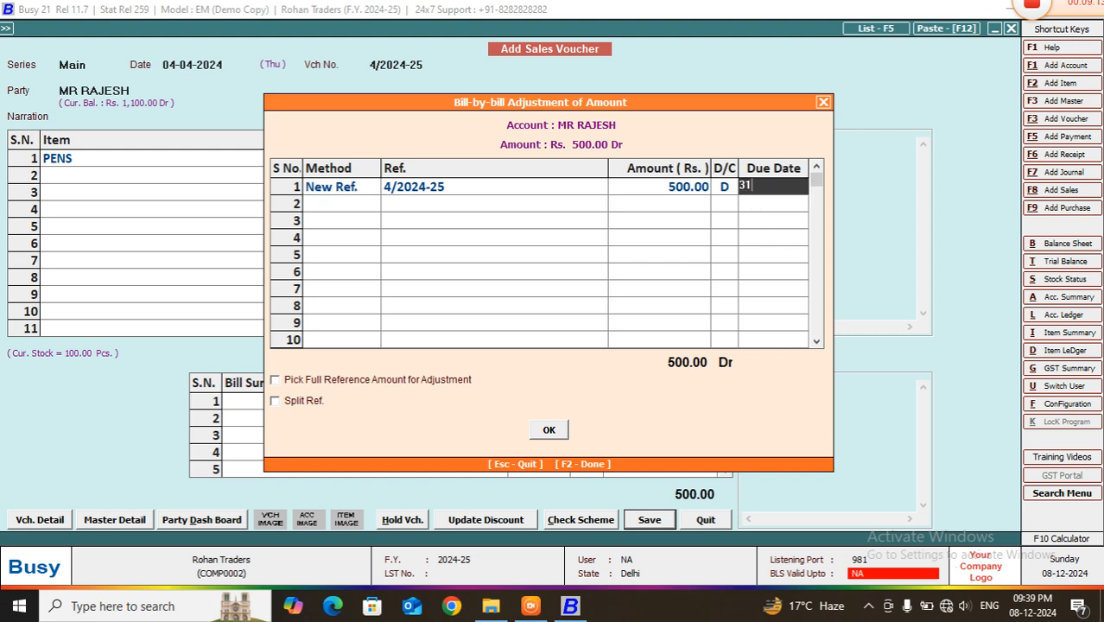
pyautogui.write('-05')
pyautogui.press('Return')
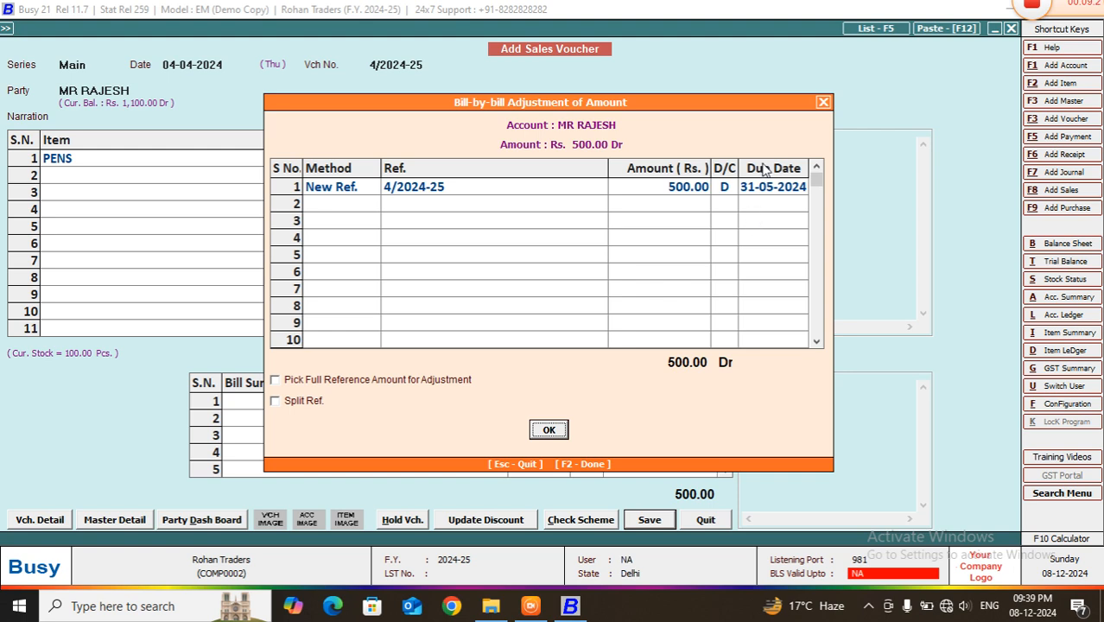
# - Change the new bill reference's due date to 30-09-2024
pyautogui.click(761, 190)
pyautogui.write('30-09')
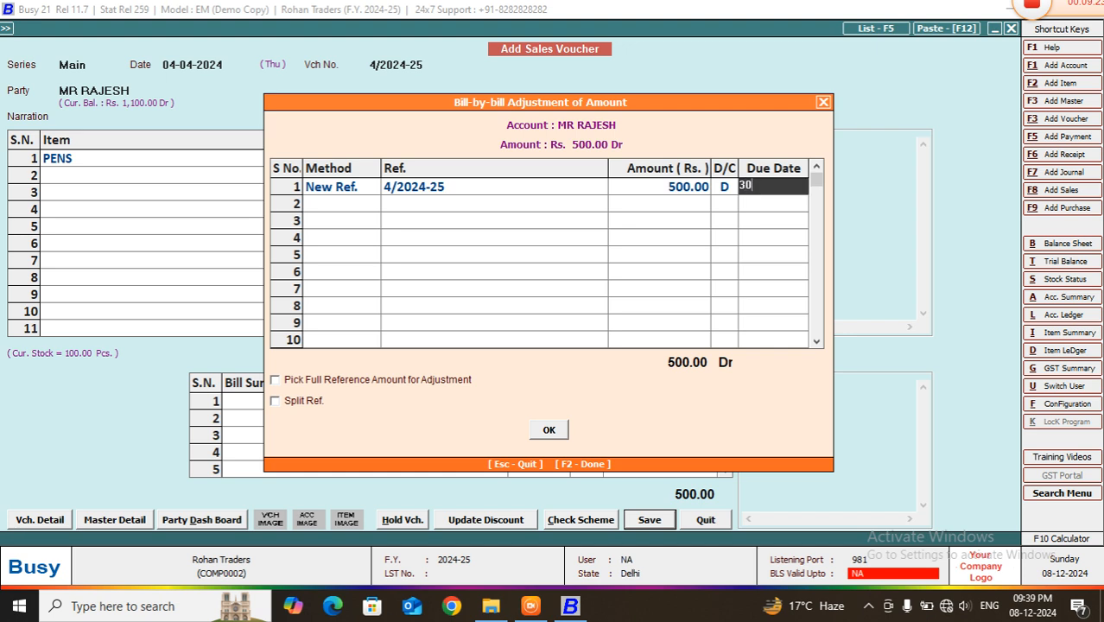
pyautogui.press('Return')
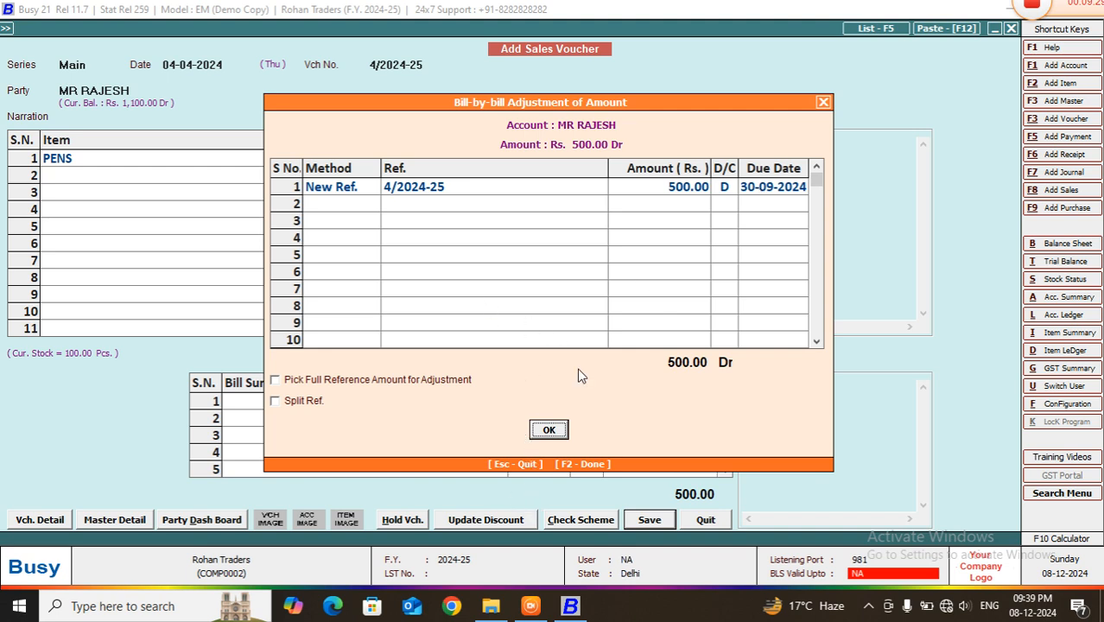
# - Accept the bill-by-bill adjustment to save the sales voucher, skip printing the invoice, and close voucher entry
pyautogui.click(544, 431)
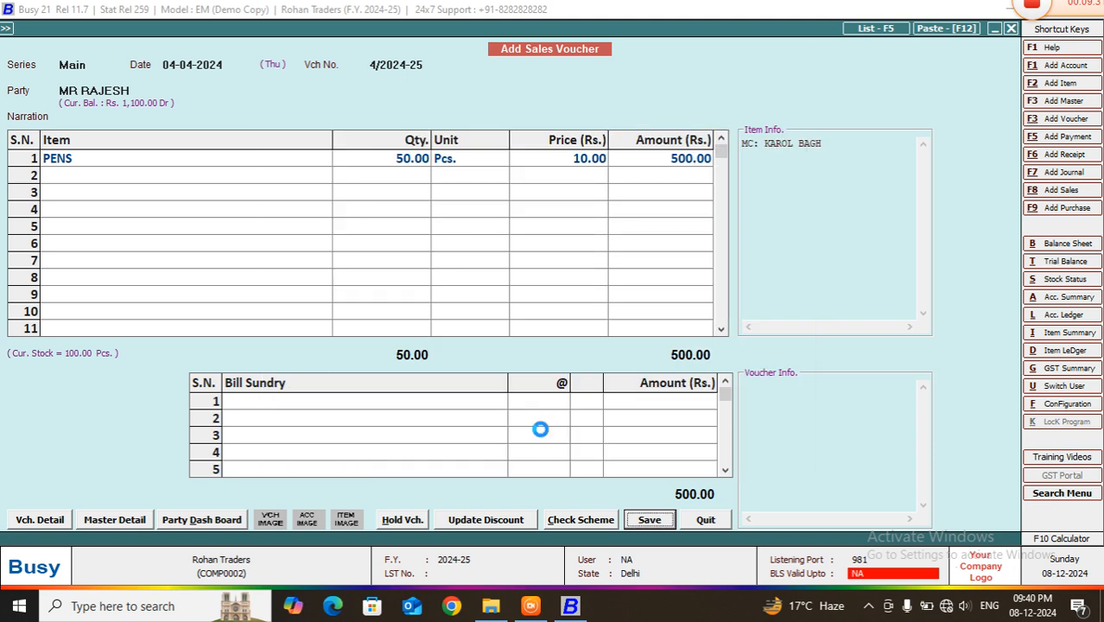
pyautogui.click(546, 334)
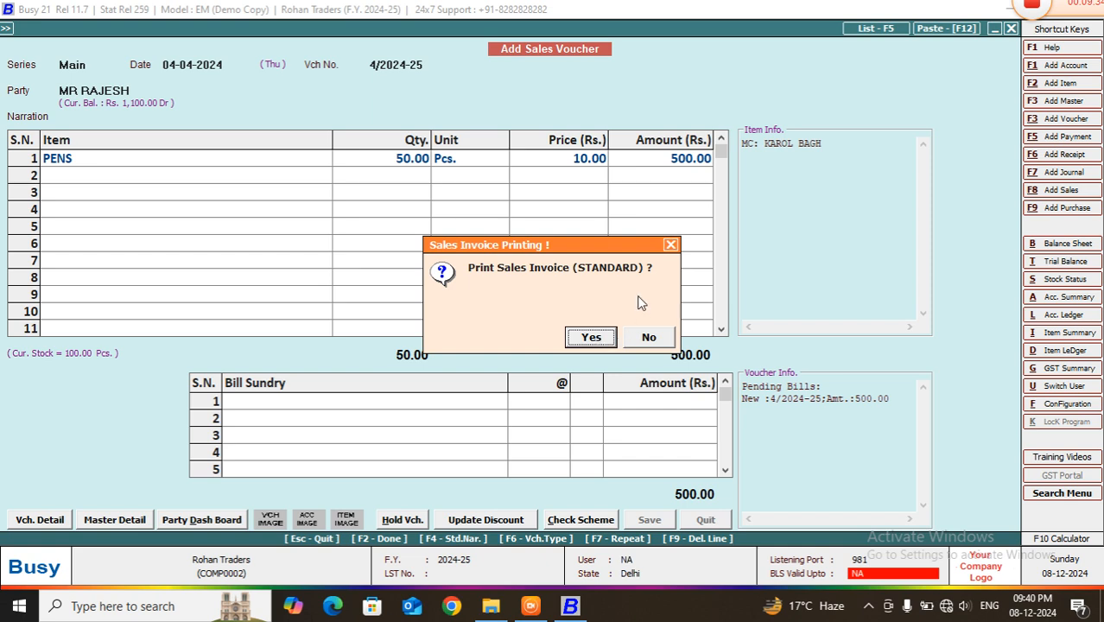
pyautogui.click(671, 245)
pyautogui.press('Escape')
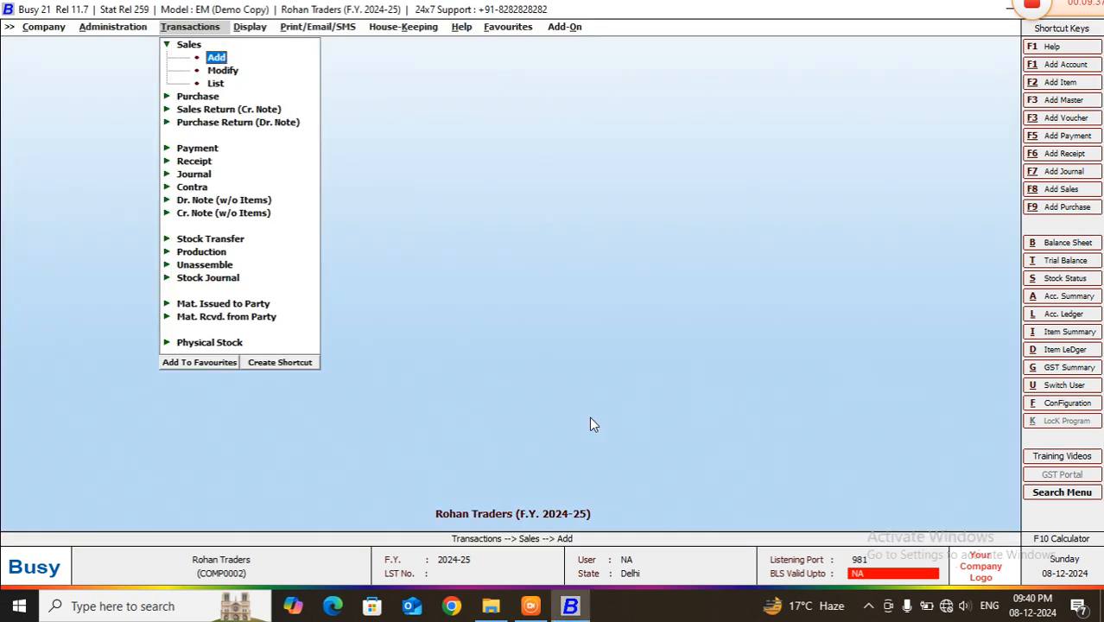
# - Open the Ageing Receivables report options for one account
pyautogui.press('Right')
pyautogui.press('Right')
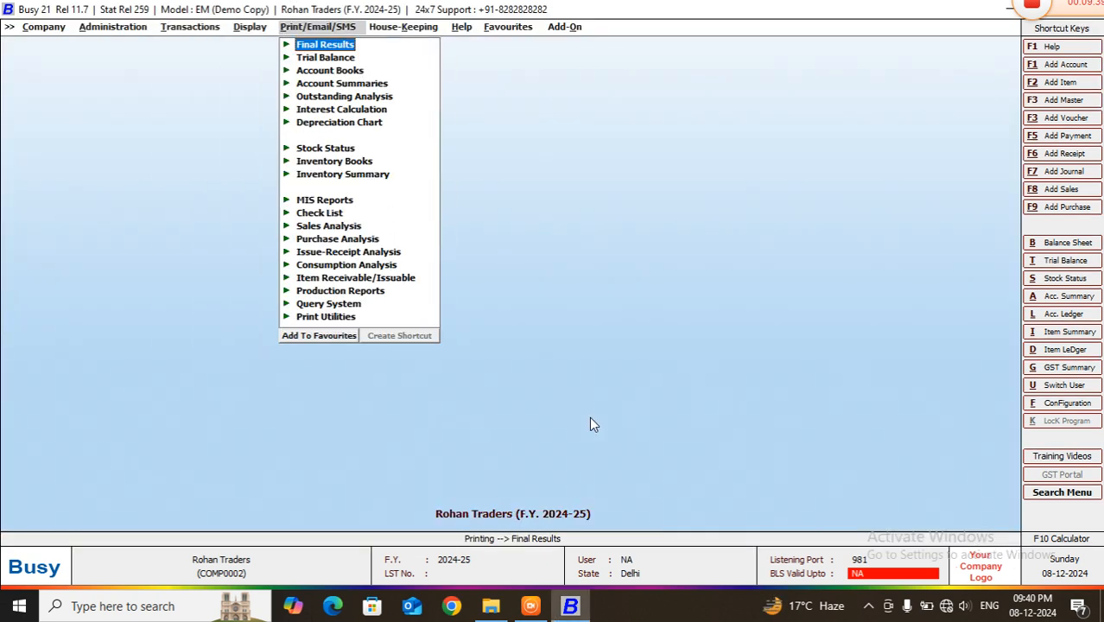
pyautogui.press('Left')
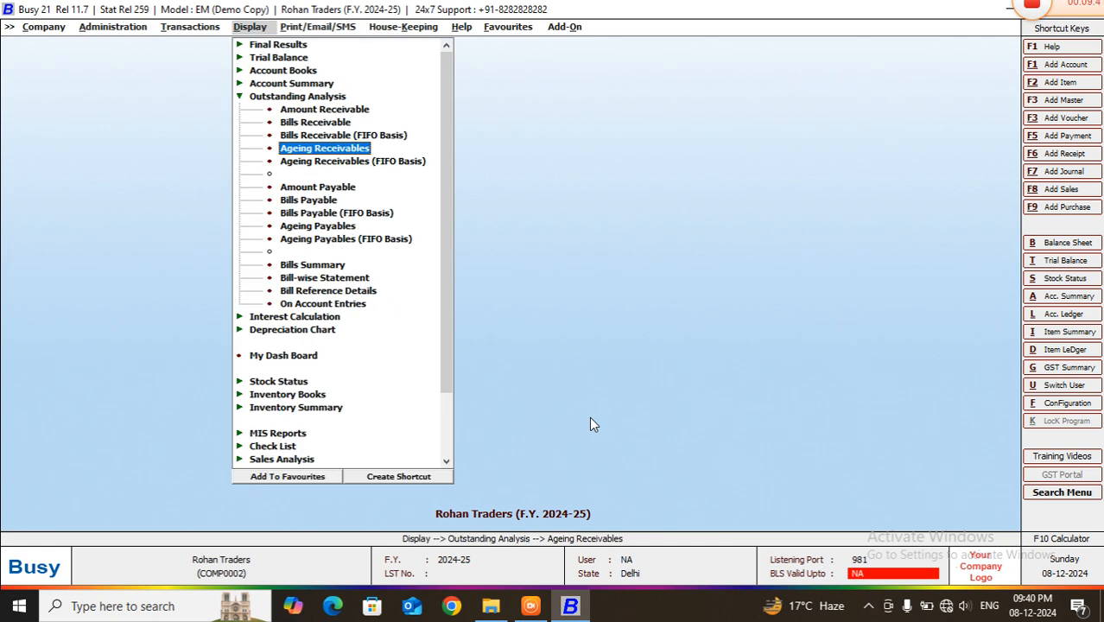
pyautogui.press('Return')
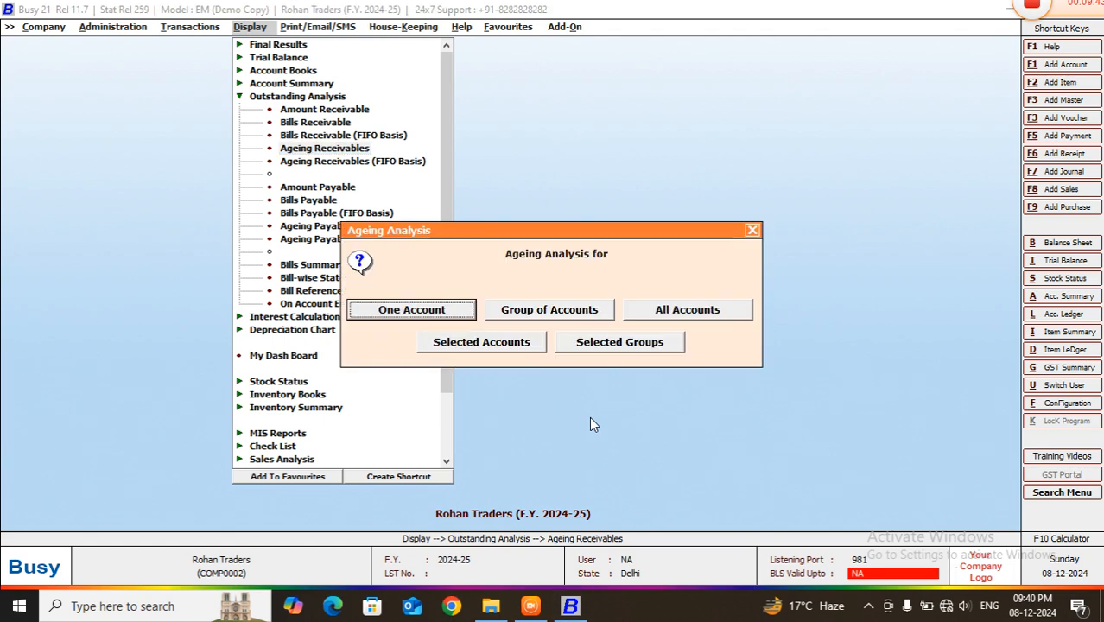
pyautogui.press('Return')
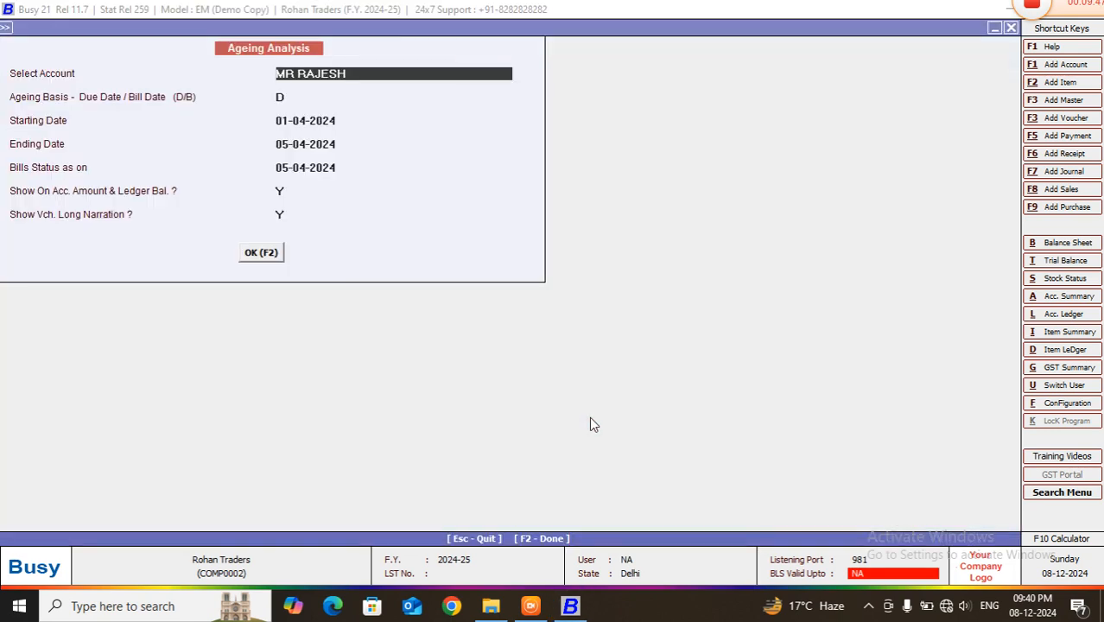
# - View the customer's due-date ageing from 01-04-2024 to 05-04-2024, including on-account amounts and long narration, and close the report
pyautogui.press('Return')
pyautogui.press('Return')
pyautogui.press('Return')
pyautogui.press('Return')
pyautogui.press('Return')
pyautogui.press('Return')
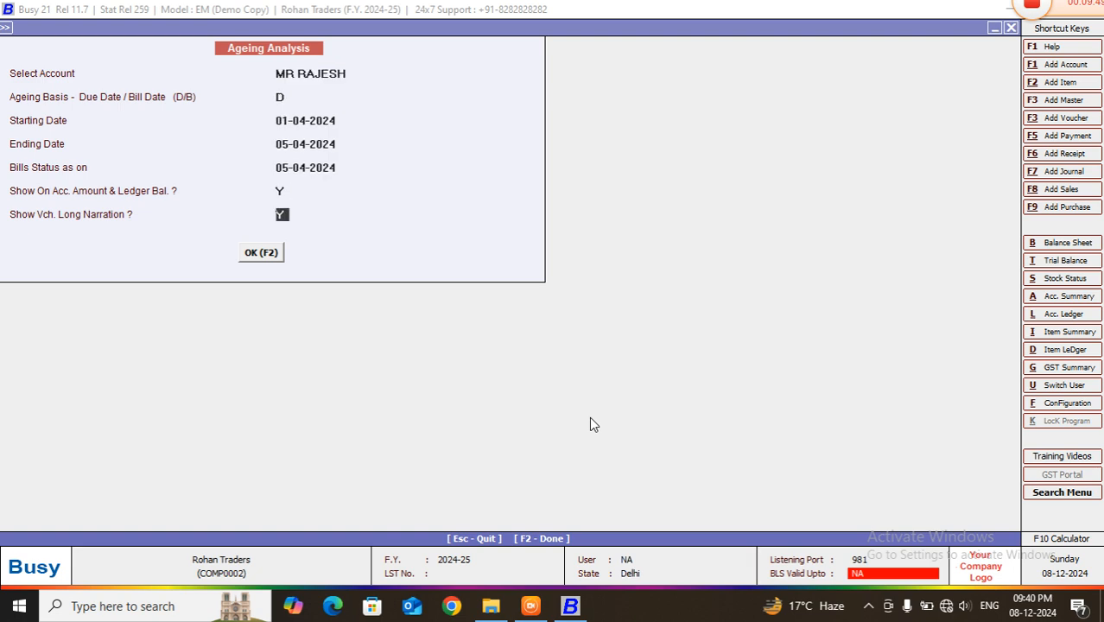
pyautogui.press('Return')
pyautogui.press('Return')
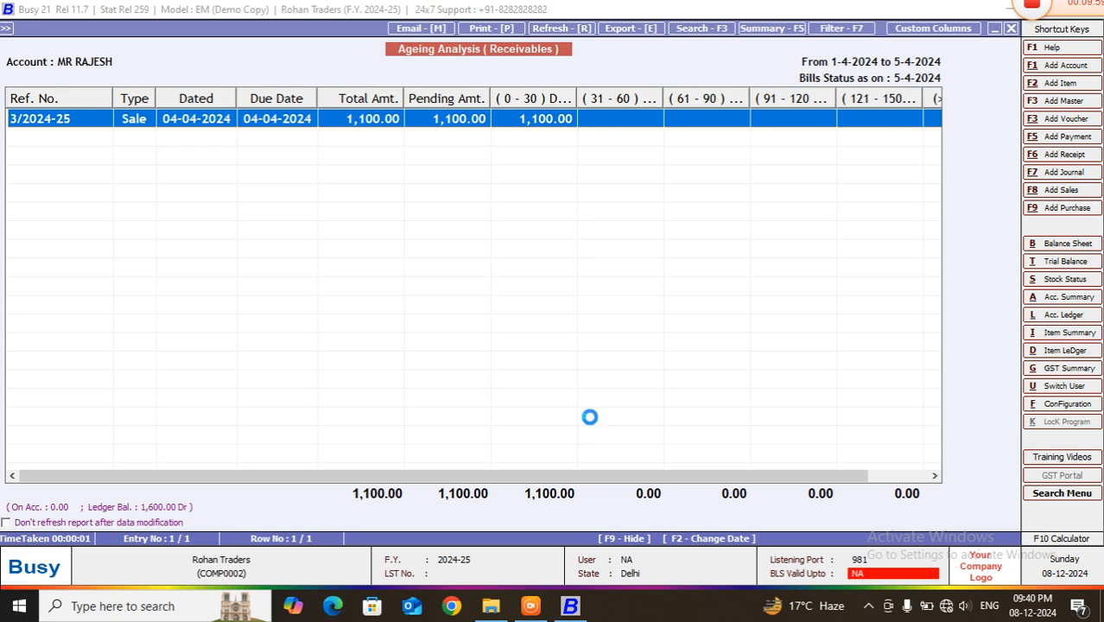
pyautogui.press('Escape')
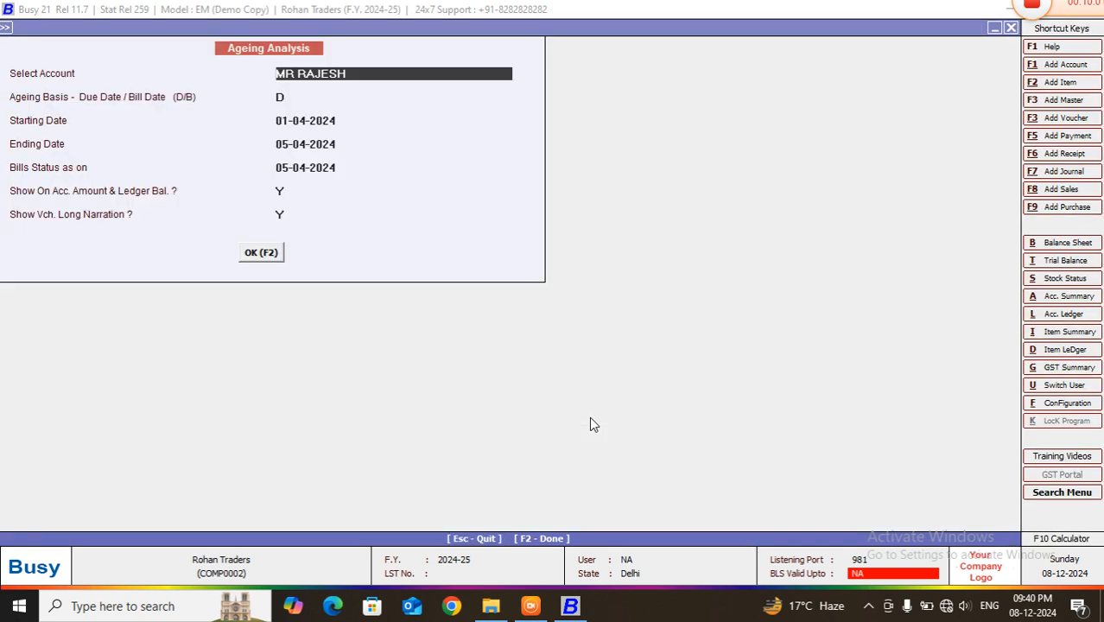
pyautogui.press('Escape')
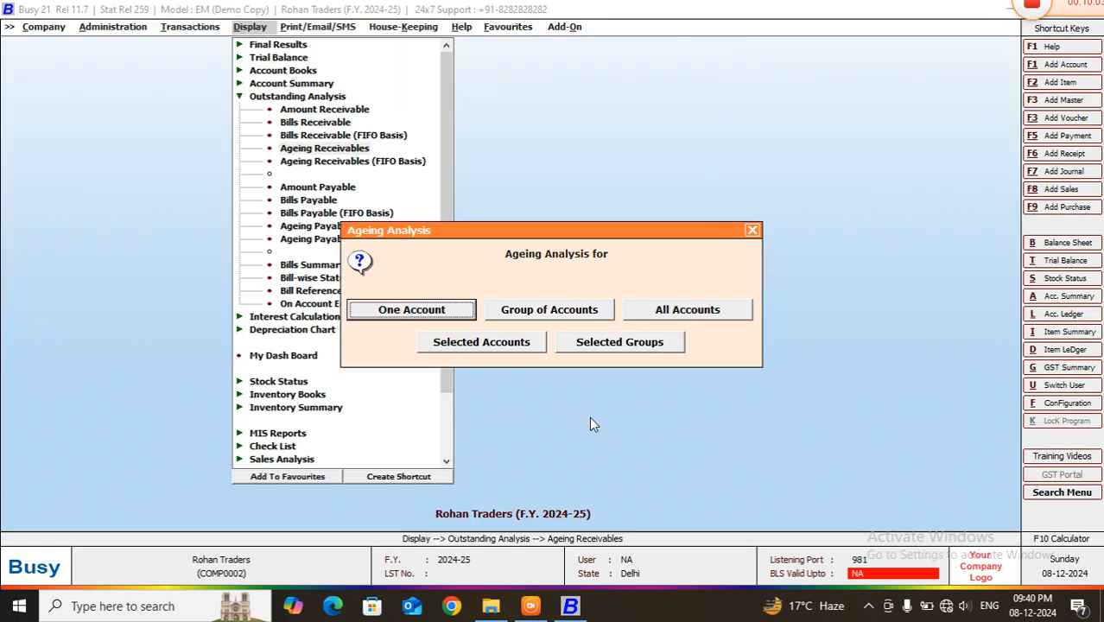
# - Display the due-date ageing for the Sundry Debtors group from 01-04-2024 to 05-04-2024, without a state filter
pyautogui.press('Right')
pyautogui.press('Return')
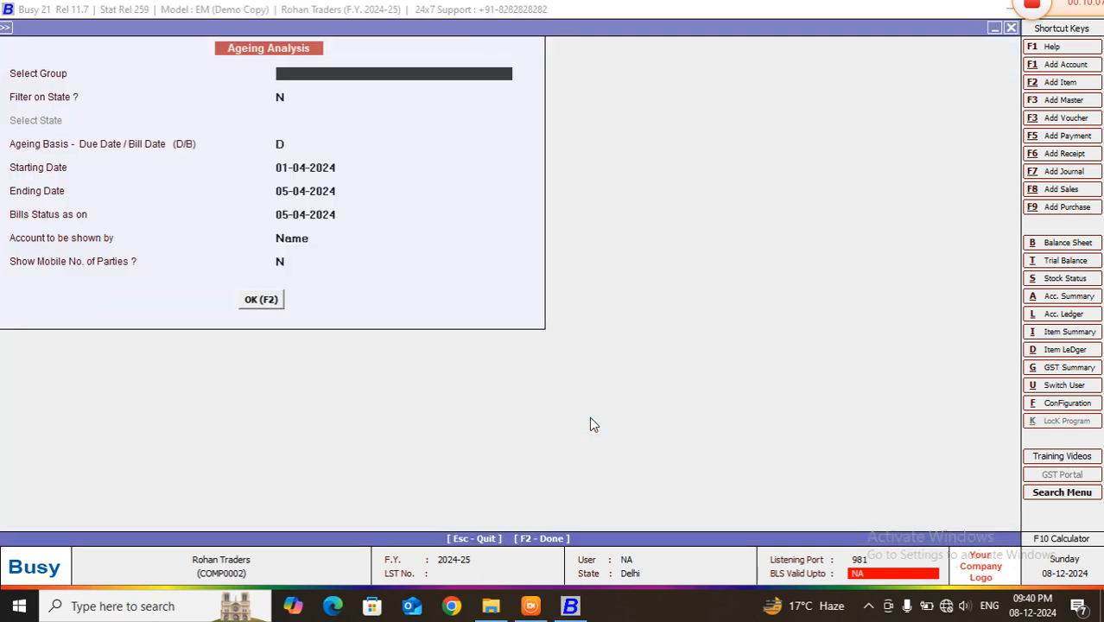
pyautogui.write('su')
pyautogui.press('Return')
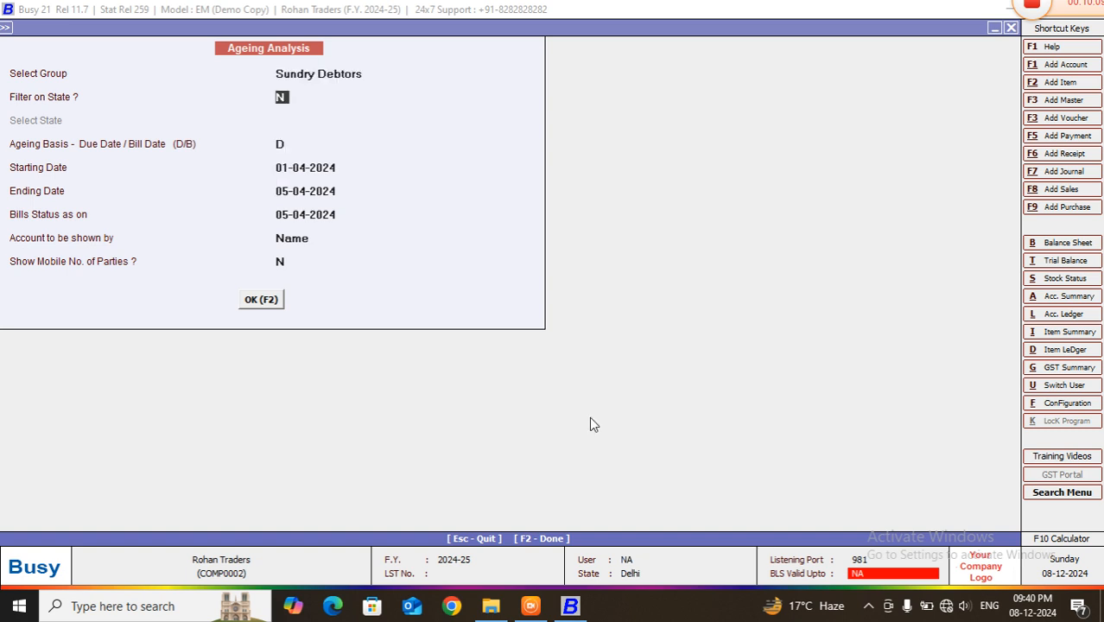
pyautogui.press('Return')
pyautogui.press('Return')
pyautogui.press('Return')
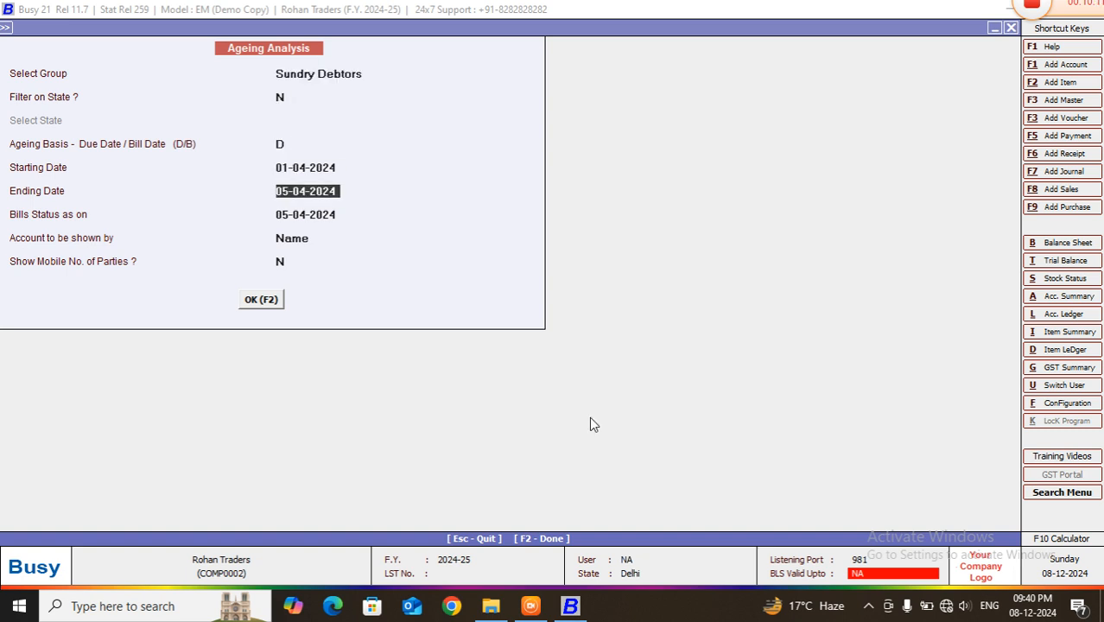
pyautogui.press('Return')
pyautogui.press('Return')
pyautogui.press('Return')
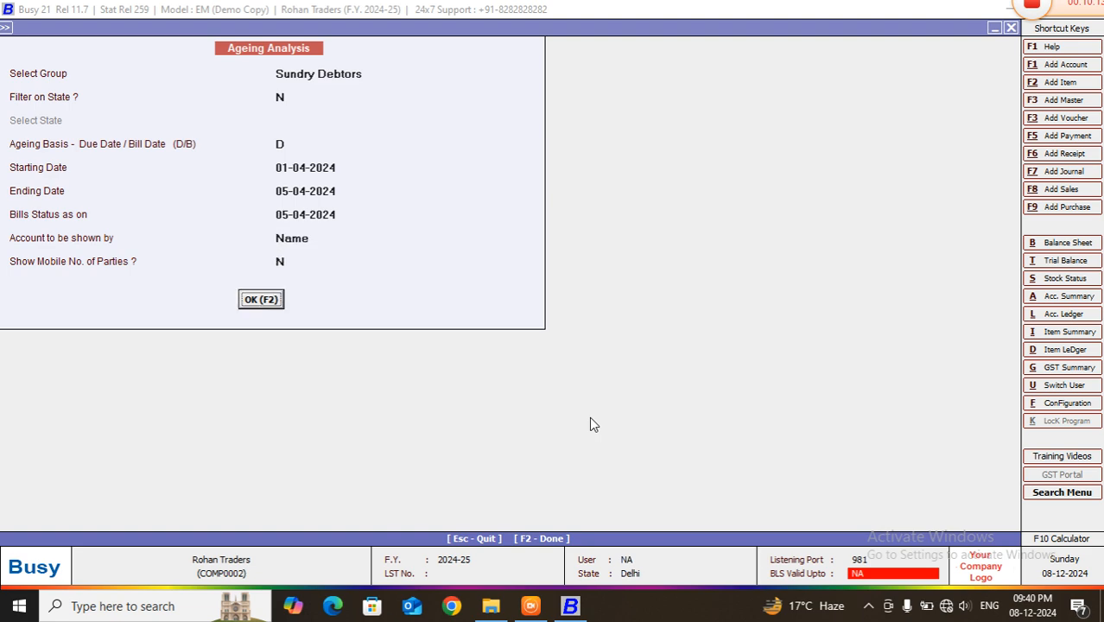
pyautogui.press('Return')
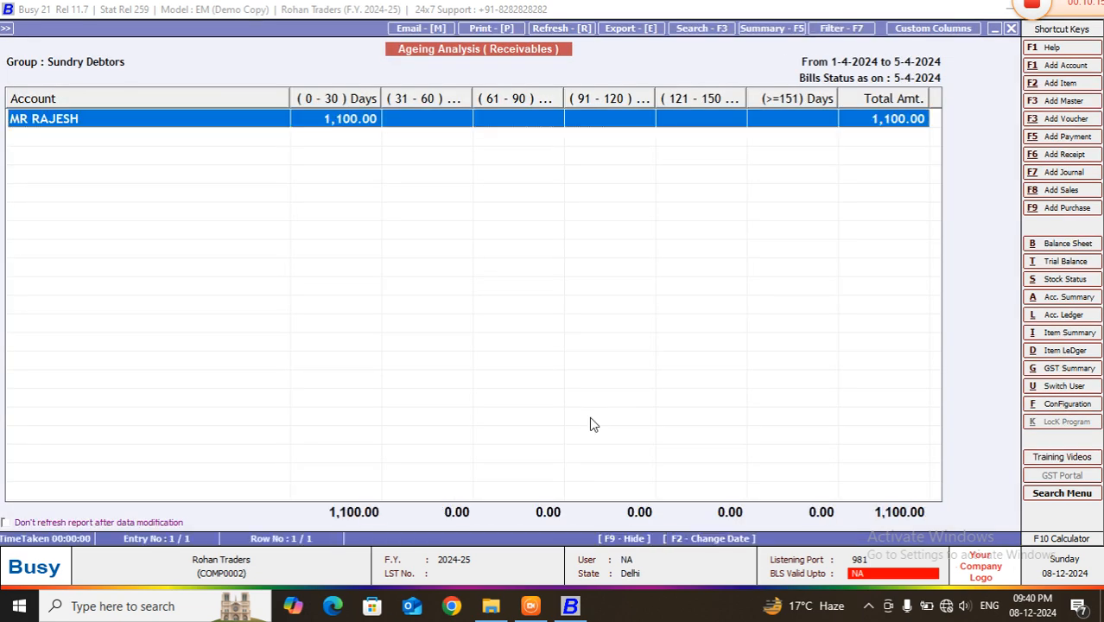
# - Drill down to the customer's bill-wise ageing from the Sundry Debtors report, and close the ageing reports
pyautogui.press('Return')
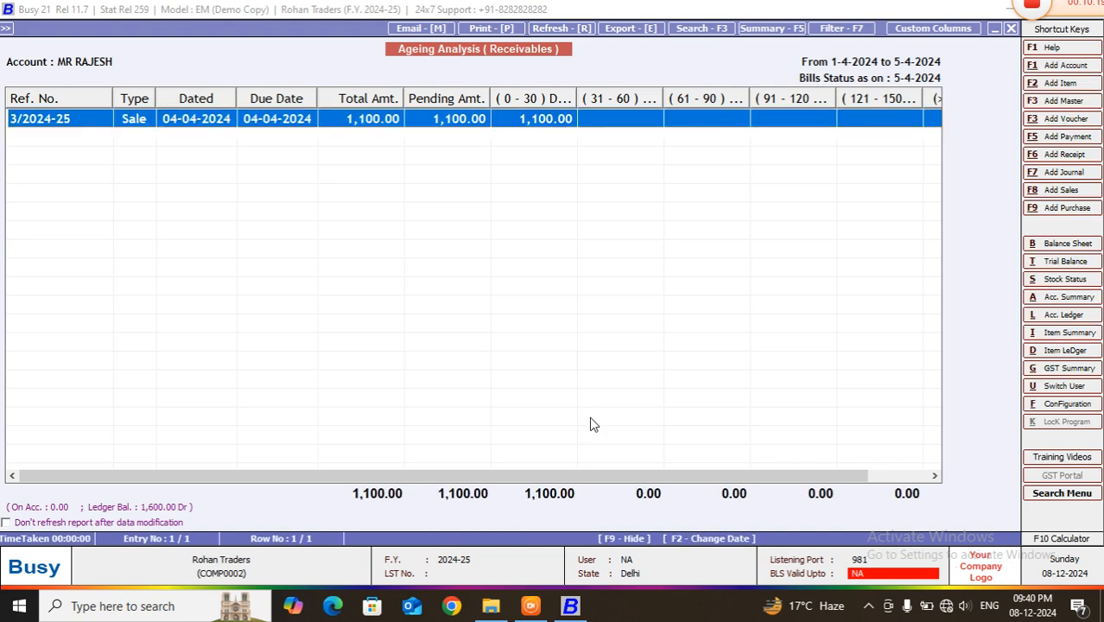
pyautogui.press('Escape')
pyautogui.press('Escape')
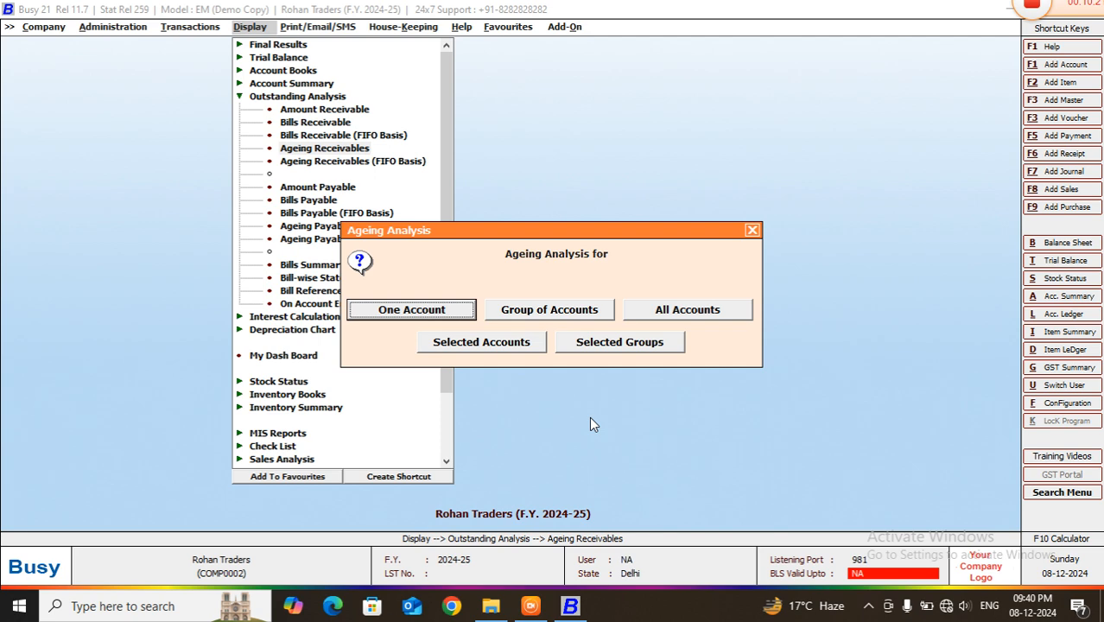
pyautogui.press('Escape')
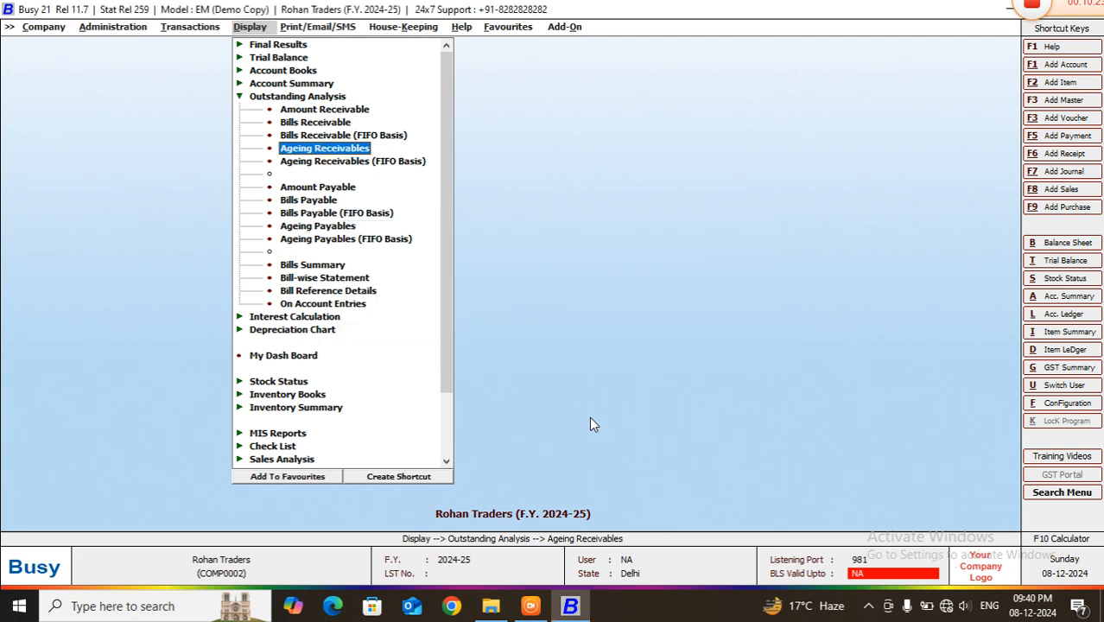
# - Review the Main series sales voucher for PENS dated 04-04-2024 in modify mode and quit it without changes
pyautogui.press('Left')
pyautogui.press('Down')
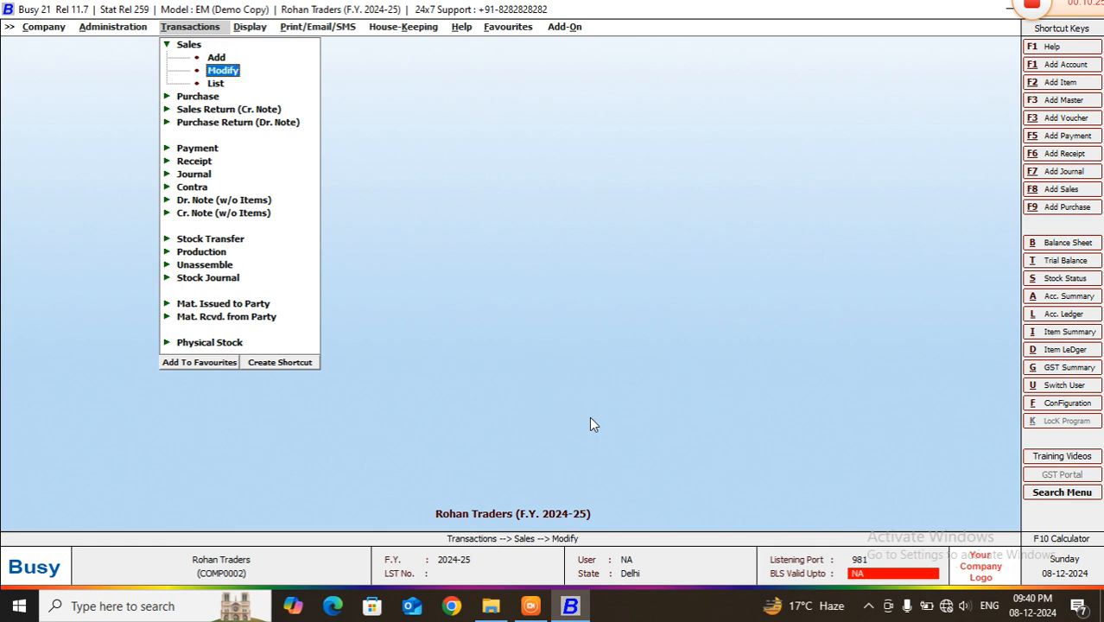
pyautogui.press('Return')
pyautogui.press('Return')
pyautogui.press('Return')
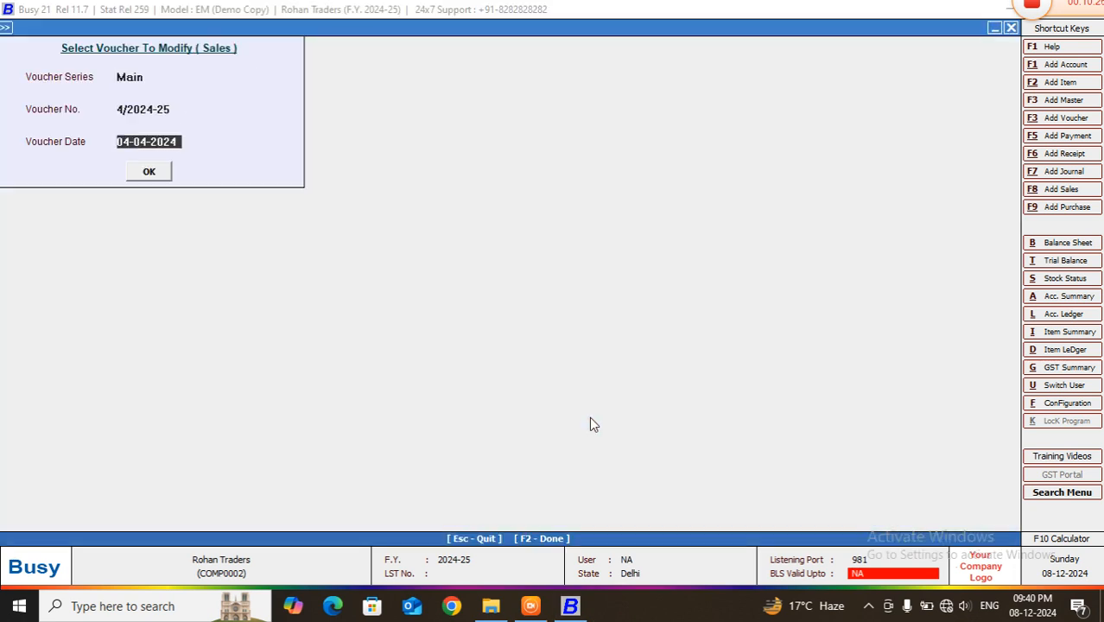
pyautogui.press('Return')
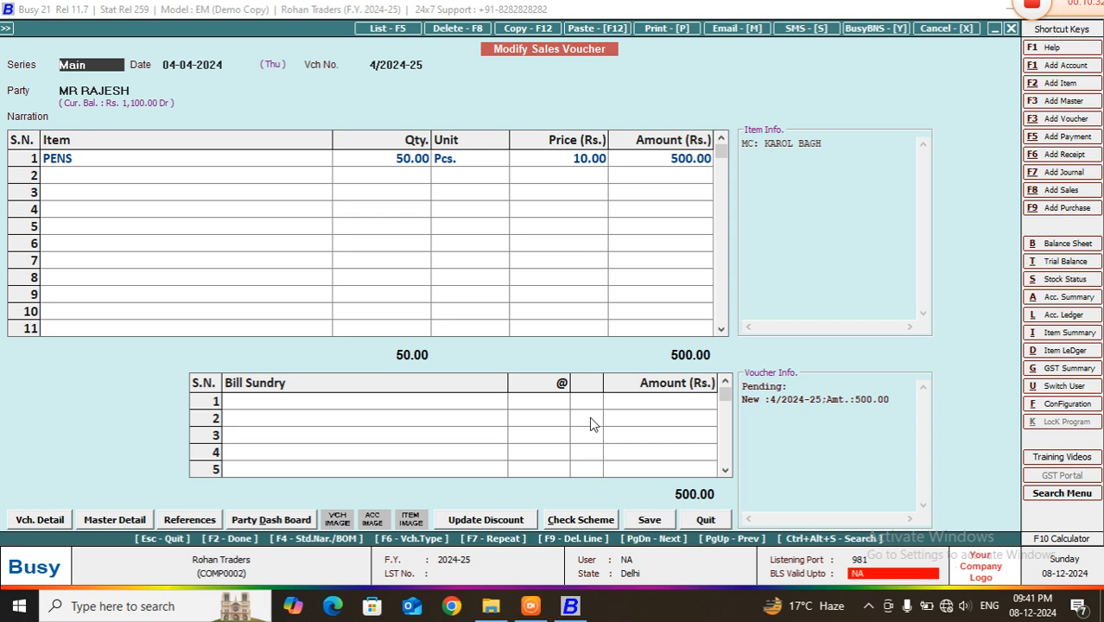
pyautogui.press('Escape')
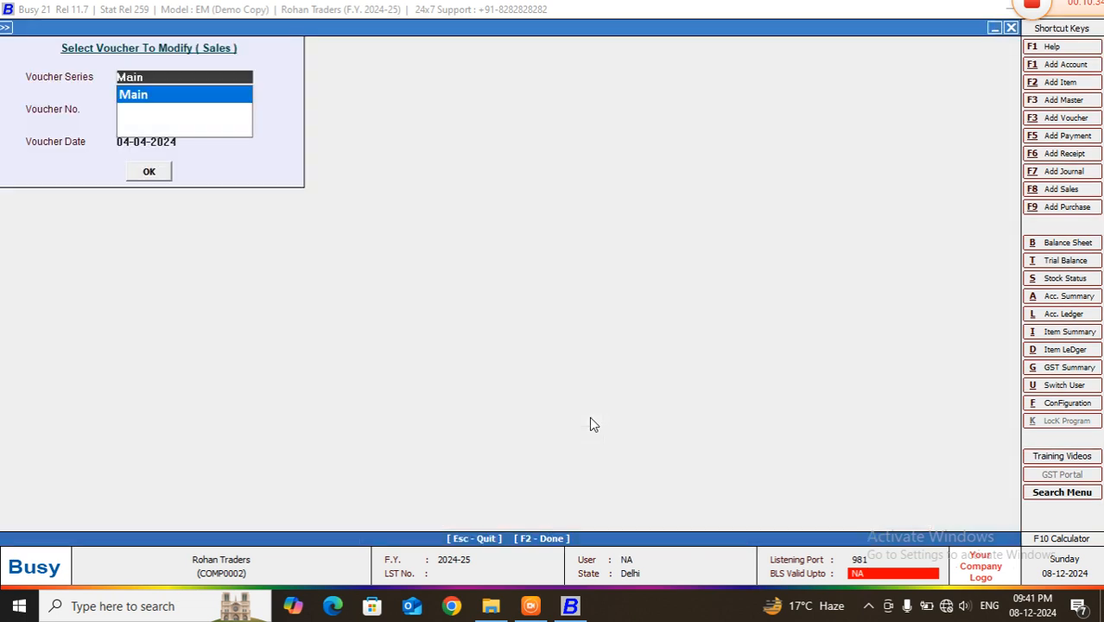
pyautogui.press('Escape')
# - Reopen the Ageing Receivables options for a single account
pyautogui.press('Right')
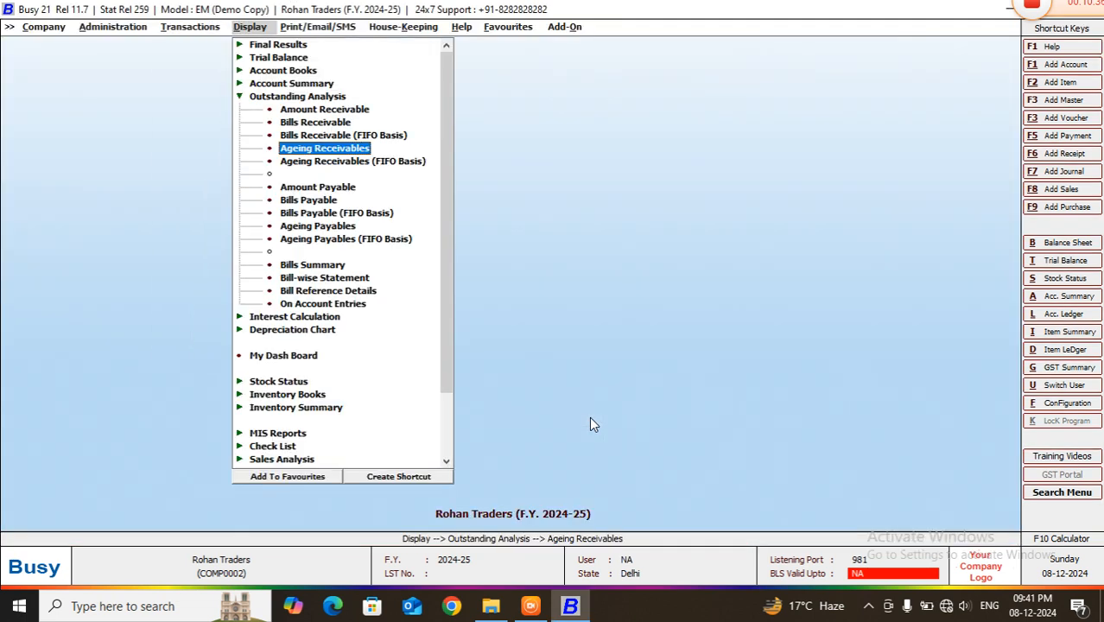
pyautogui.press('Return')
pyautogui.press('Escape')
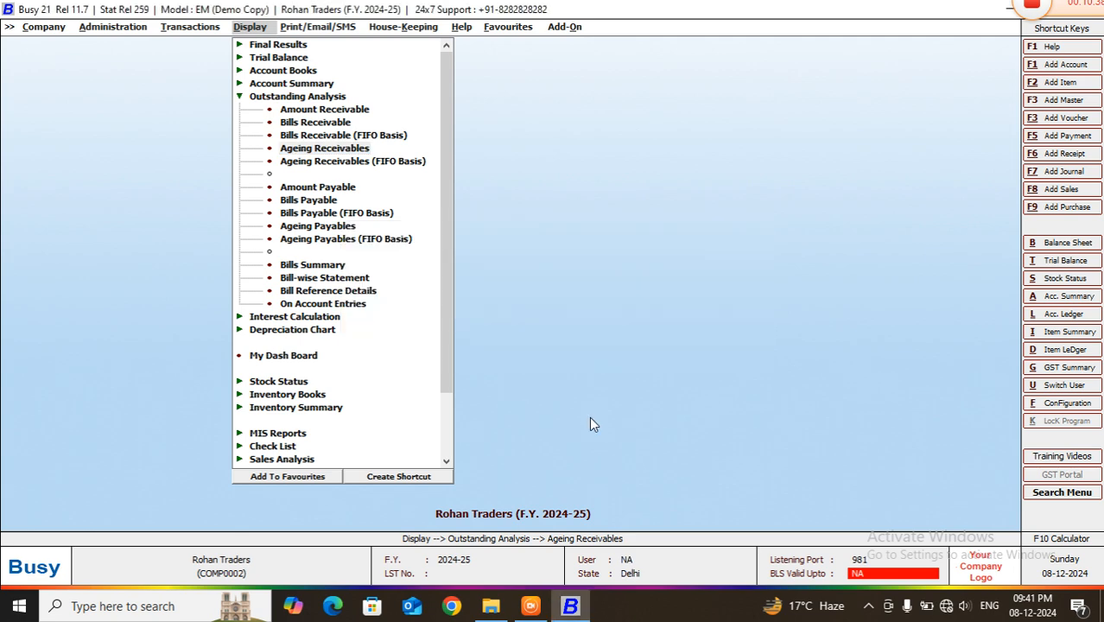
pyautogui.press('Return')
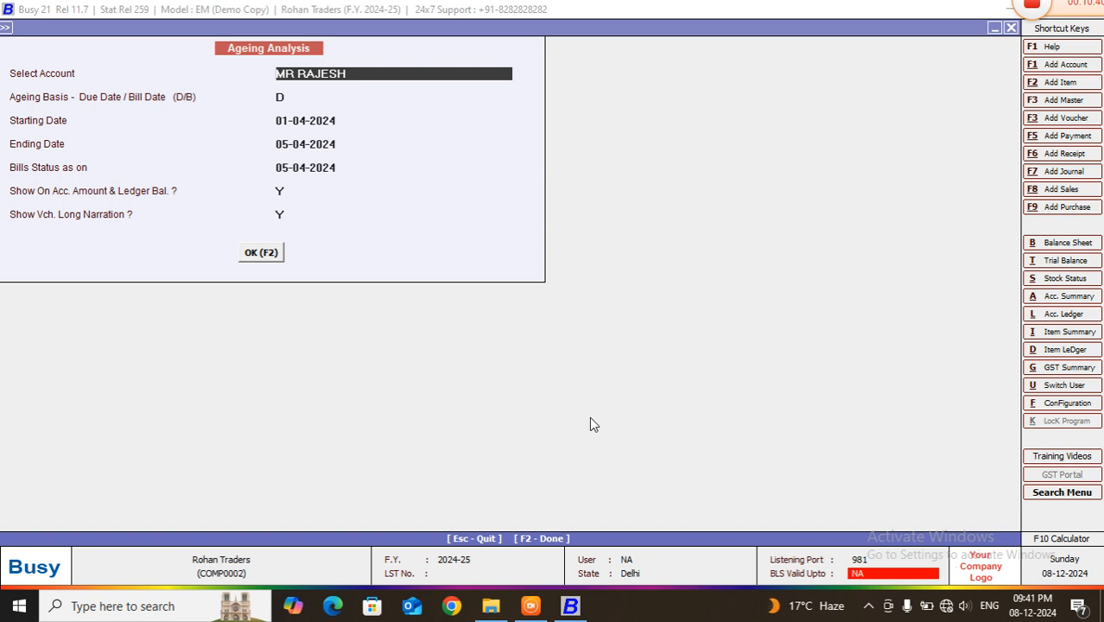
# - Display the customer's due-date ageing with both starting and ending dates set to 04-04-2024 and bills status as on 05-04-2024
pyautogui.press('Return')
pyautogui.press('Return')
pyautogui.write('04-04-2024')
pyautogui.press('Return')
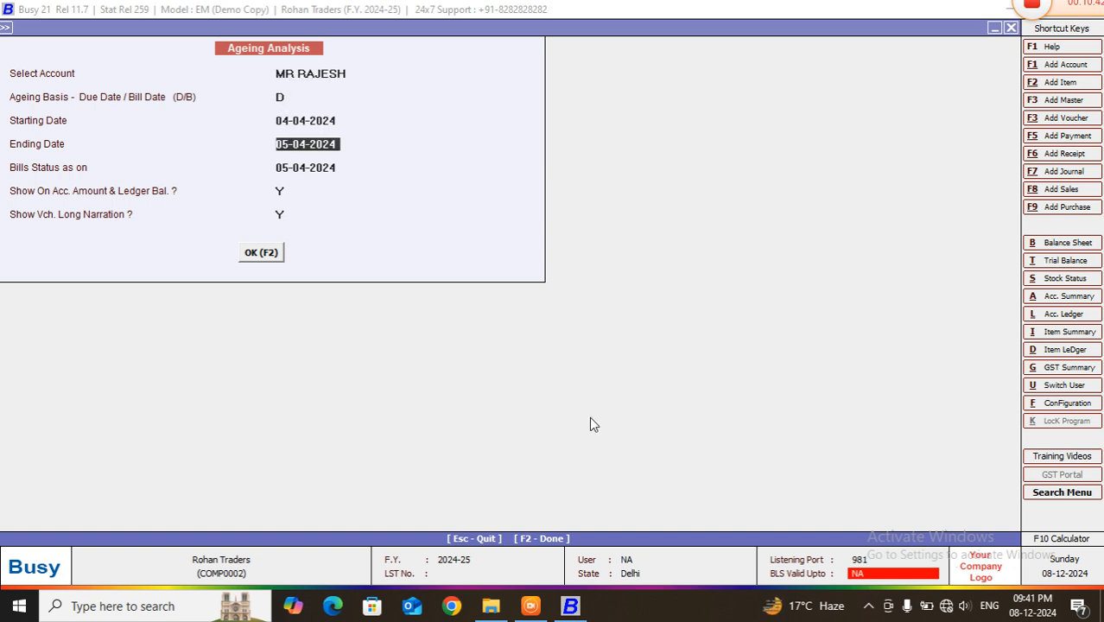
pyautogui.write('4')
pyautogui.press('Return')
pyautogui.press('Return')
pyautogui.press('Return')
pyautogui.press('Return')
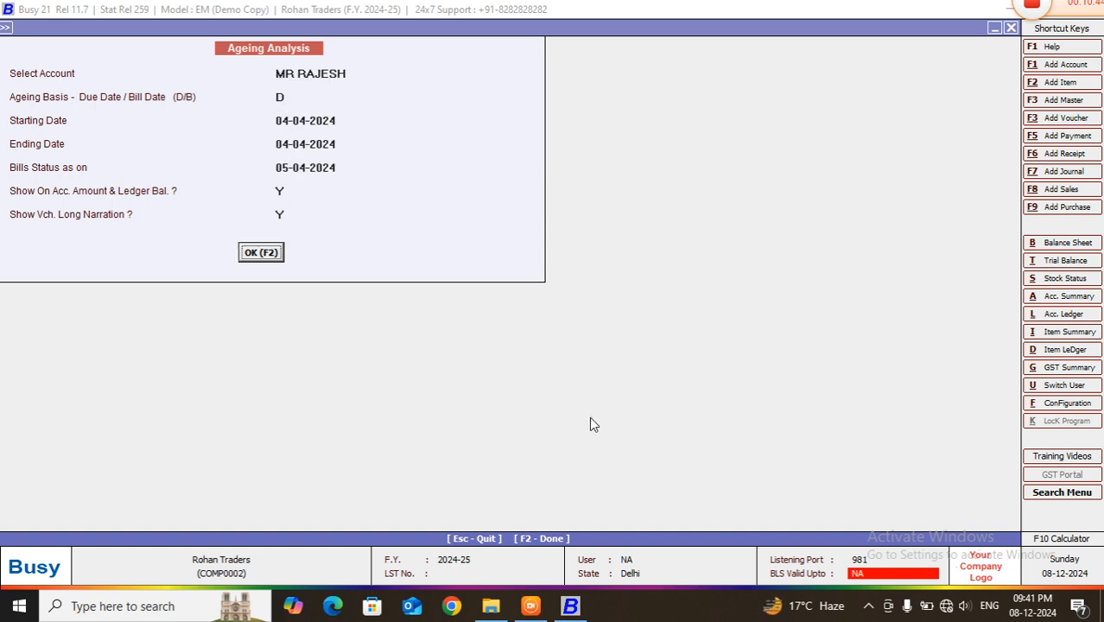
pyautogui.press('Return')
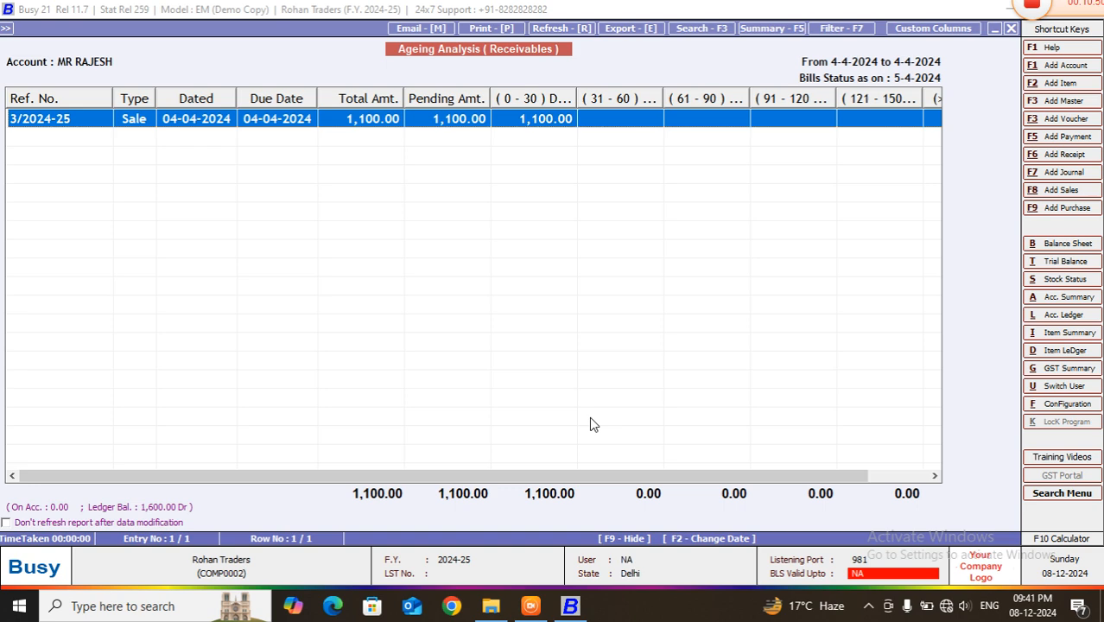
# - Check the remaining ageing columns up to 151 days and over, and close the report
pyautogui.press('Right')
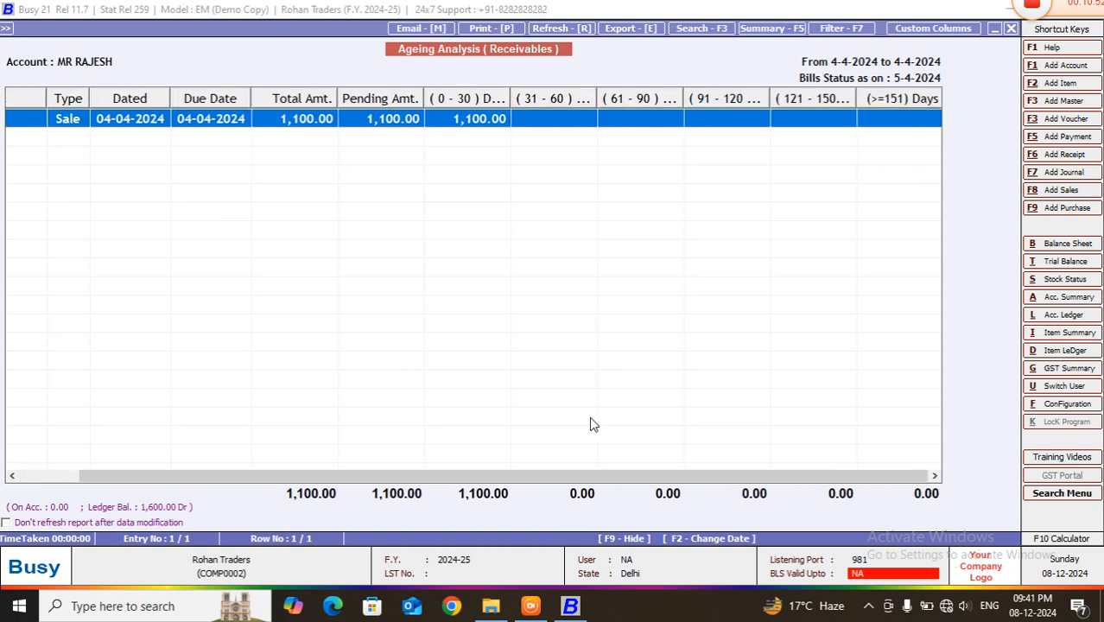
pyautogui.press('Escape')
pyautogui.press('Escape')
pyautogui.press('Escape')
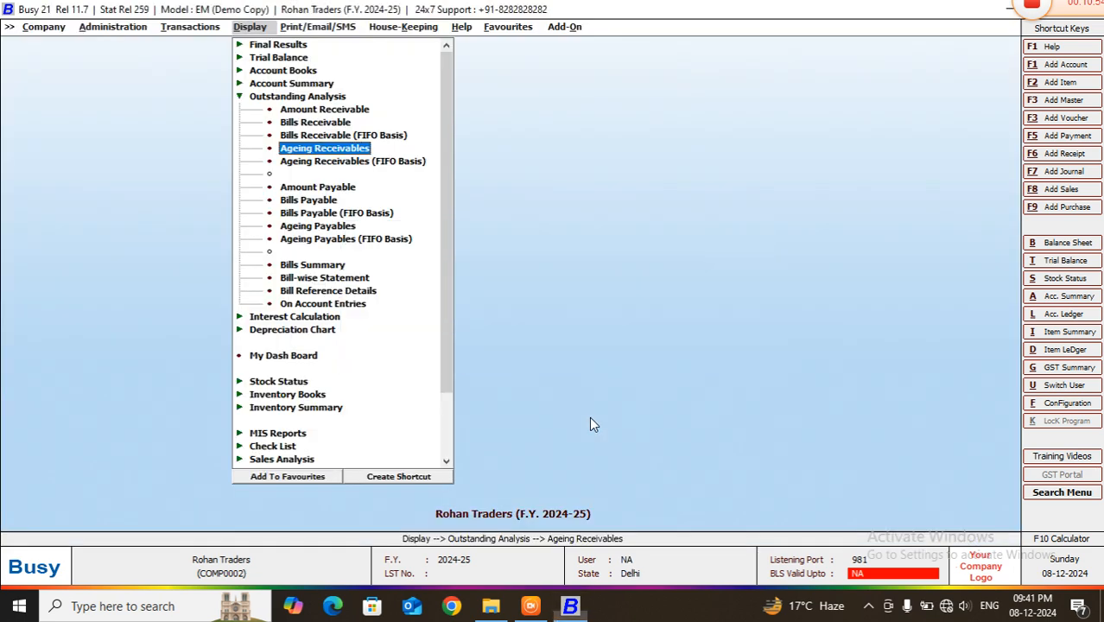
# - Open the Main series sales voucher for PENS dated 04-04-2024 for modification
pyautogui.press('Left')
pyautogui.press('Left')
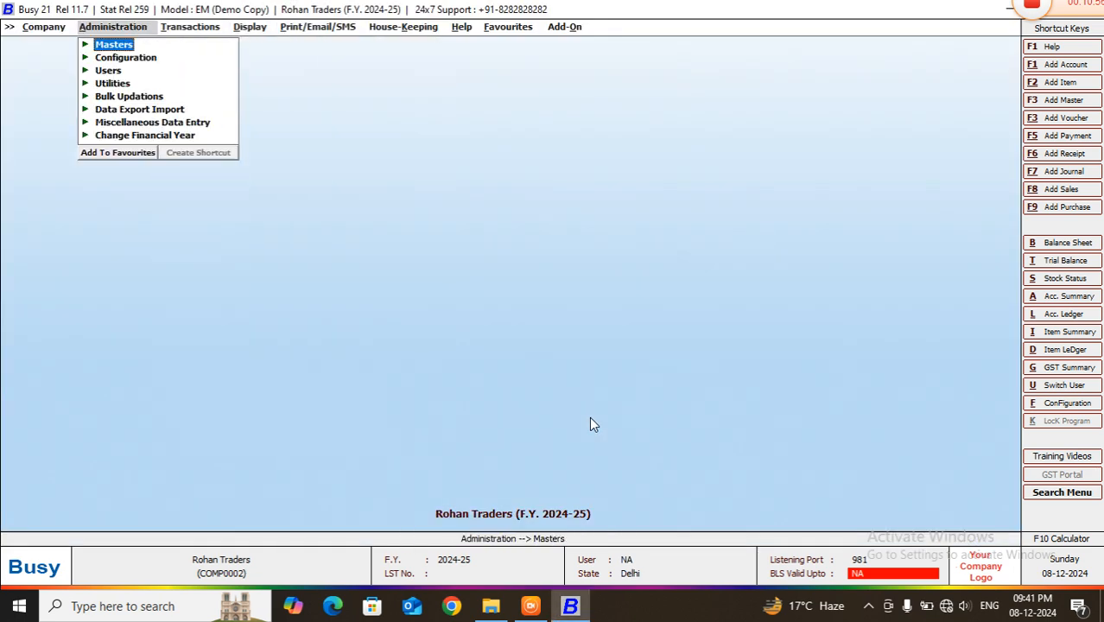
pyautogui.press('Right')
pyautogui.press('Return')
pyautogui.press('Return')
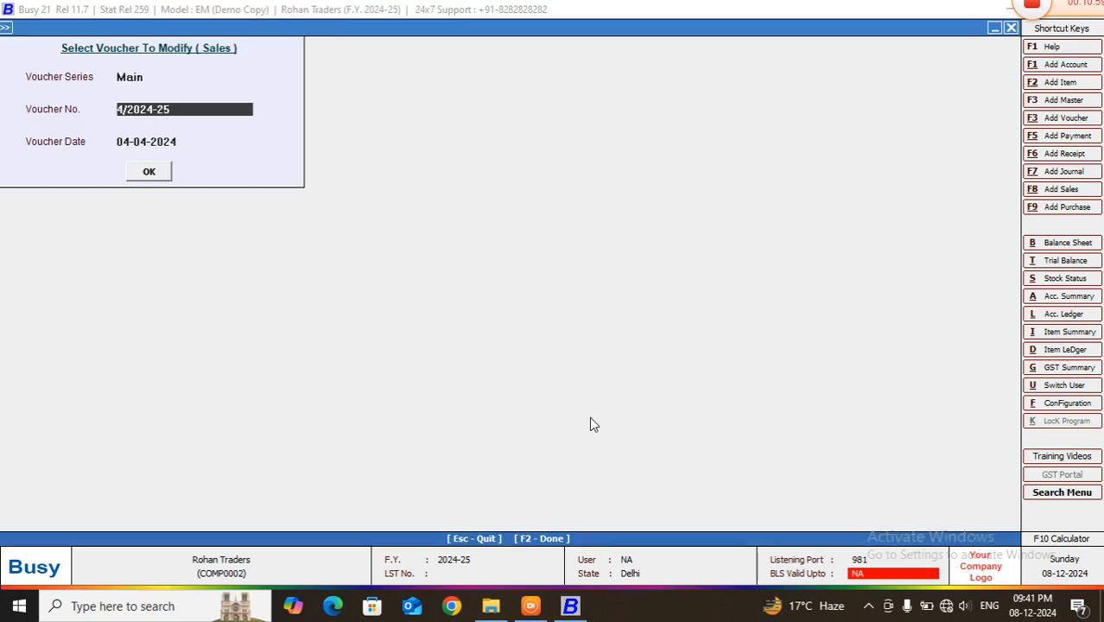
pyautogui.press('Return')
pyautogui.press('Return')
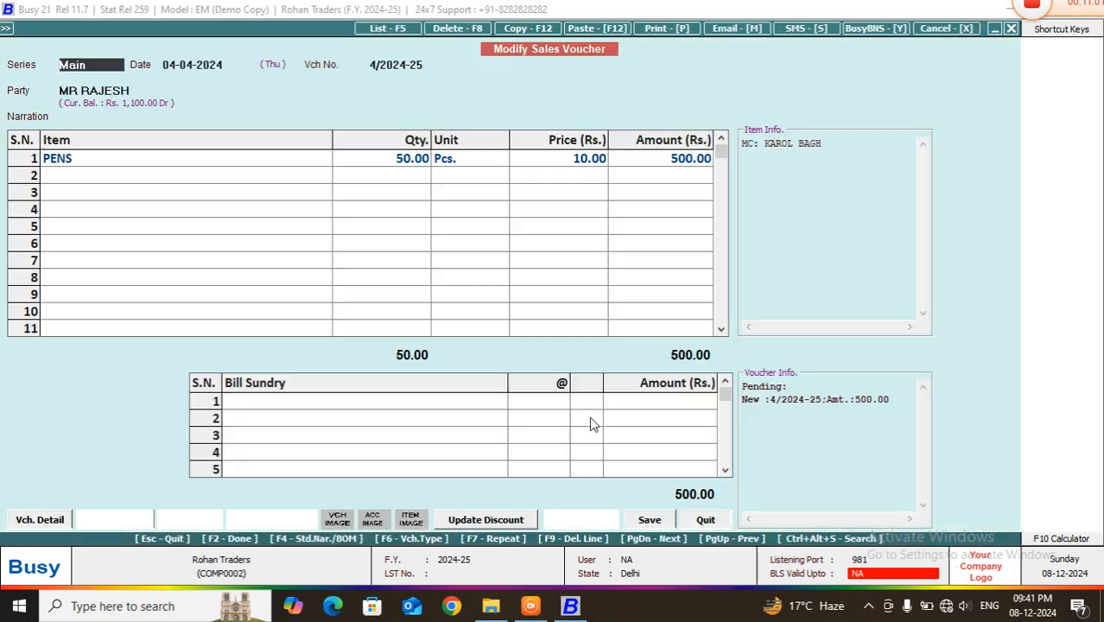
# - Change the sales voucher's date to 10-04-2024
pyautogui.press('Return')
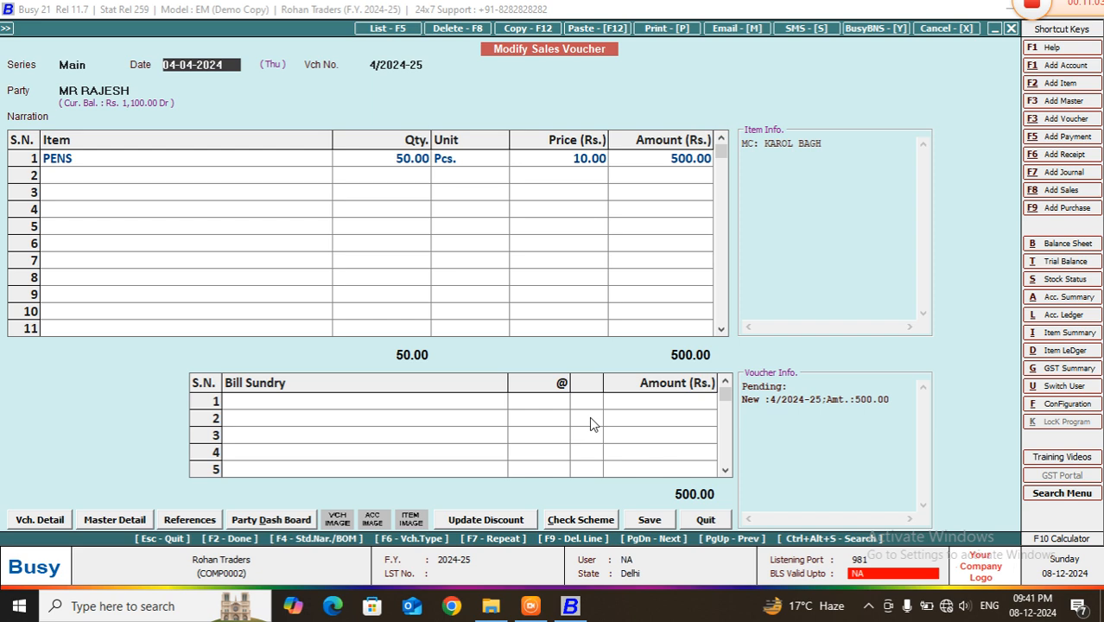
pyautogui.write('10')
pyautogui.press('Return')
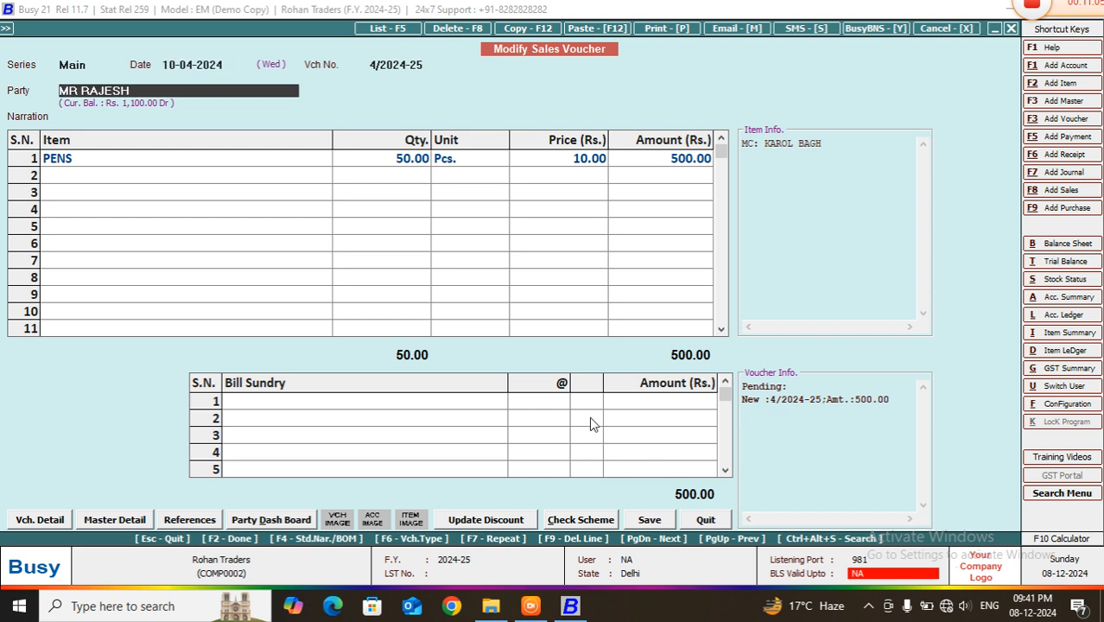
# - Accept the voucher's bill-by-bill adjustment as a New Ref. with due date 06-10-2024
pyautogui.press('F2')
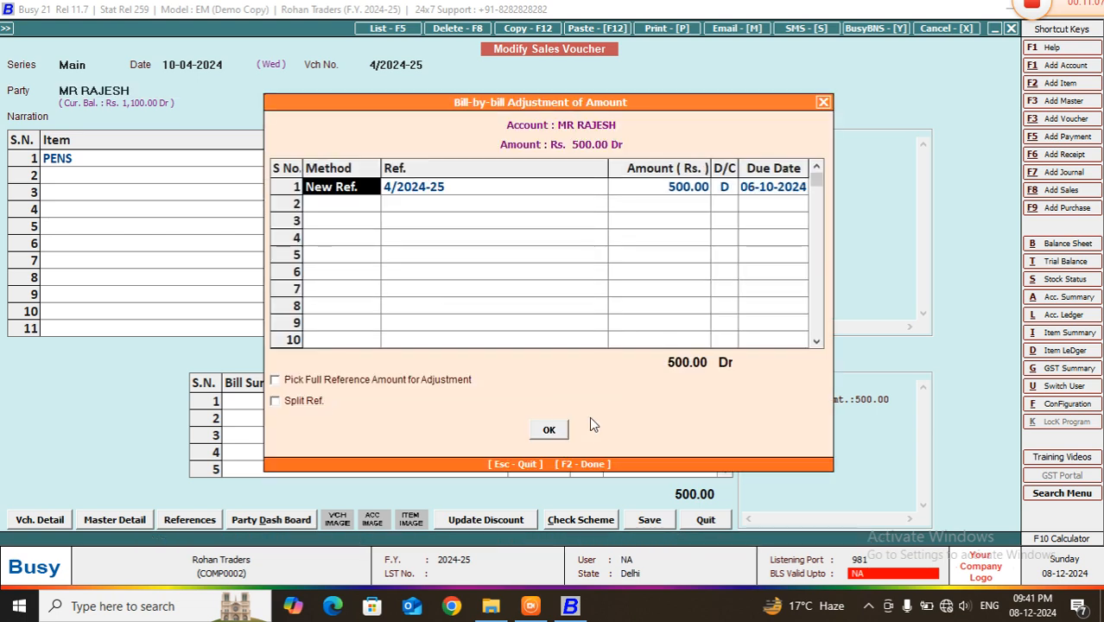
pyautogui.press('Return')
pyautogui.press('Return')
pyautogui.press('Return')
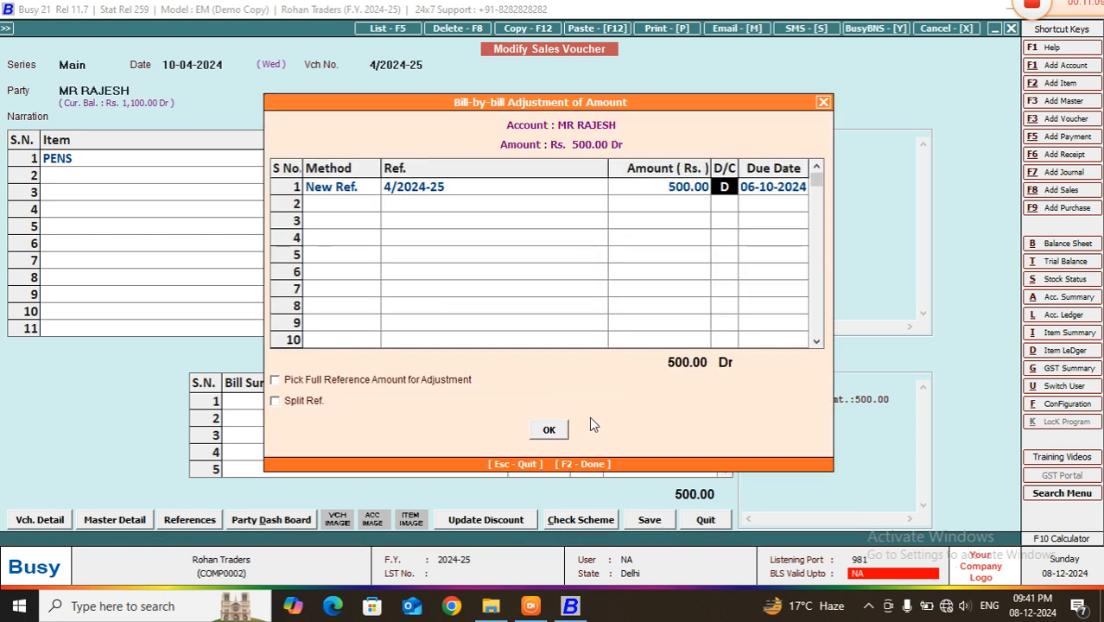
pyautogui.press('Return')
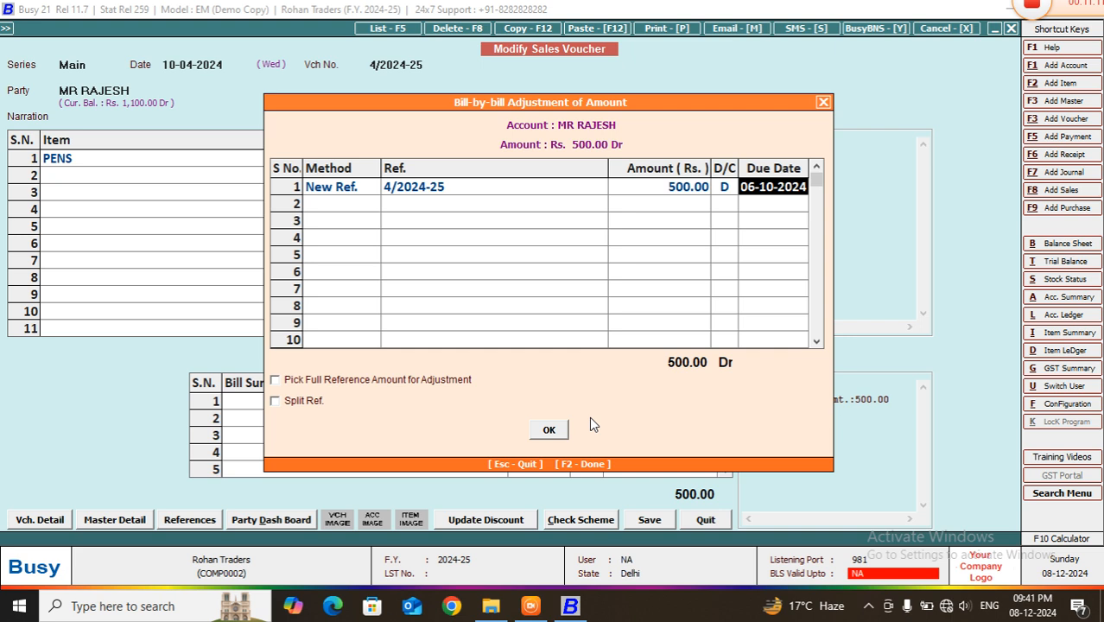
pyautogui.press('Return')
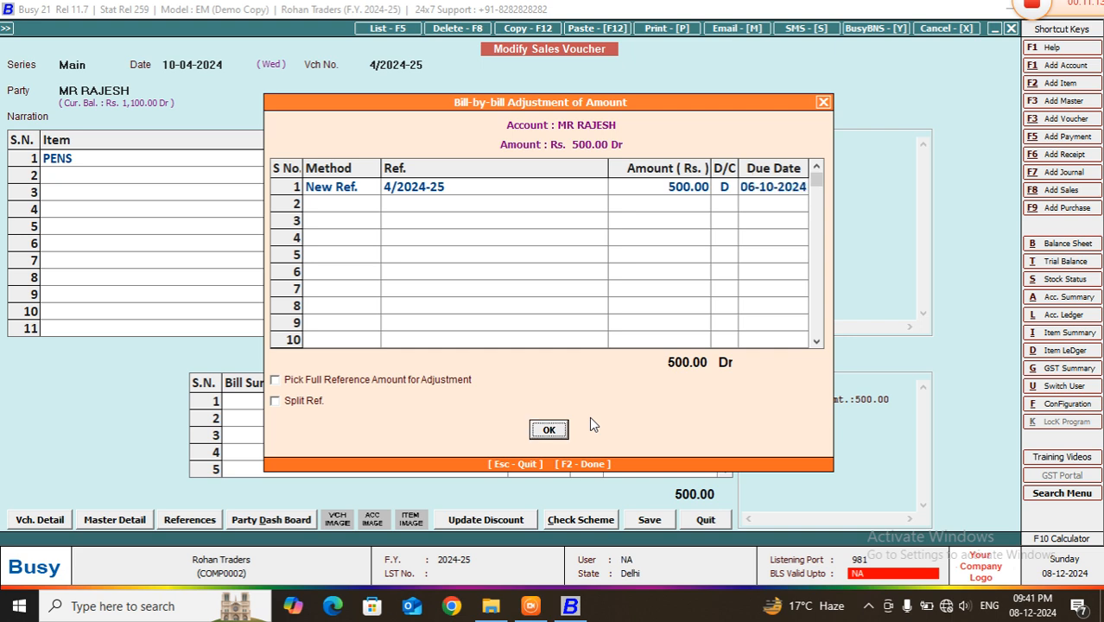
pyautogui.click(548, 430)
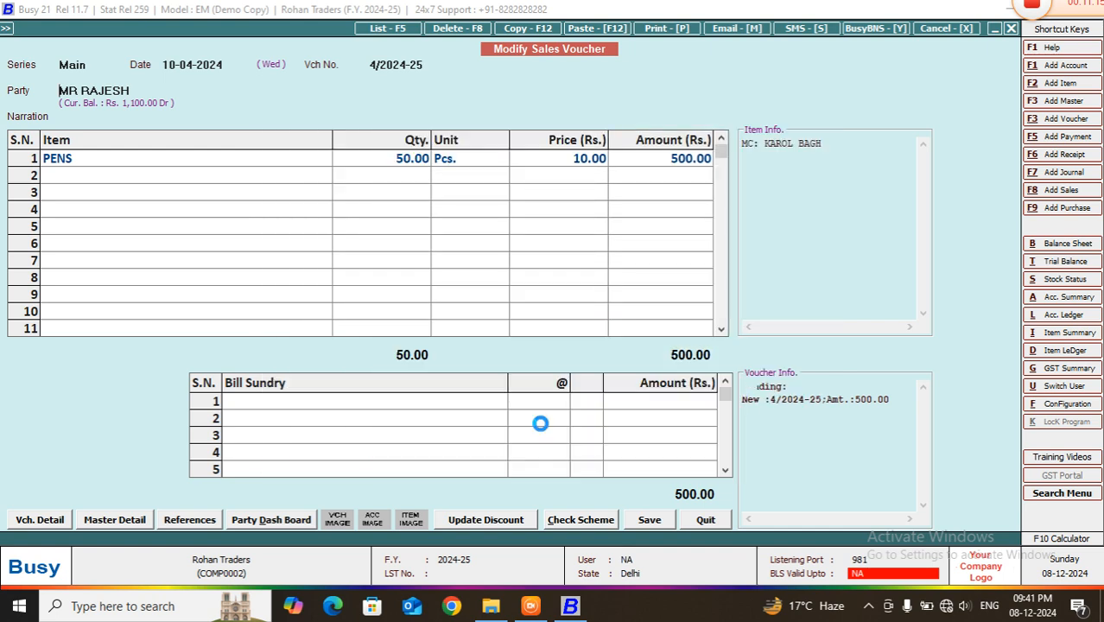
# - Save the modified sales voucher and leave the voucher and invoice printing screens
pyautogui.press('Return')
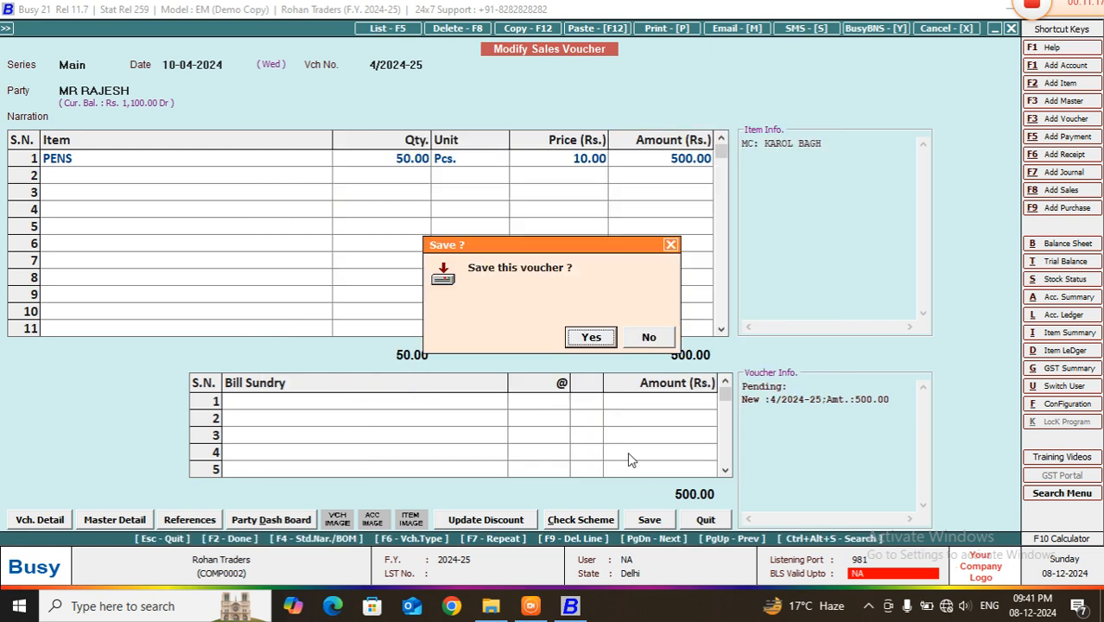
pyautogui.click(591, 337)
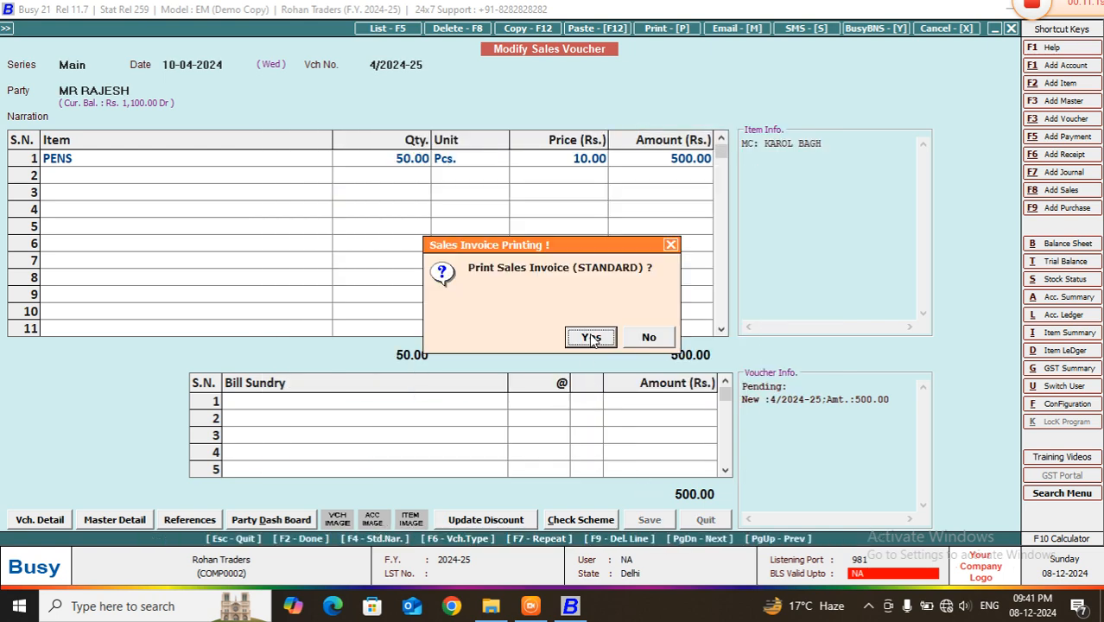
pyautogui.click(591, 338)
pyautogui.press('Escape')
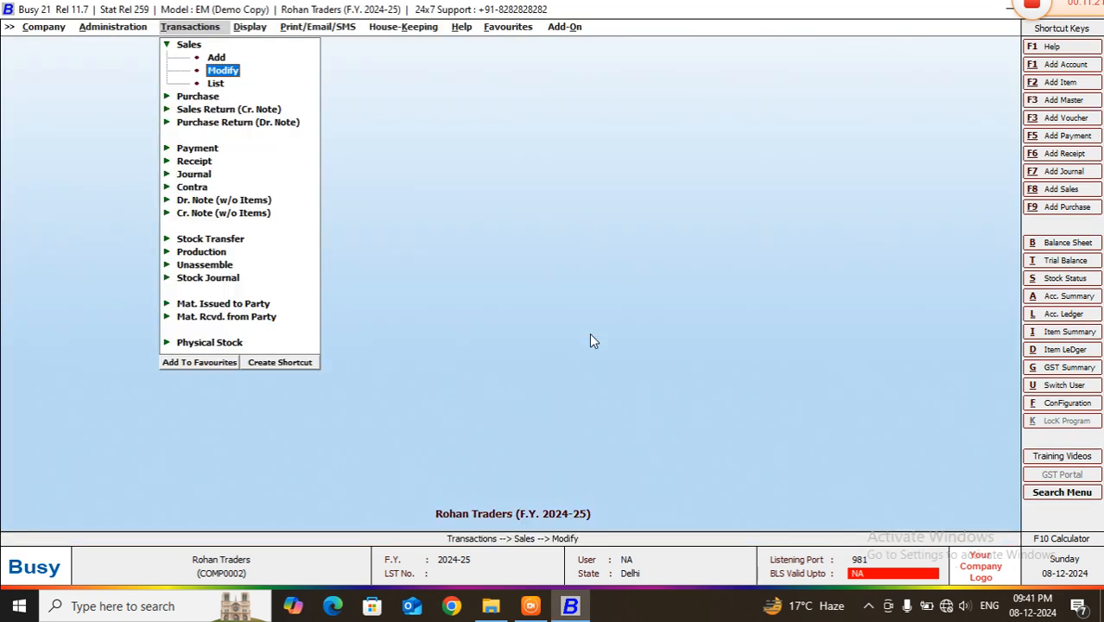
# - Display the customer's single-account receivables ageing by due date with all dates at 10-04-2024, and close the report
pyautogui.click(249, 28)
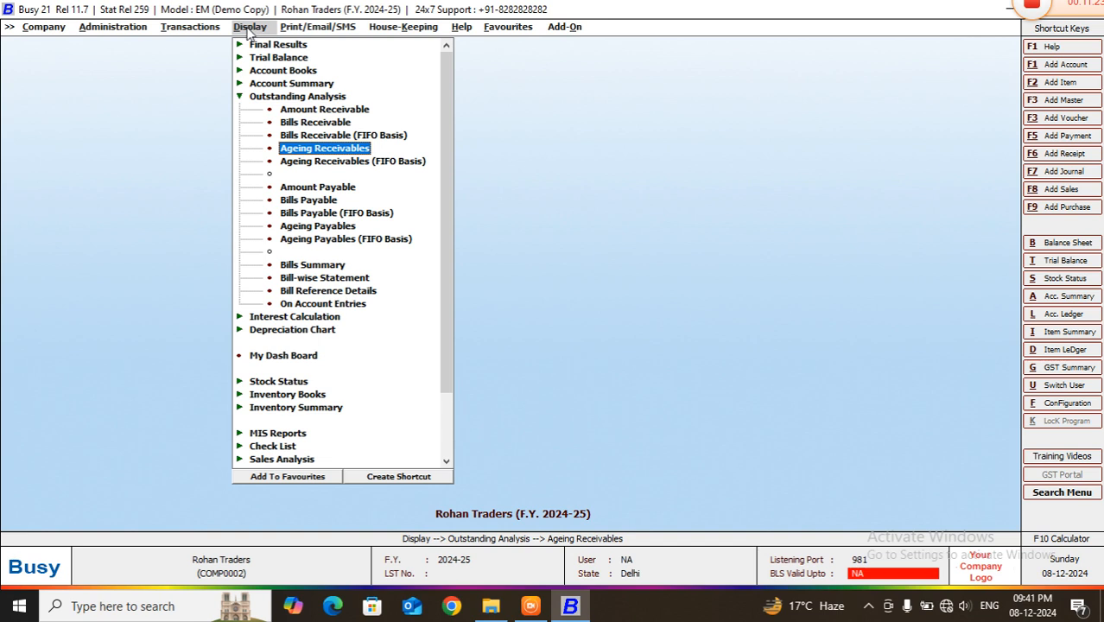
pyautogui.click(289, 150)
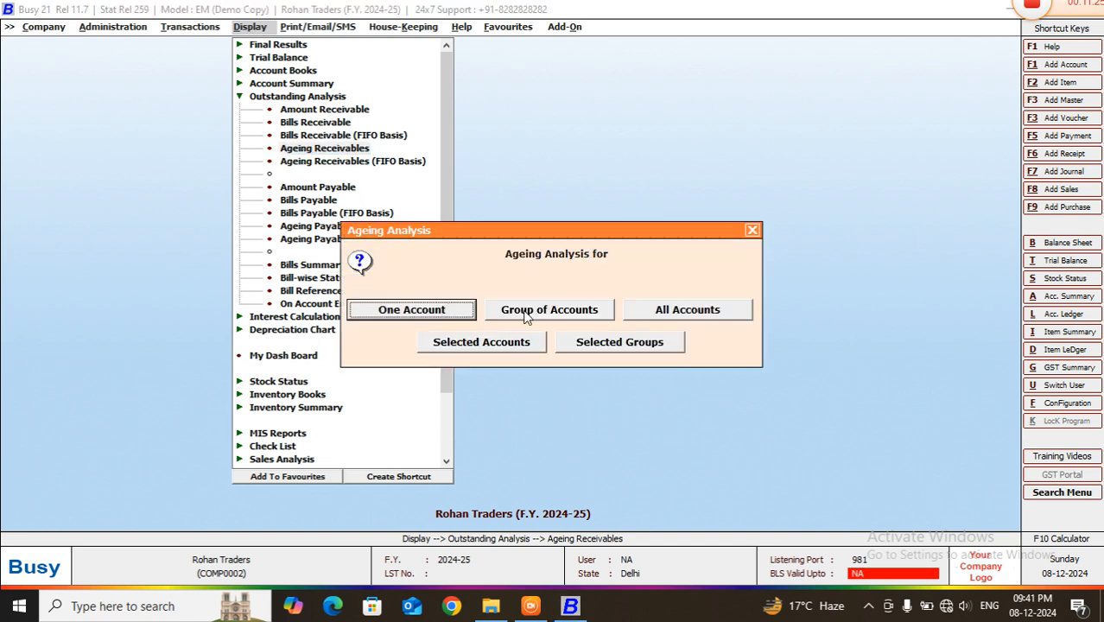
pyautogui.click(447, 311)
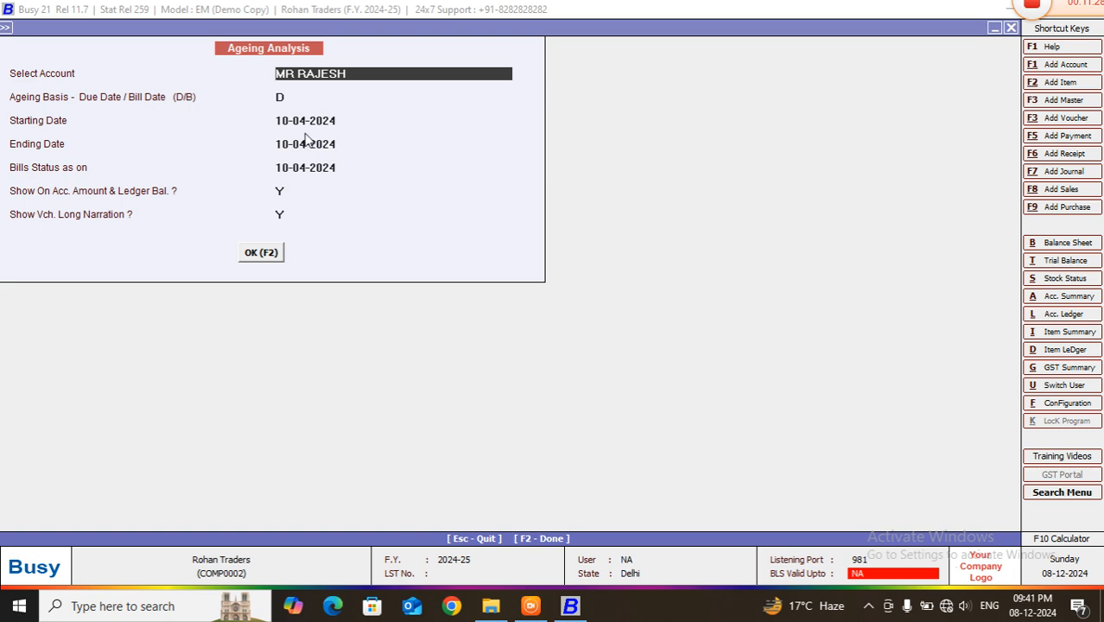
pyautogui.click(261, 252)
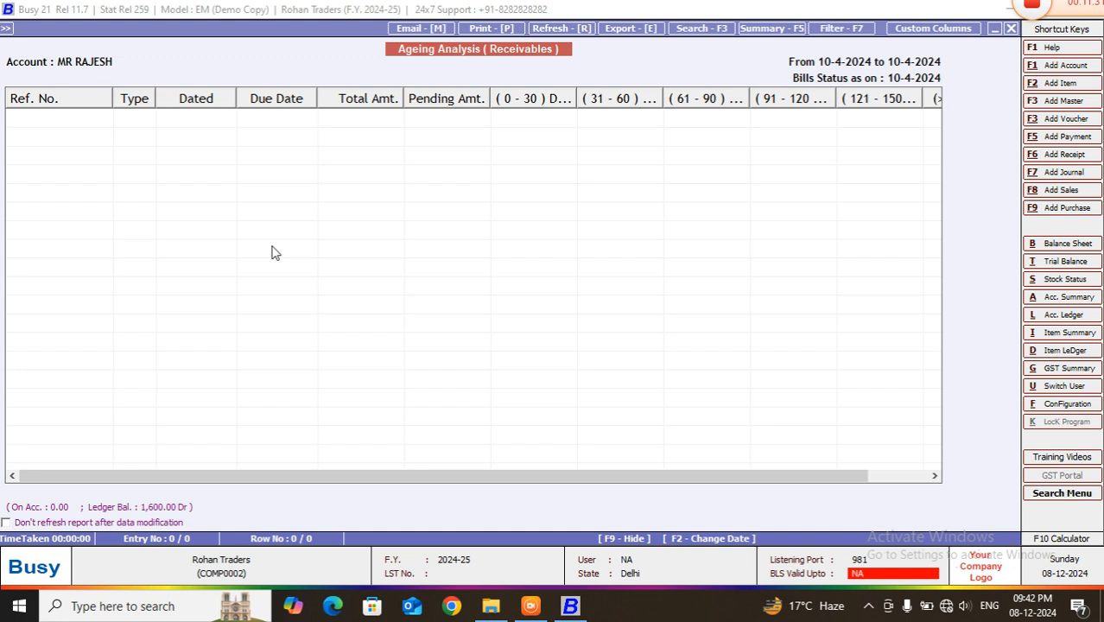
pyautogui.press('Escape')
# - Change the ageing basis to bill date (B) and display the customer's ageing report for 10-04-2024
pyautogui.click(280, 97)
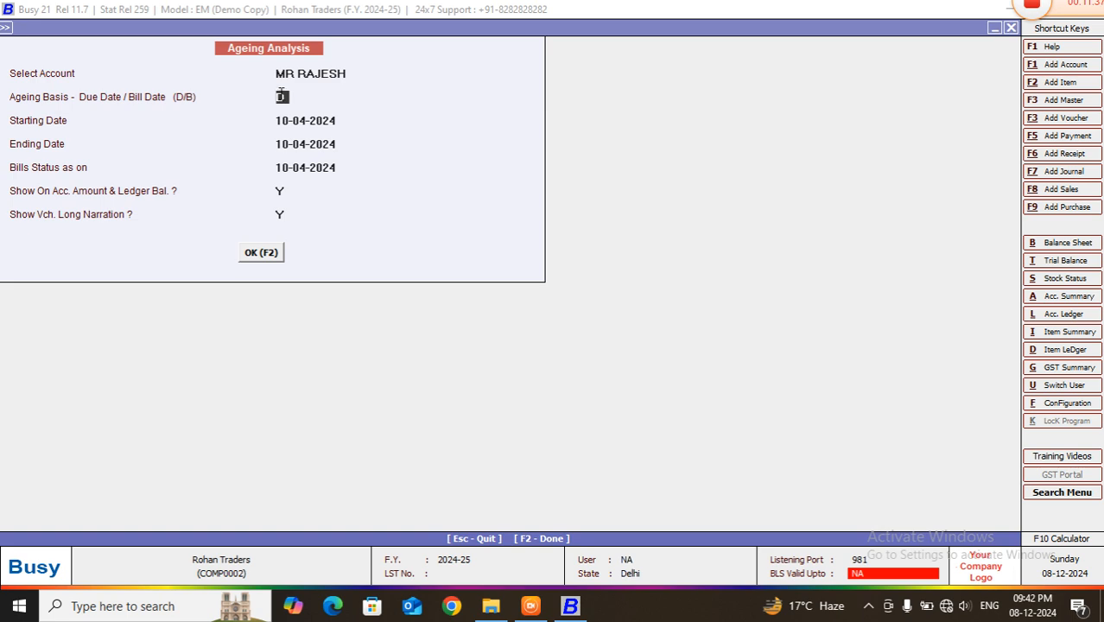
pyautogui.press('Up')
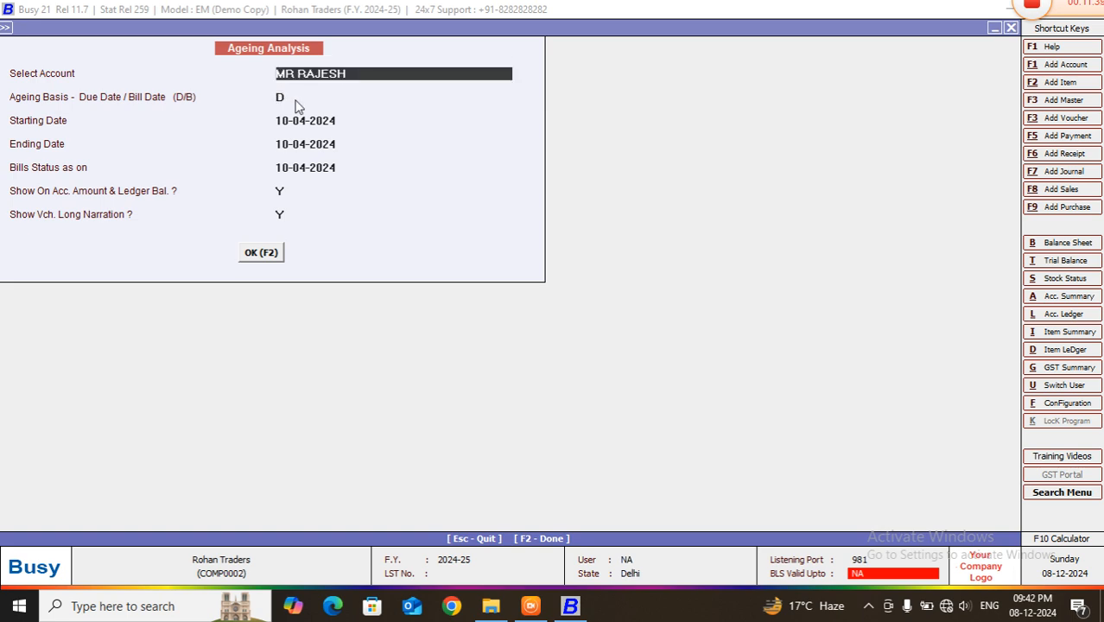
pyautogui.press('Down')
pyautogui.write('B')
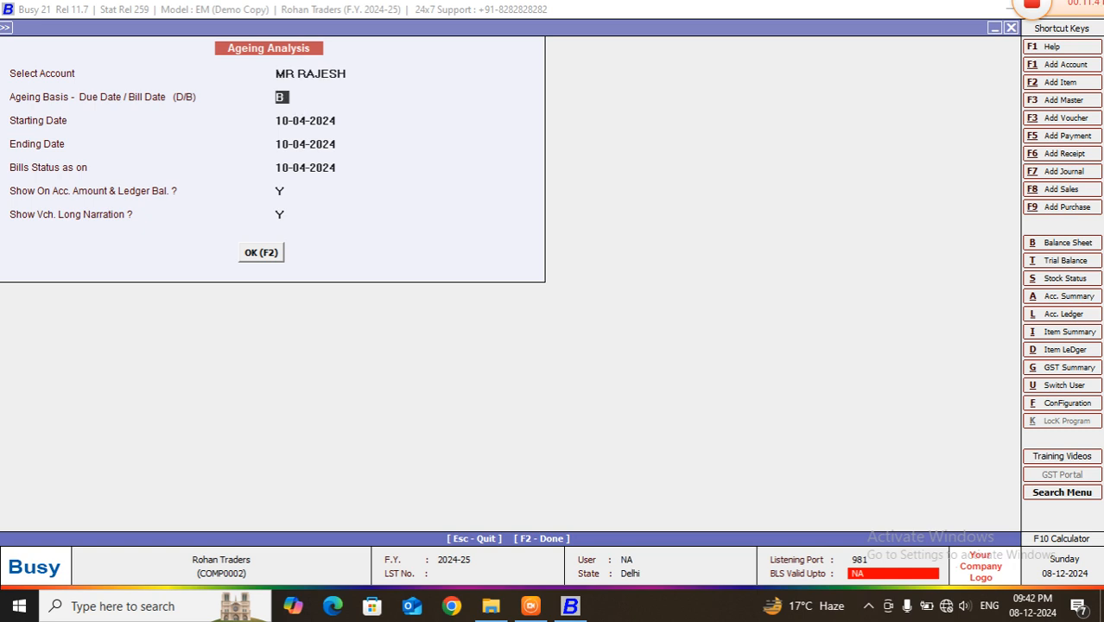
pyautogui.press('Return')
pyautogui.press('Return')
pyautogui.press('Return')
pyautogui.press('Return')
pyautogui.press('Return')
pyautogui.press('Return')
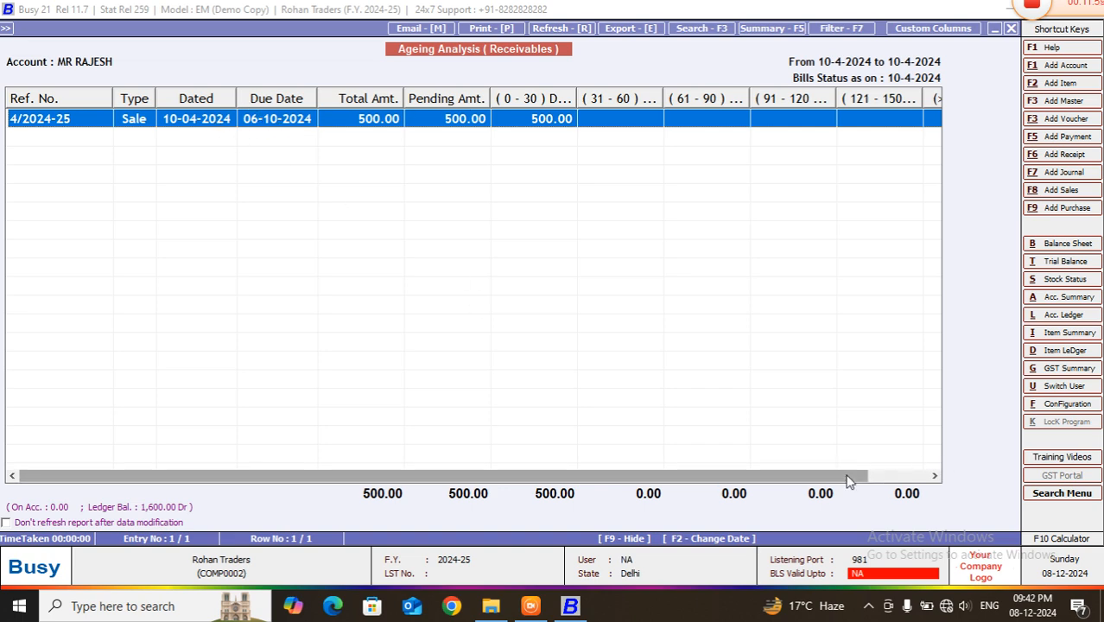
# - Check the bill-date ageing columns up to 151 days and over, and close the customer's report
pyautogui.moveTo(862, 477); pyautogui.dragTo(929, 488)
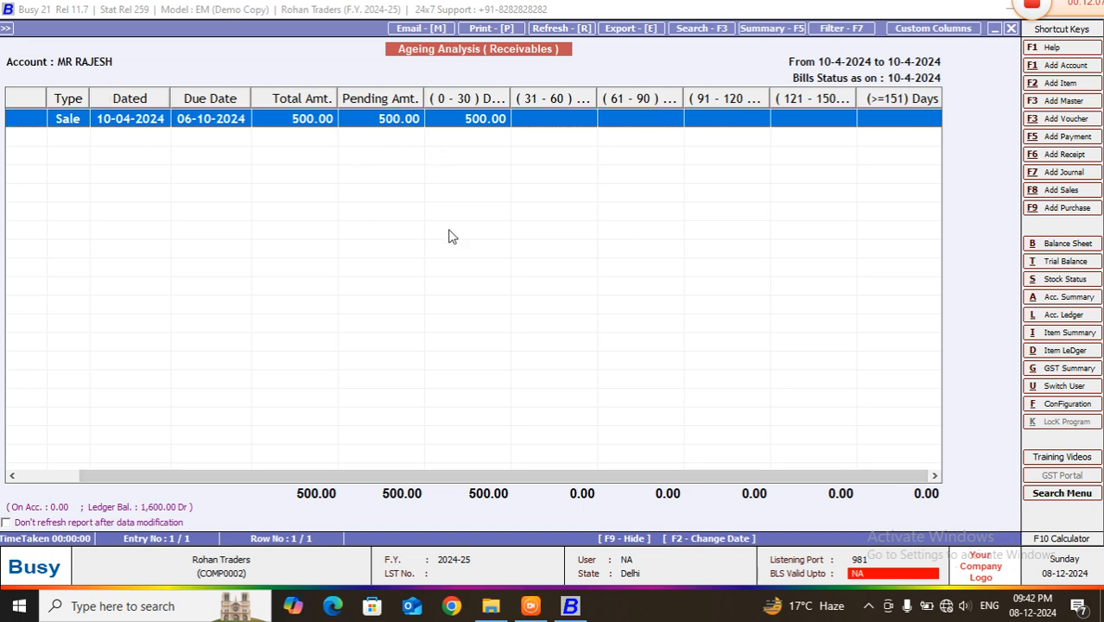
pyautogui.moveTo(141, 477); pyautogui.dragTo(32, 464)
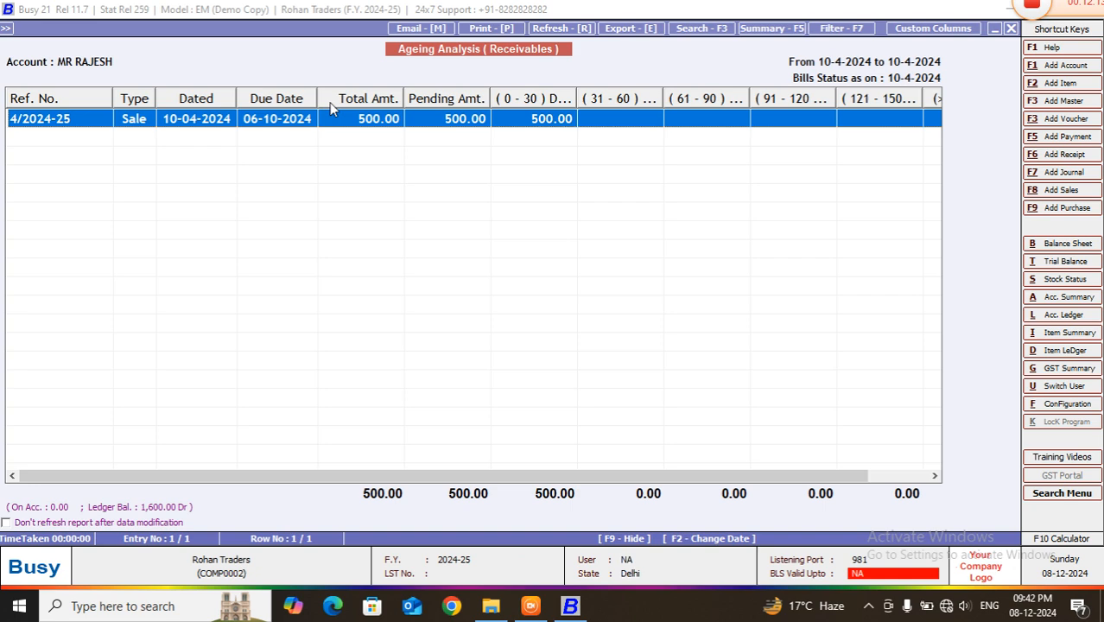
pyautogui.press('Escape')
pyautogui.press('Escape')
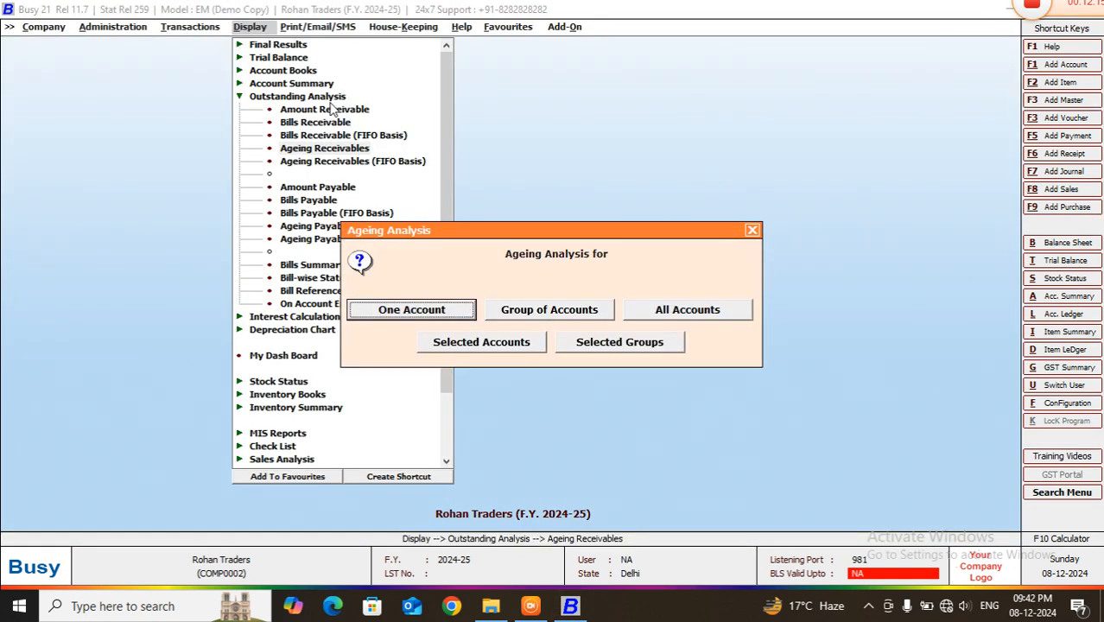
# - Display the due-date ageing for all accounts from 01-04-2024 to 10-04-2024 with bills status as on 10-04-2024, and close the report
pyautogui.press('Right')
pyautogui.press('Right')
pyautogui.press('Return')
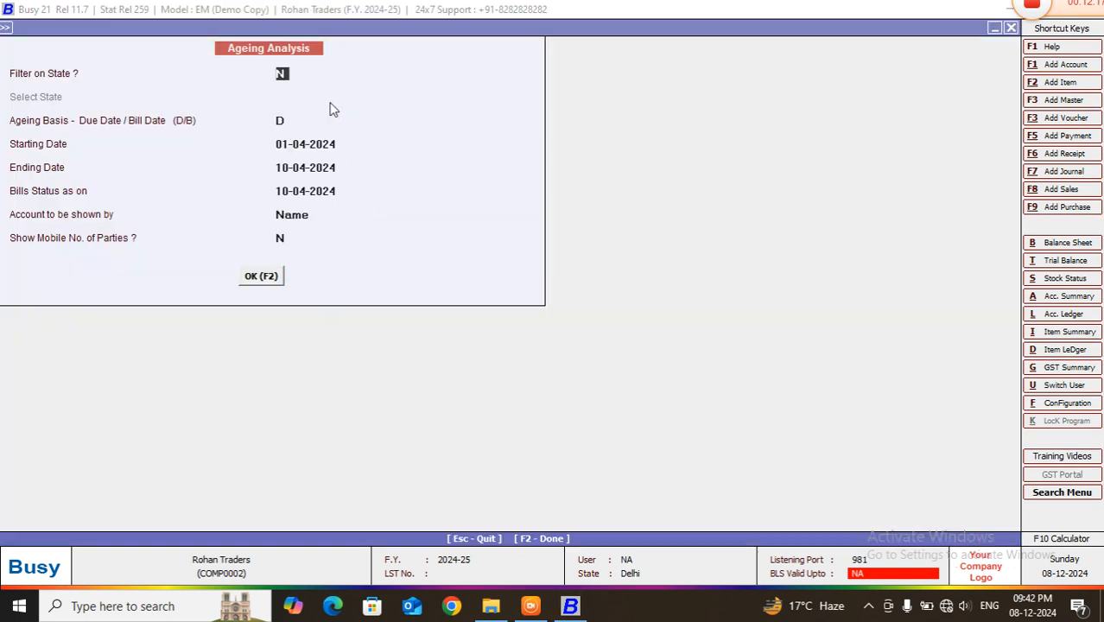
pyautogui.press('Return')
pyautogui.press('Return')
pyautogui.press('Return')
pyautogui.press('Return')
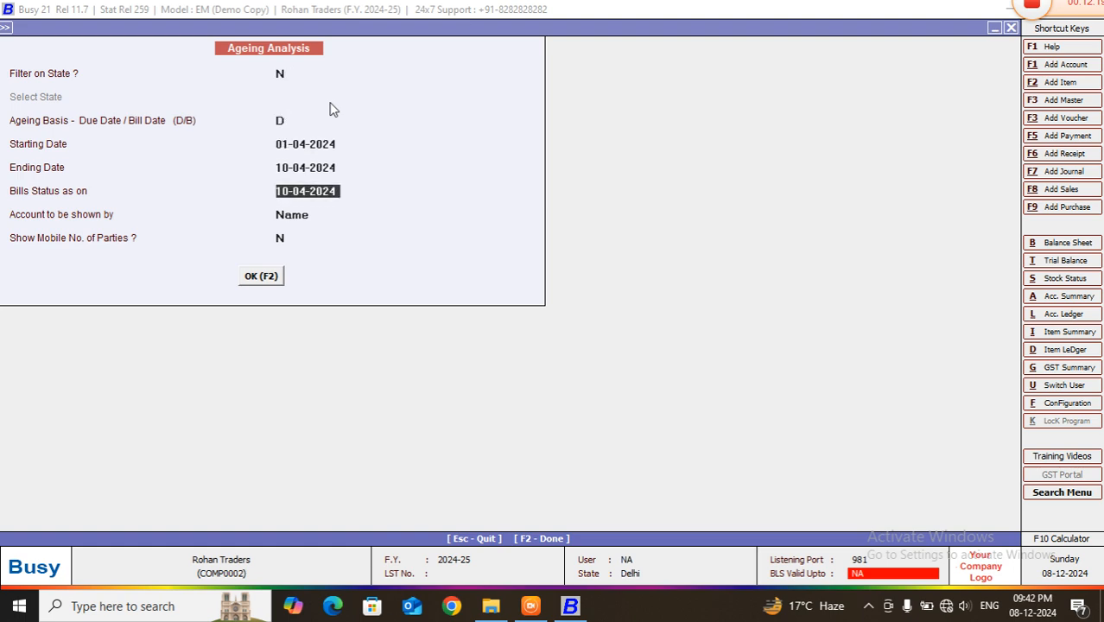
pyautogui.press('Return')
pyautogui.press('Return')
pyautogui.press('Return')
pyautogui.press('Return')
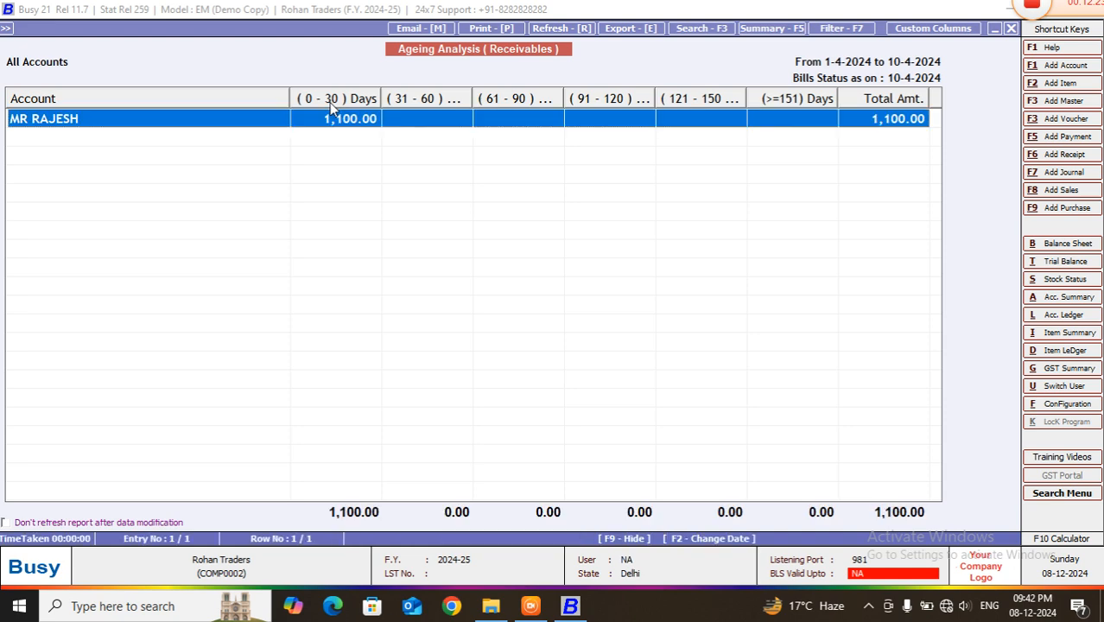
pyautogui.press('Escape')
pyautogui.press('Escape')
# - Look over the remaining Ageing Analysis scope choices, including Selected Groups, and dismiss the prompt
pyautogui.press('Tab')
pyautogui.press('Tab')
pyautogui.press('Tab')
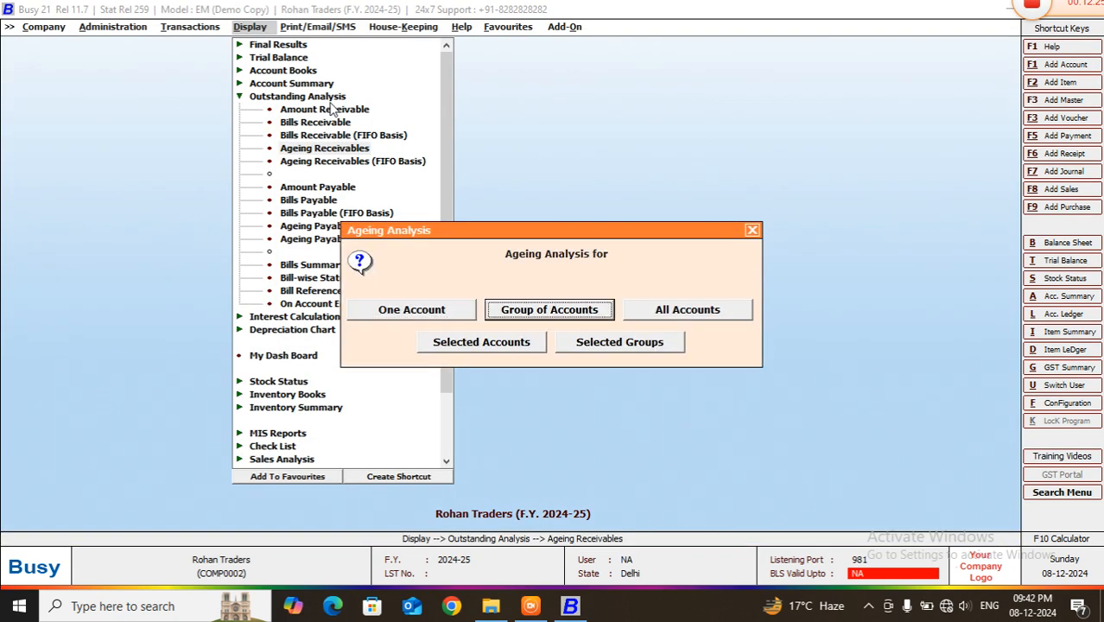
pyautogui.press('Tab')
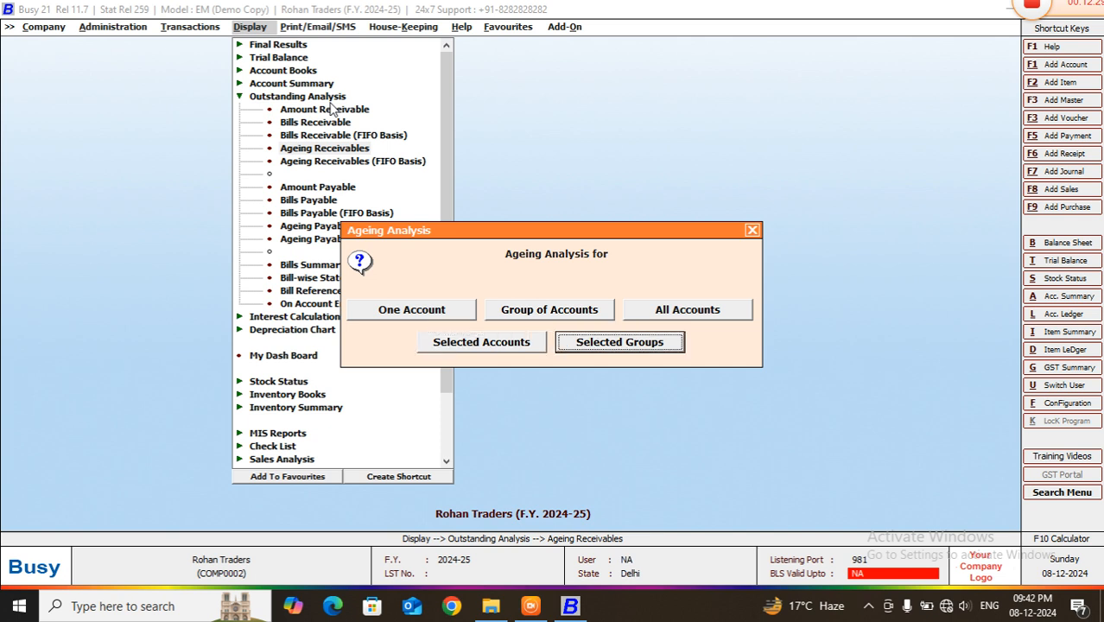
pyautogui.press('Escape')
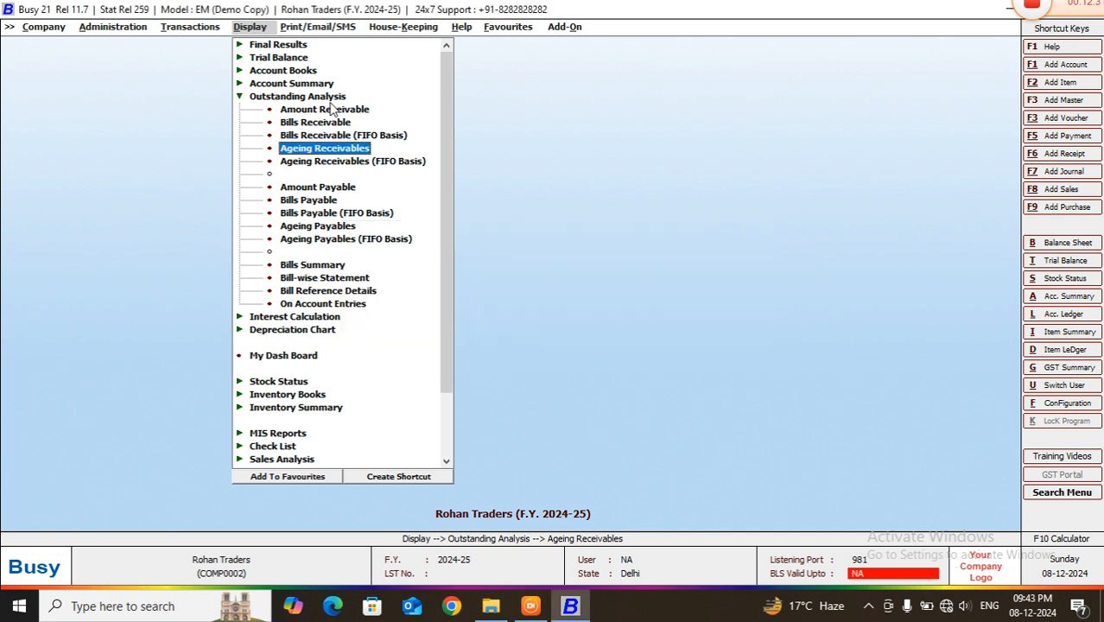